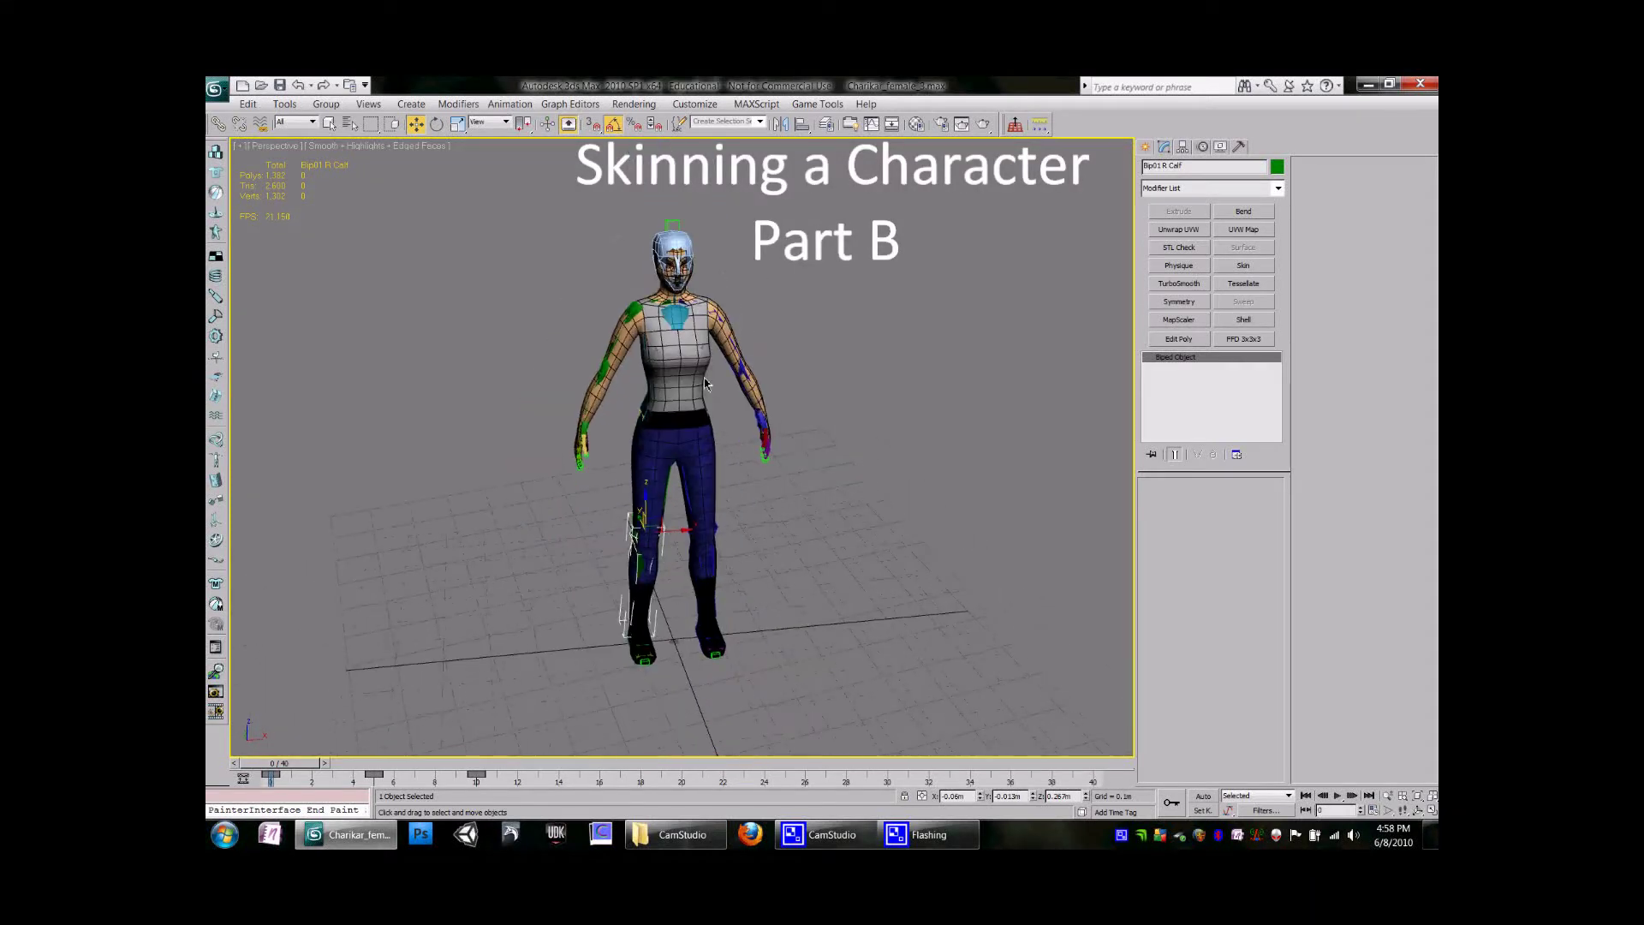
Select the female character mesh and turn on envelope editing in its Skin modifier.
{"action": "left_click", "coordinate": [631, 313]}
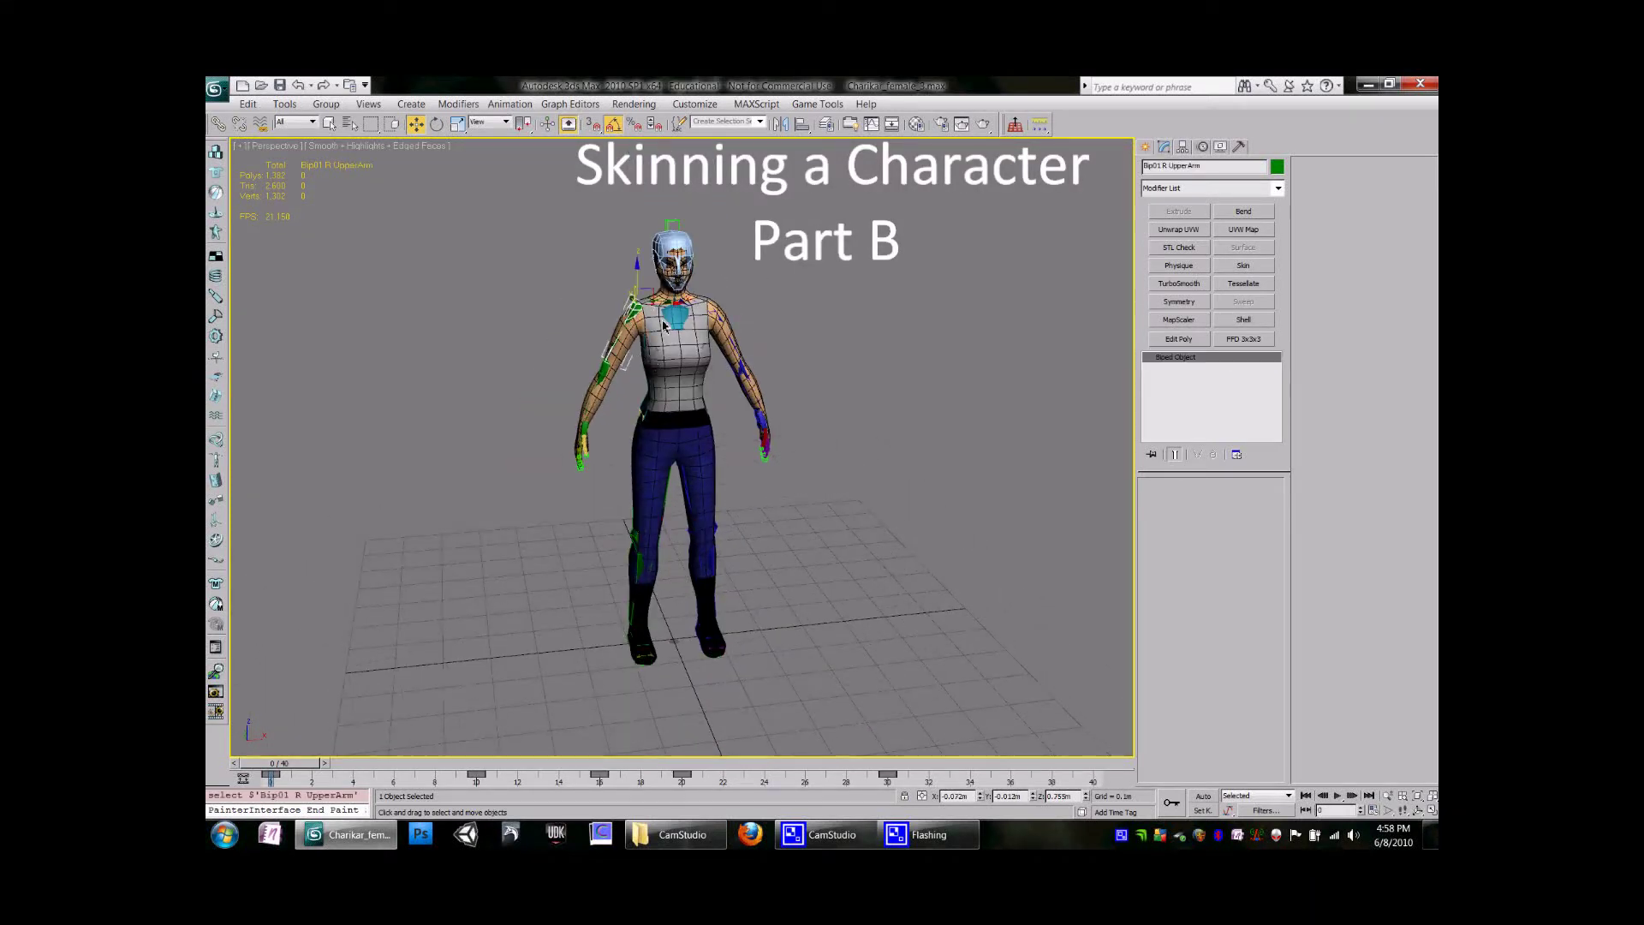
{"action": "left_click", "coordinate": [691, 322]}
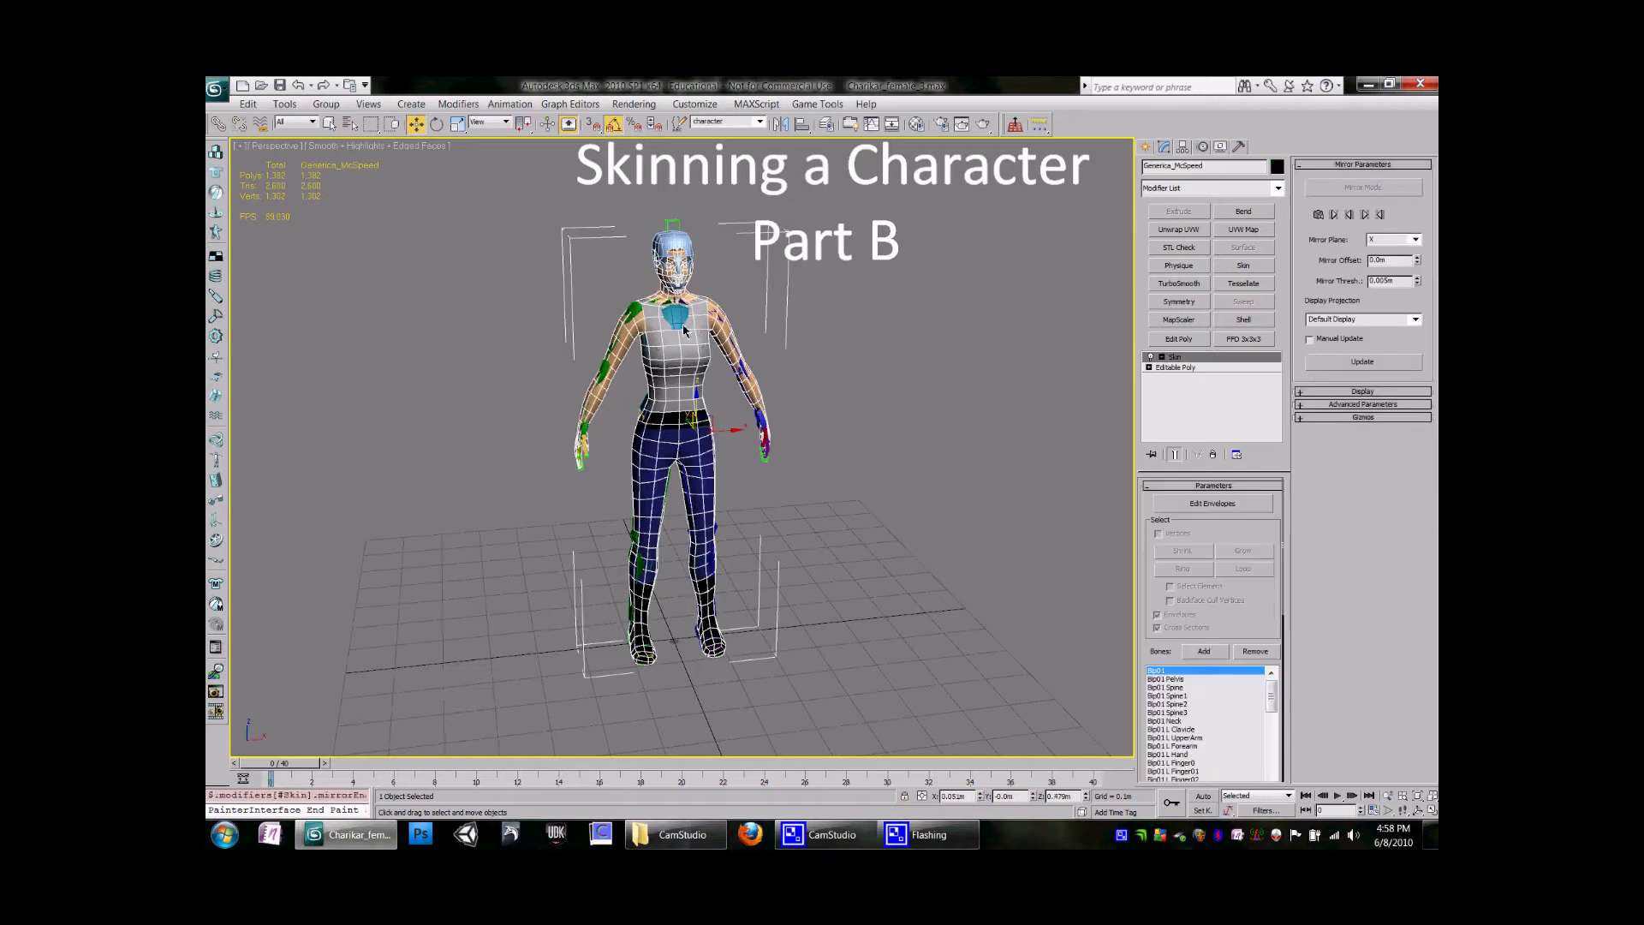
{"action": "middle_click_drag", "start_coordinate": [673, 374], "coordinate": [685, 392], "text": "alt"}
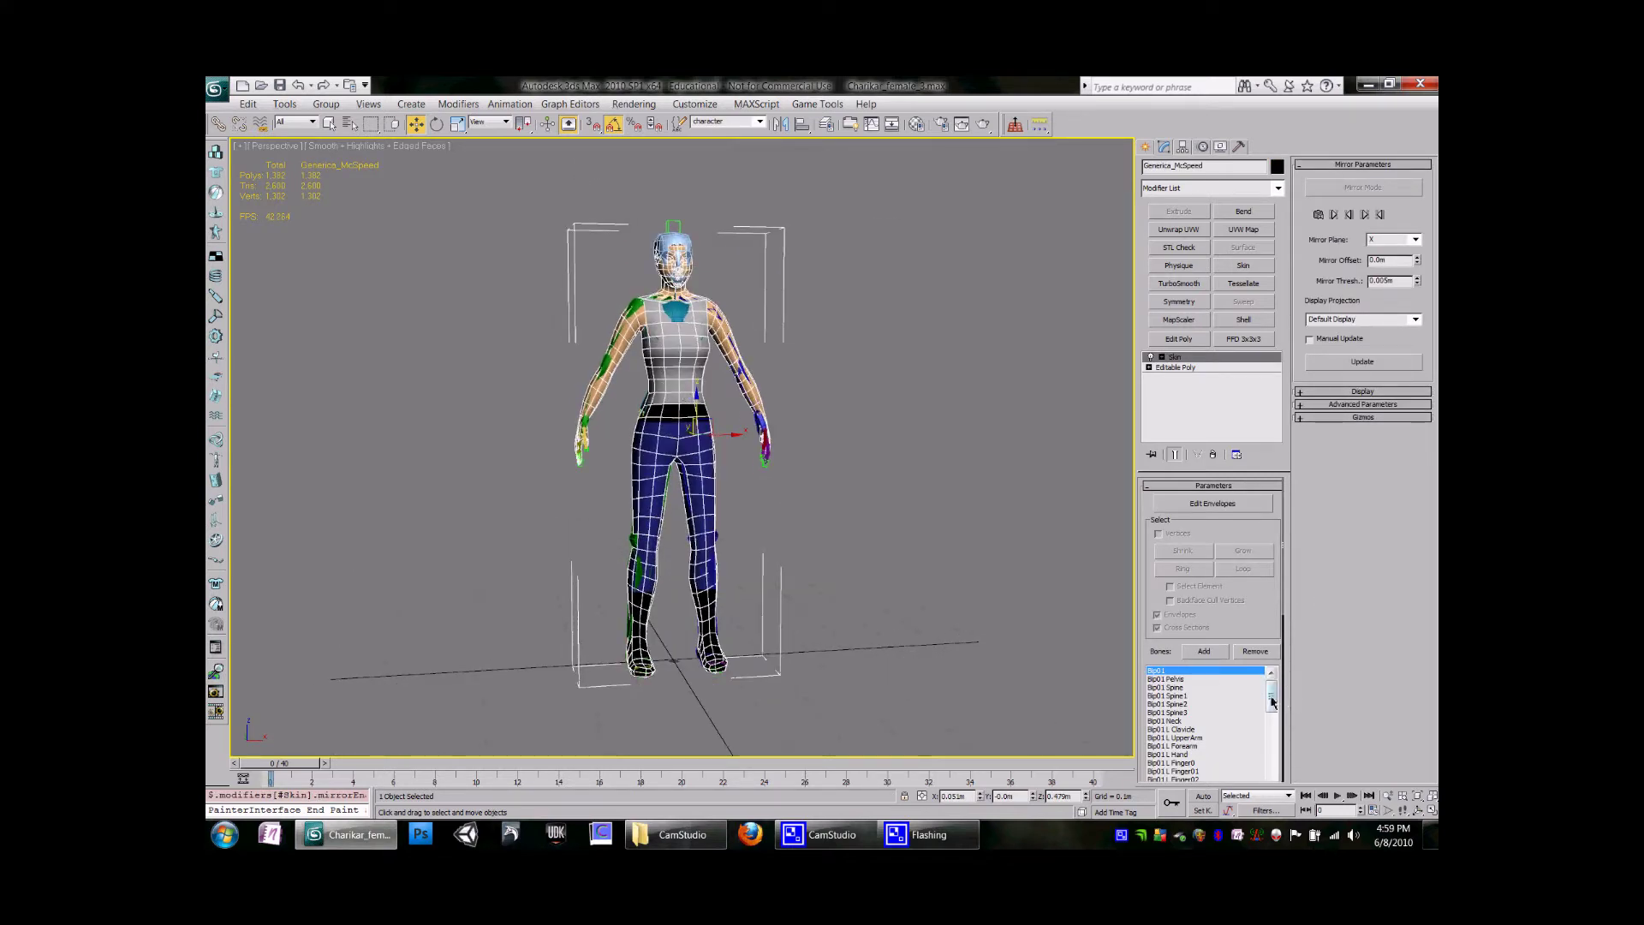
{"action": "left_click", "coordinate": [1223, 505]}
{"action": "scroll", "coordinate": [754, 479], "scroll_direction": "up", "scroll_amount": 6}
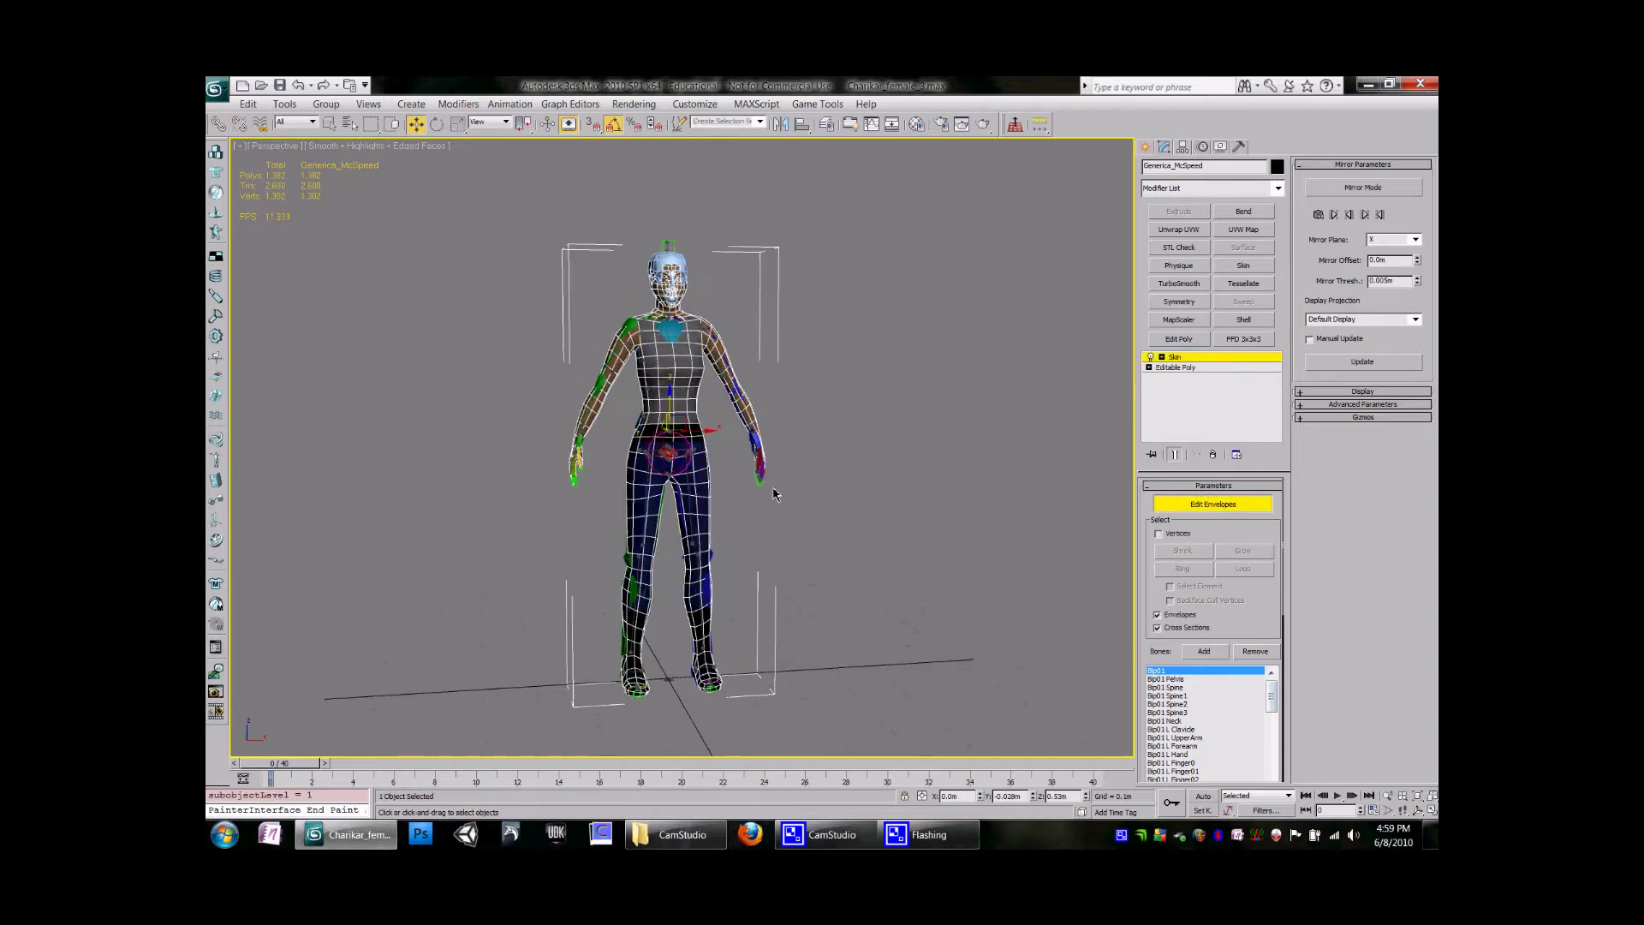
{"action": "middle_click_drag", "start_coordinate": [714, 470], "coordinate": [744, 436]}
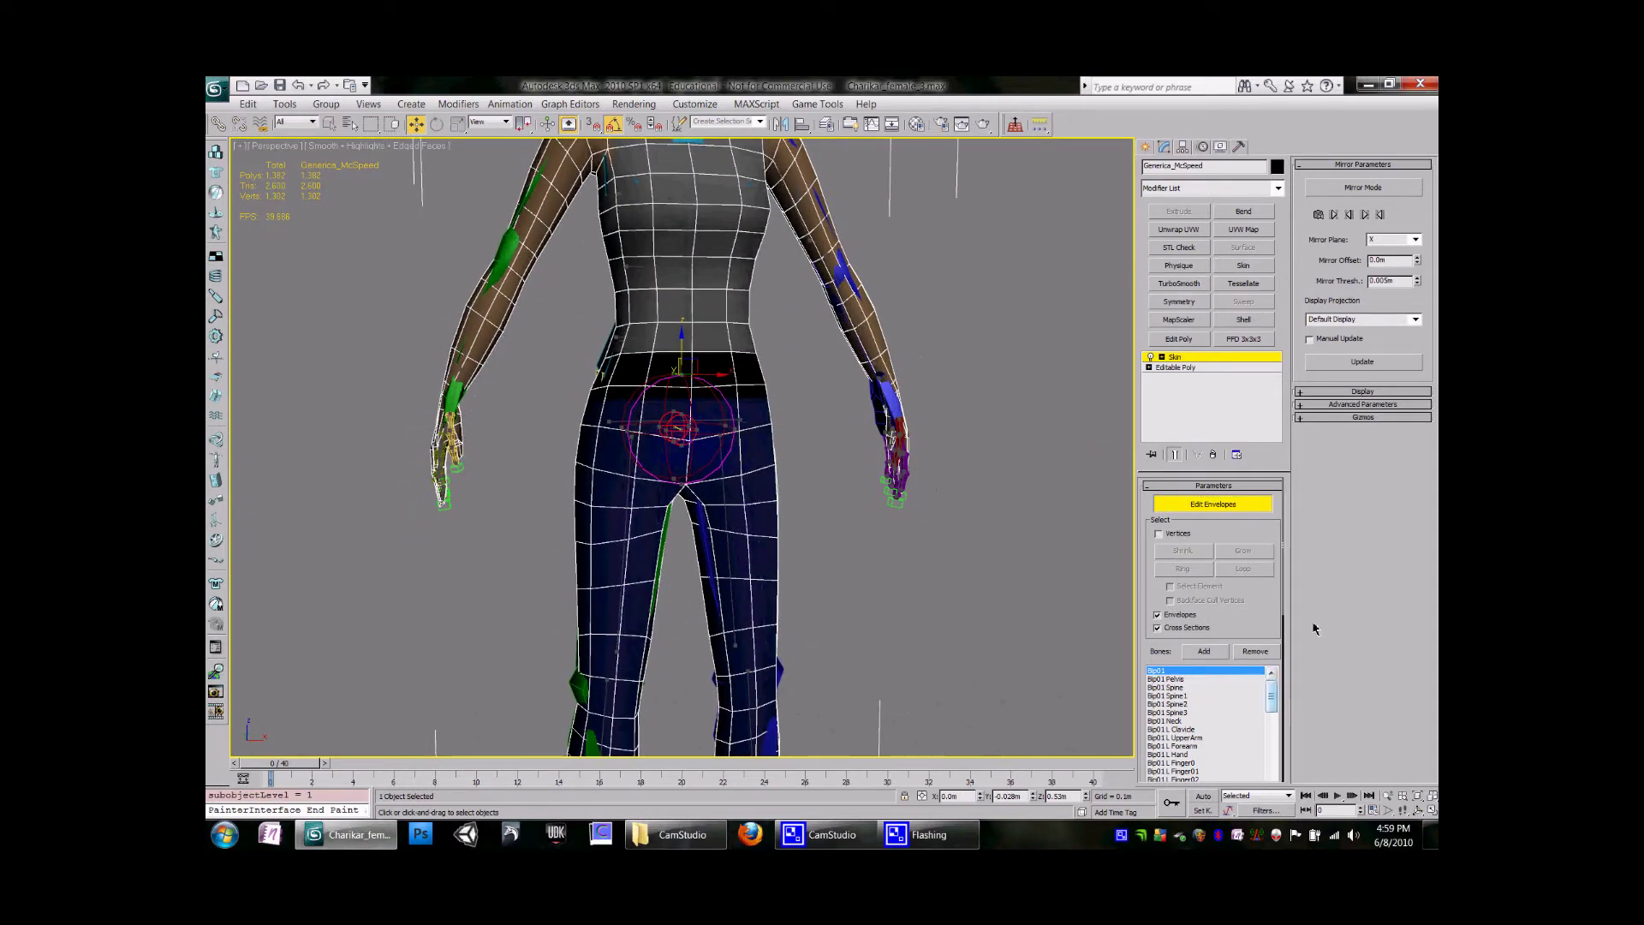
Choose the Bip01 L Thigh bone in the Skin bone list and toggle the viewport's default lighting to brighten its weight colours.
{"action": "left_click_drag", "start_coordinate": [1281, 588], "coordinate": [1292, 623]}
{"action": "scroll", "coordinate": [1220, 531], "scroll_direction": "up", "scroll_amount": 3}
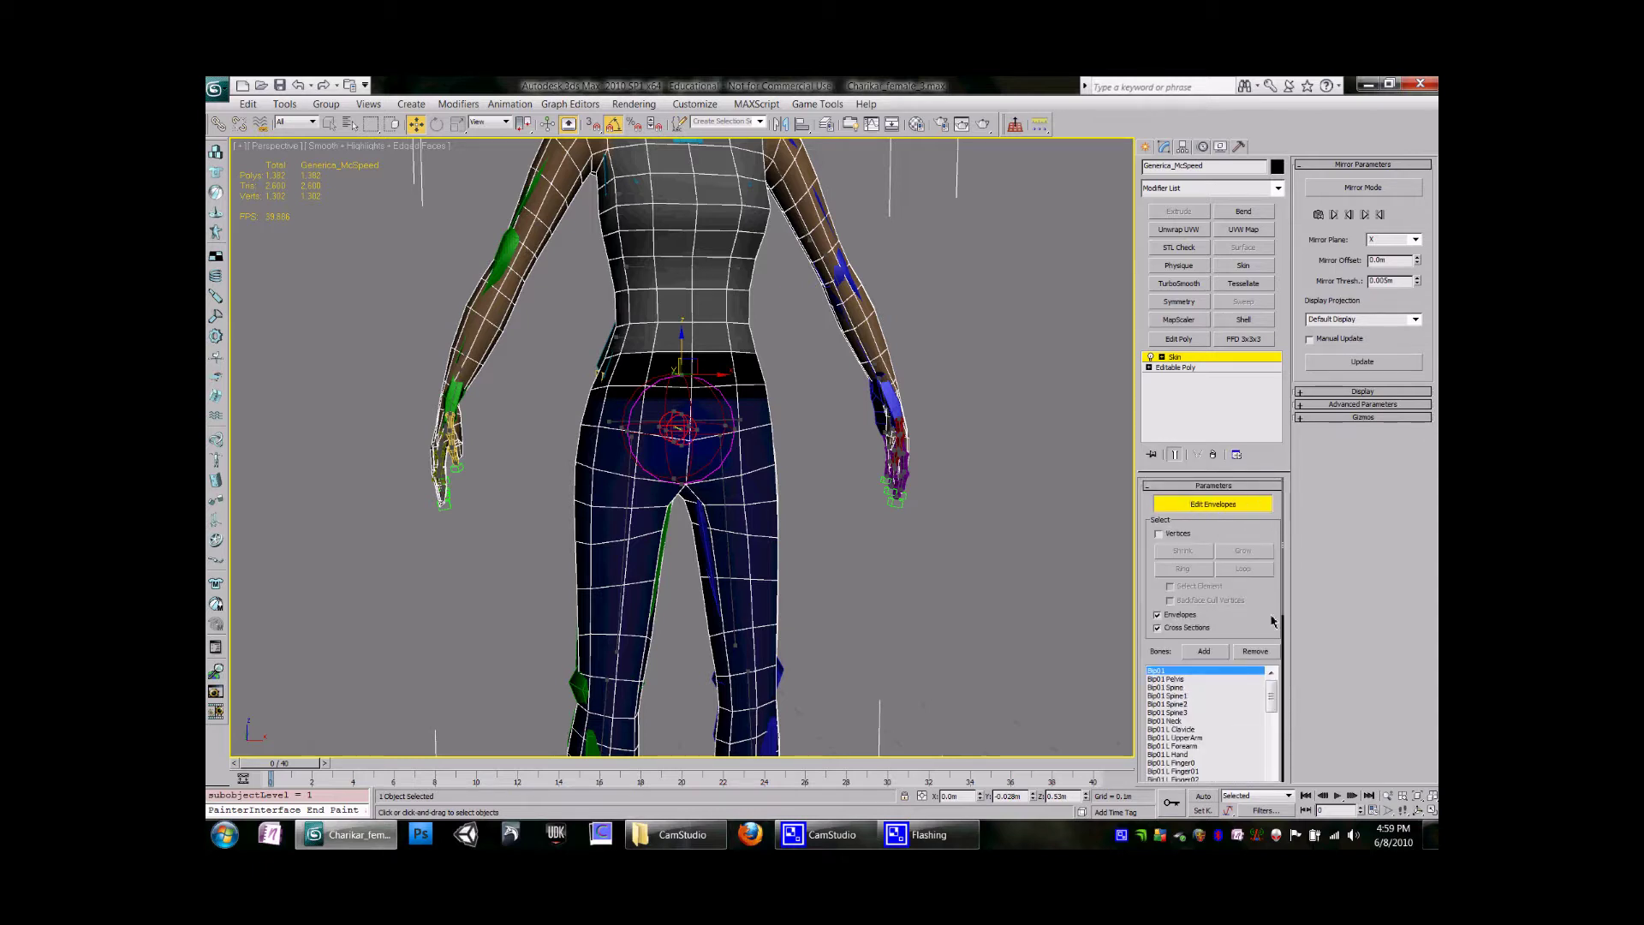
{"action": "scroll", "coordinate": [1280, 604], "scroll_direction": "down", "scroll_amount": 5}
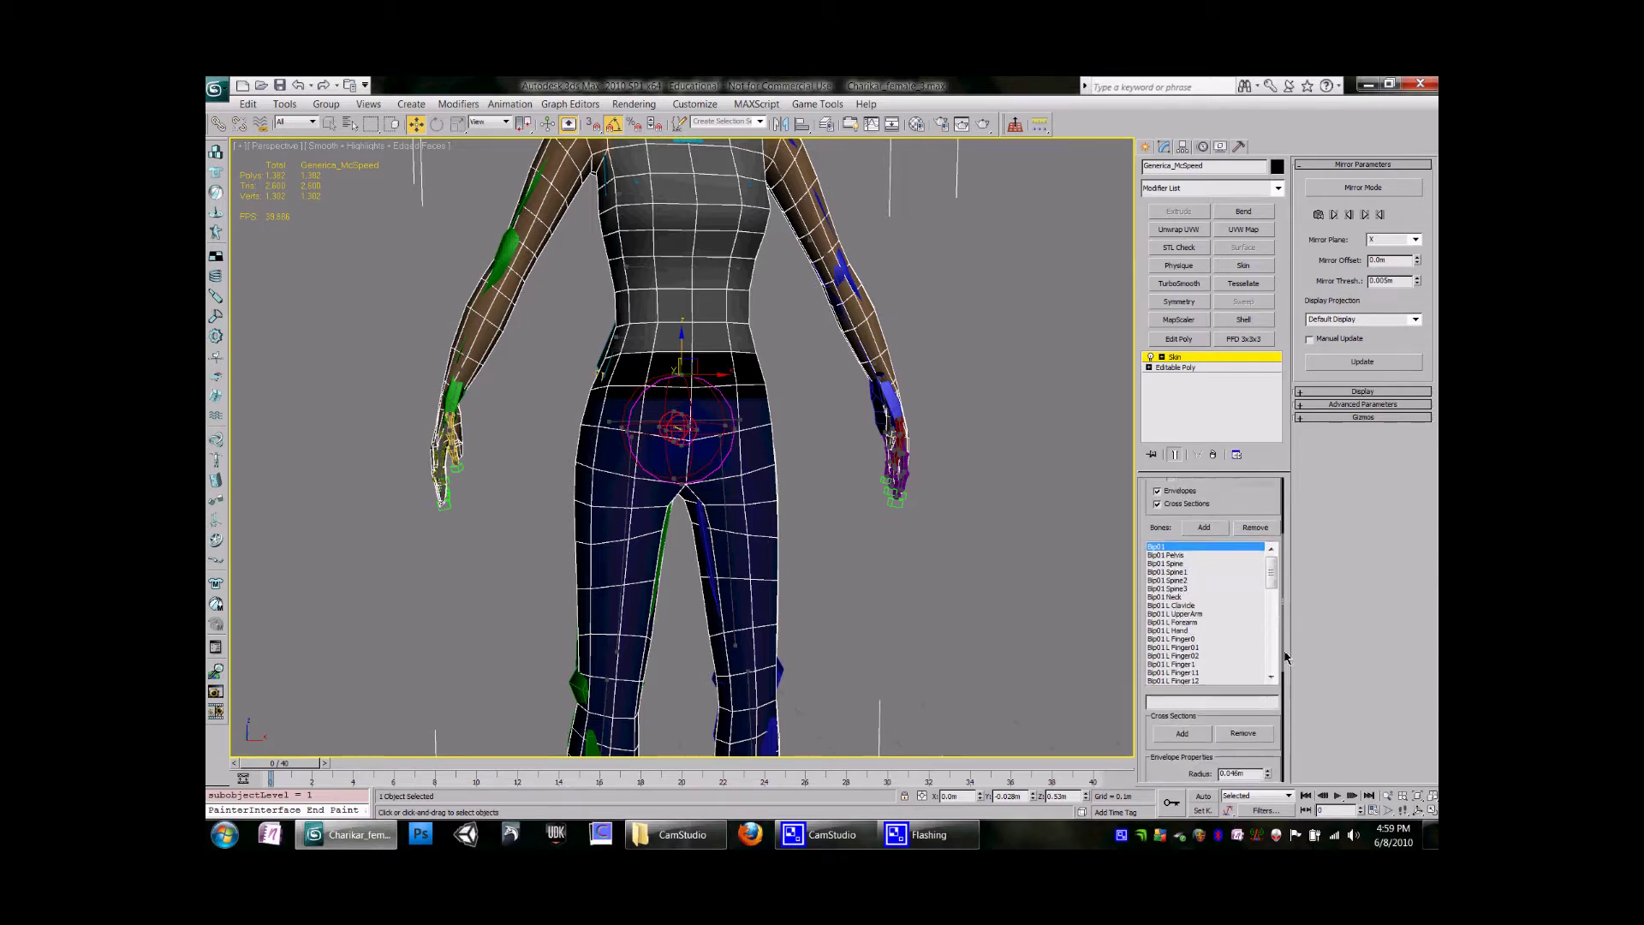
{"action": "scroll", "coordinate": [1280, 644], "scroll_direction": "down", "scroll_amount": 5}
{"action": "scroll", "coordinate": [1280, 644], "scroll_direction": "down", "scroll_amount": 5}
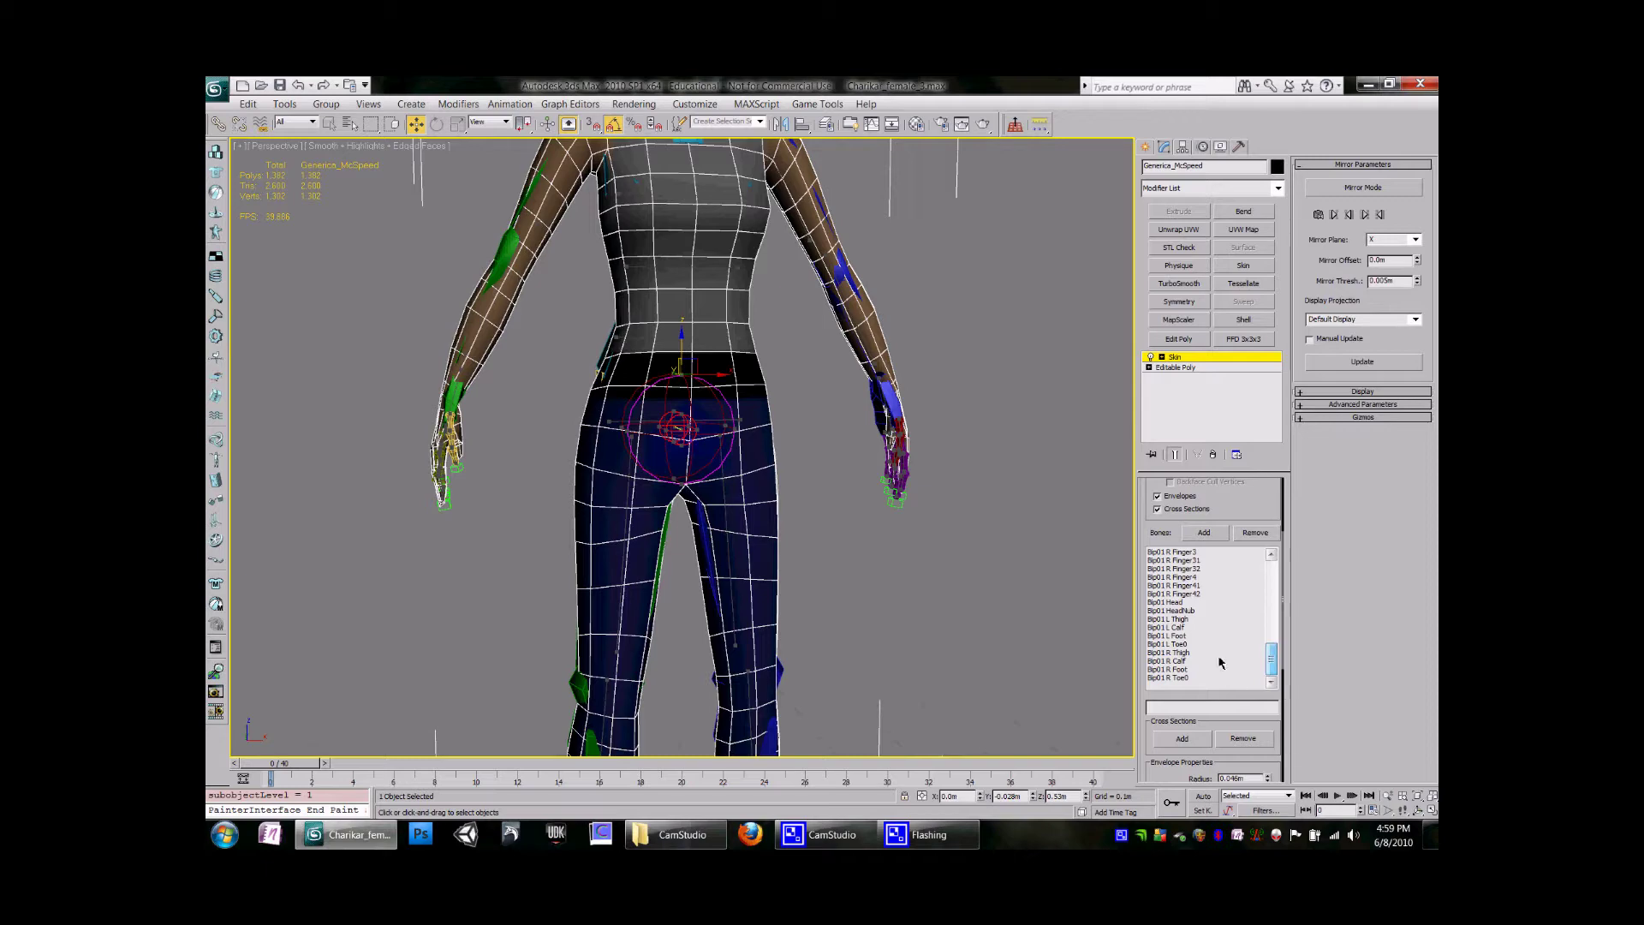
{"action": "left_click", "coordinate": [1173, 622]}
{"action": "middle_click_drag", "start_coordinate": [834, 659], "coordinate": [796, 495]}
{"action": "scroll", "coordinate": [782, 541], "scroll_direction": "up", "scroll_amount": 3}
{"action": "key", "text": "ctrl+l"}
{"action": "scroll", "coordinate": [770, 555], "scroll_direction": "down", "scroll_amount": 4}
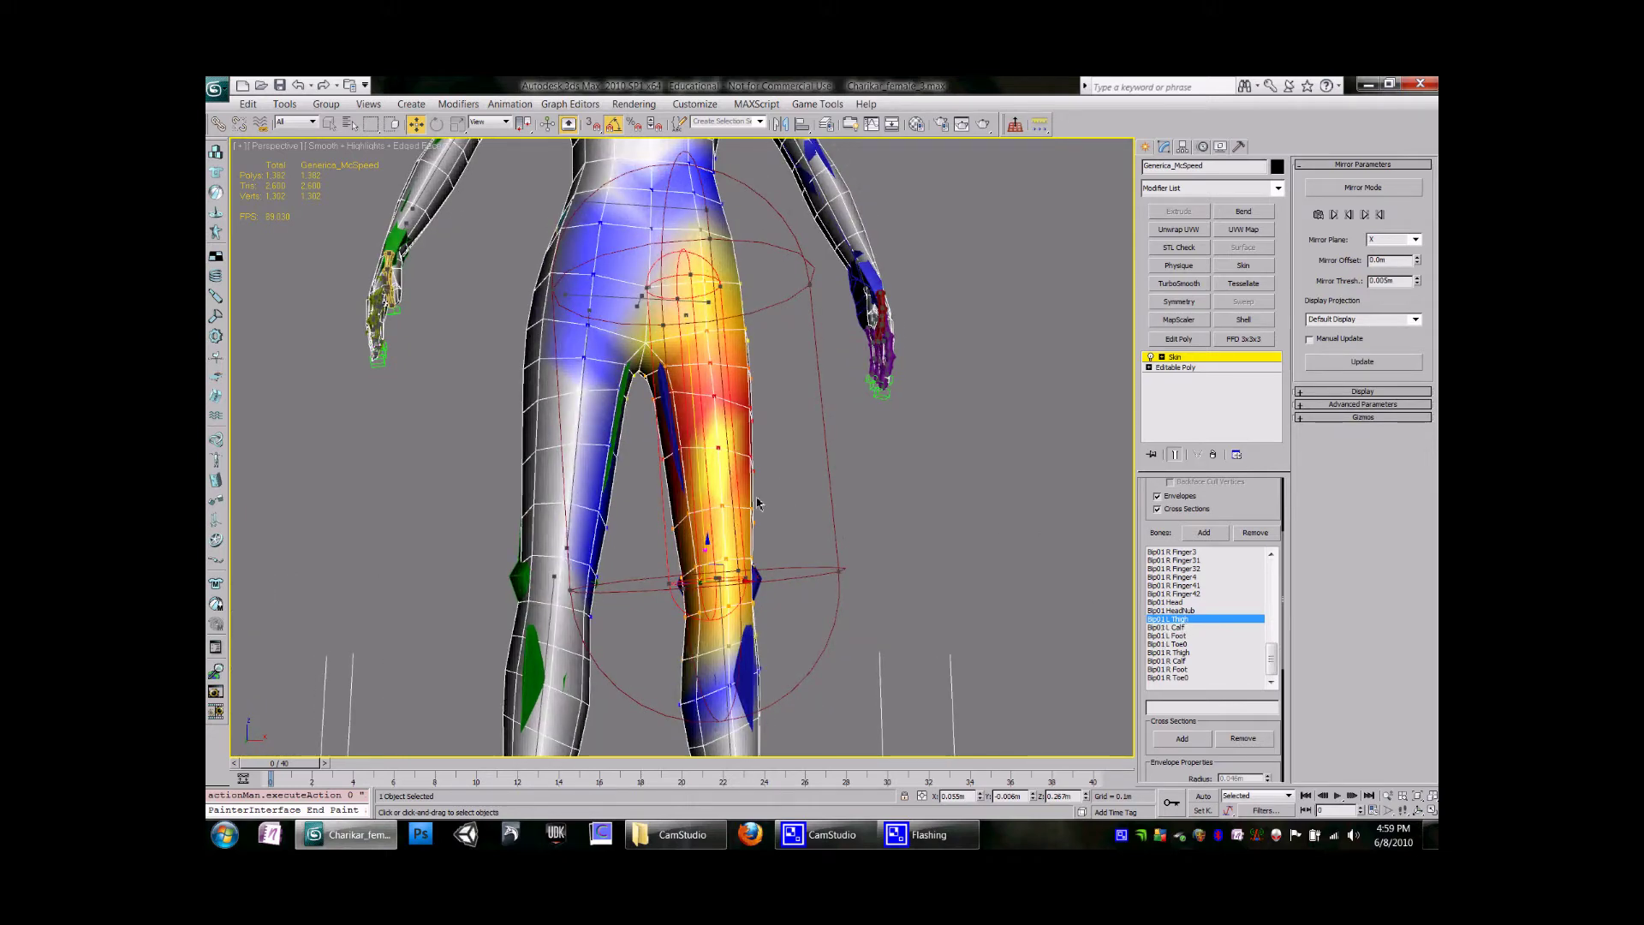
Examine the left thigh bone's envelope and weight colours across the hips, legs and knees.
{"action": "middle_click_drag", "start_coordinate": [758, 504], "coordinate": [726, 487], "text": "alt"}
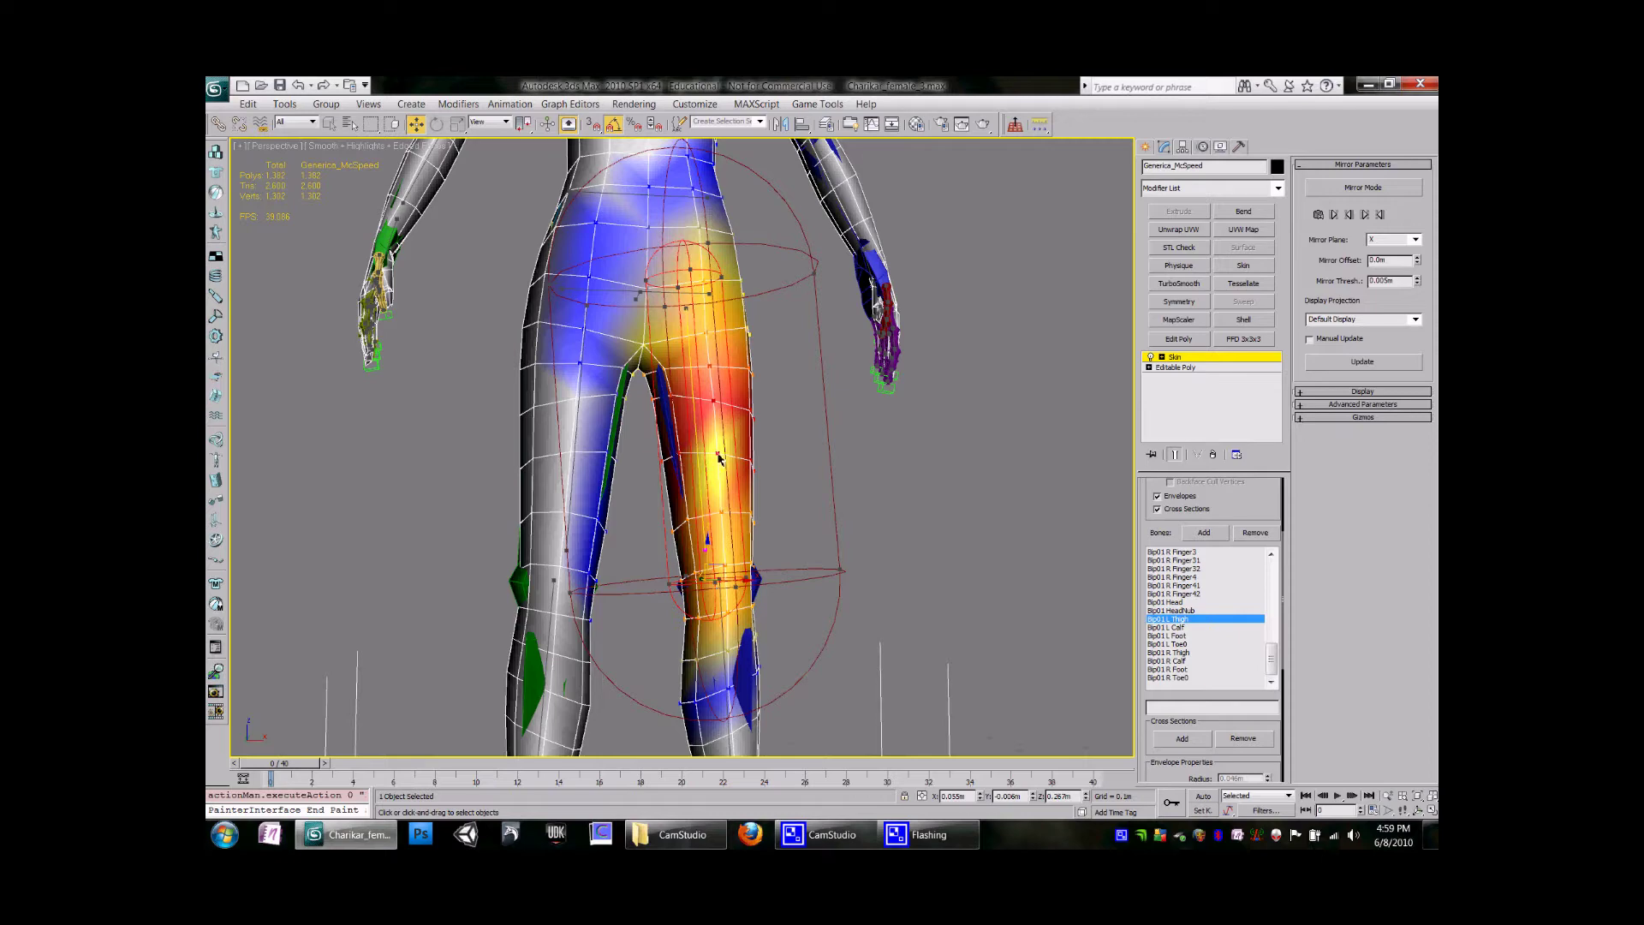
{"action": "middle_click_drag", "start_coordinate": [717, 482], "coordinate": [659, 562], "text": "alt"}
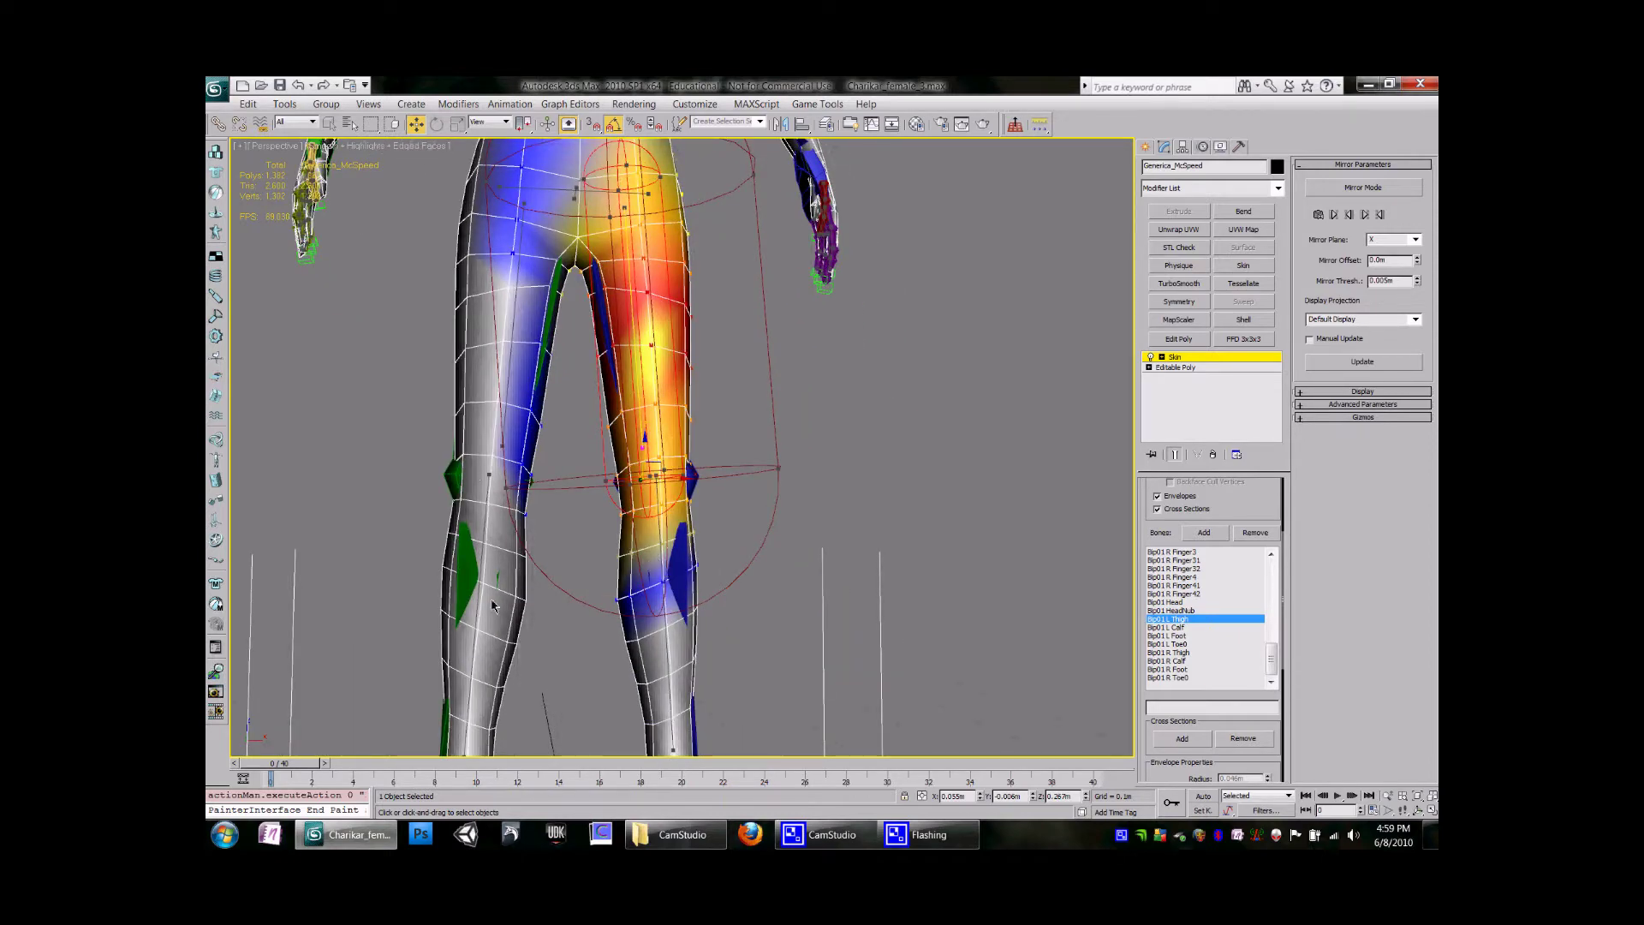
{"action": "middle_click_drag", "start_coordinate": [490, 605], "coordinate": [618, 351]}
{"action": "middle_click_drag", "start_coordinate": [740, 154], "coordinate": [721, 377]}
{"action": "scroll", "coordinate": [720, 377], "scroll_direction": "down", "scroll_amount": 3}
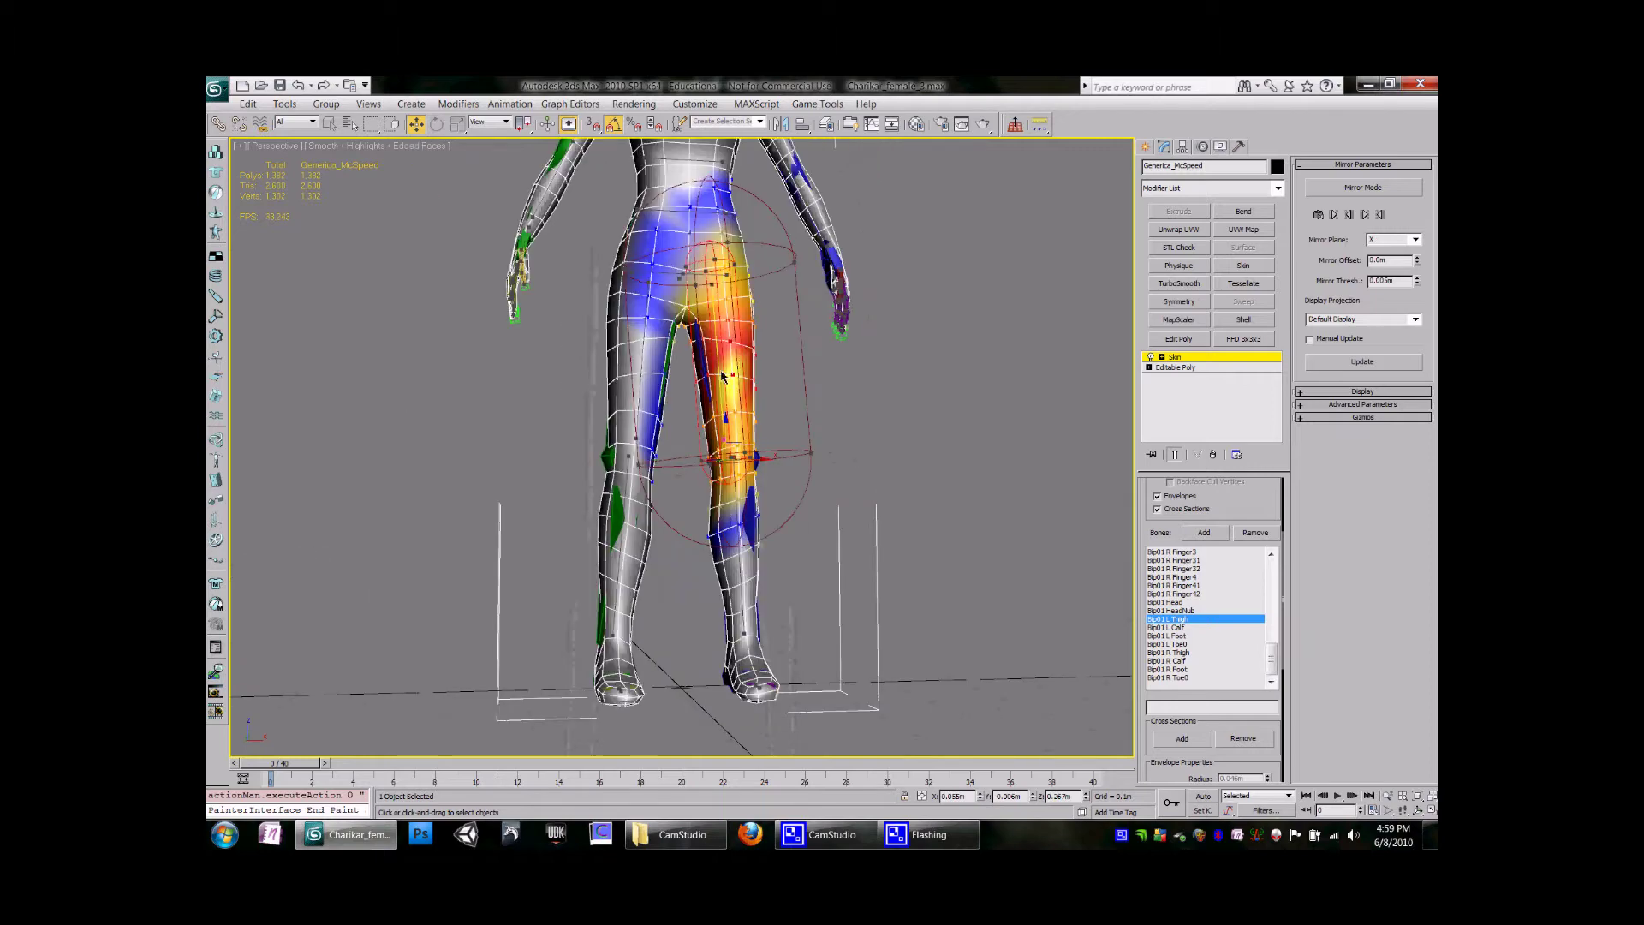
{"action": "middle_click_drag", "start_coordinate": [687, 218], "coordinate": [688, 476]}
{"action": "middle_click_drag", "start_coordinate": [678, 658], "coordinate": [656, 484]}
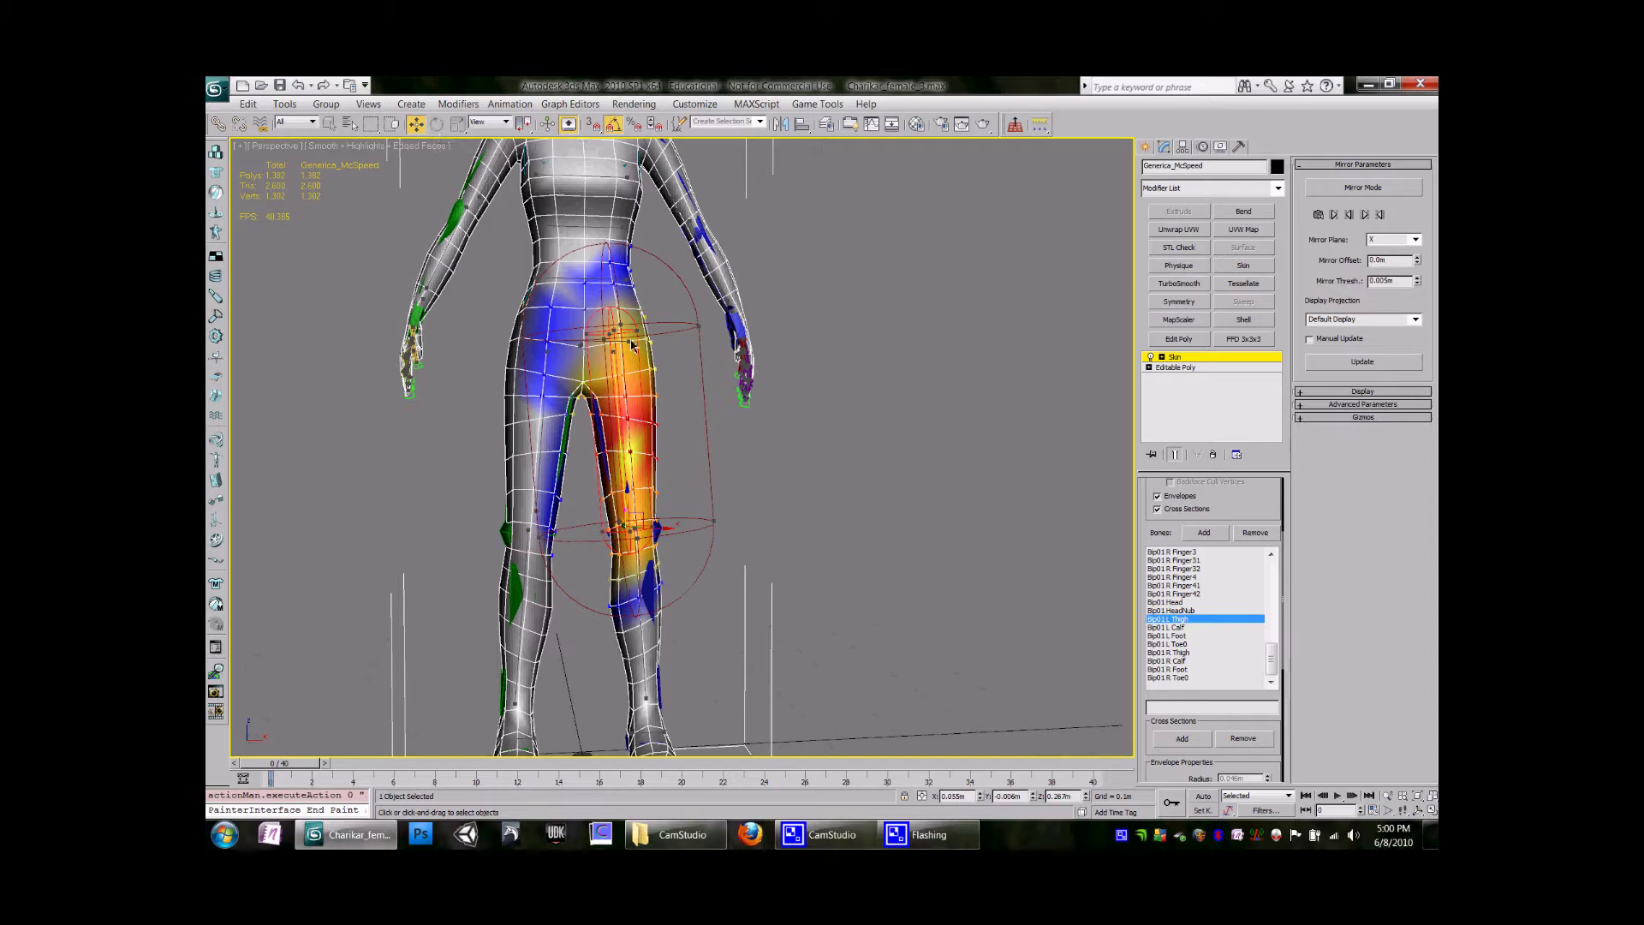
Pick the inner cross-section handles at the hip end of the left thigh's envelope.
{"action": "scroll", "coordinate": [615, 337], "scroll_direction": "up", "scroll_amount": 6}
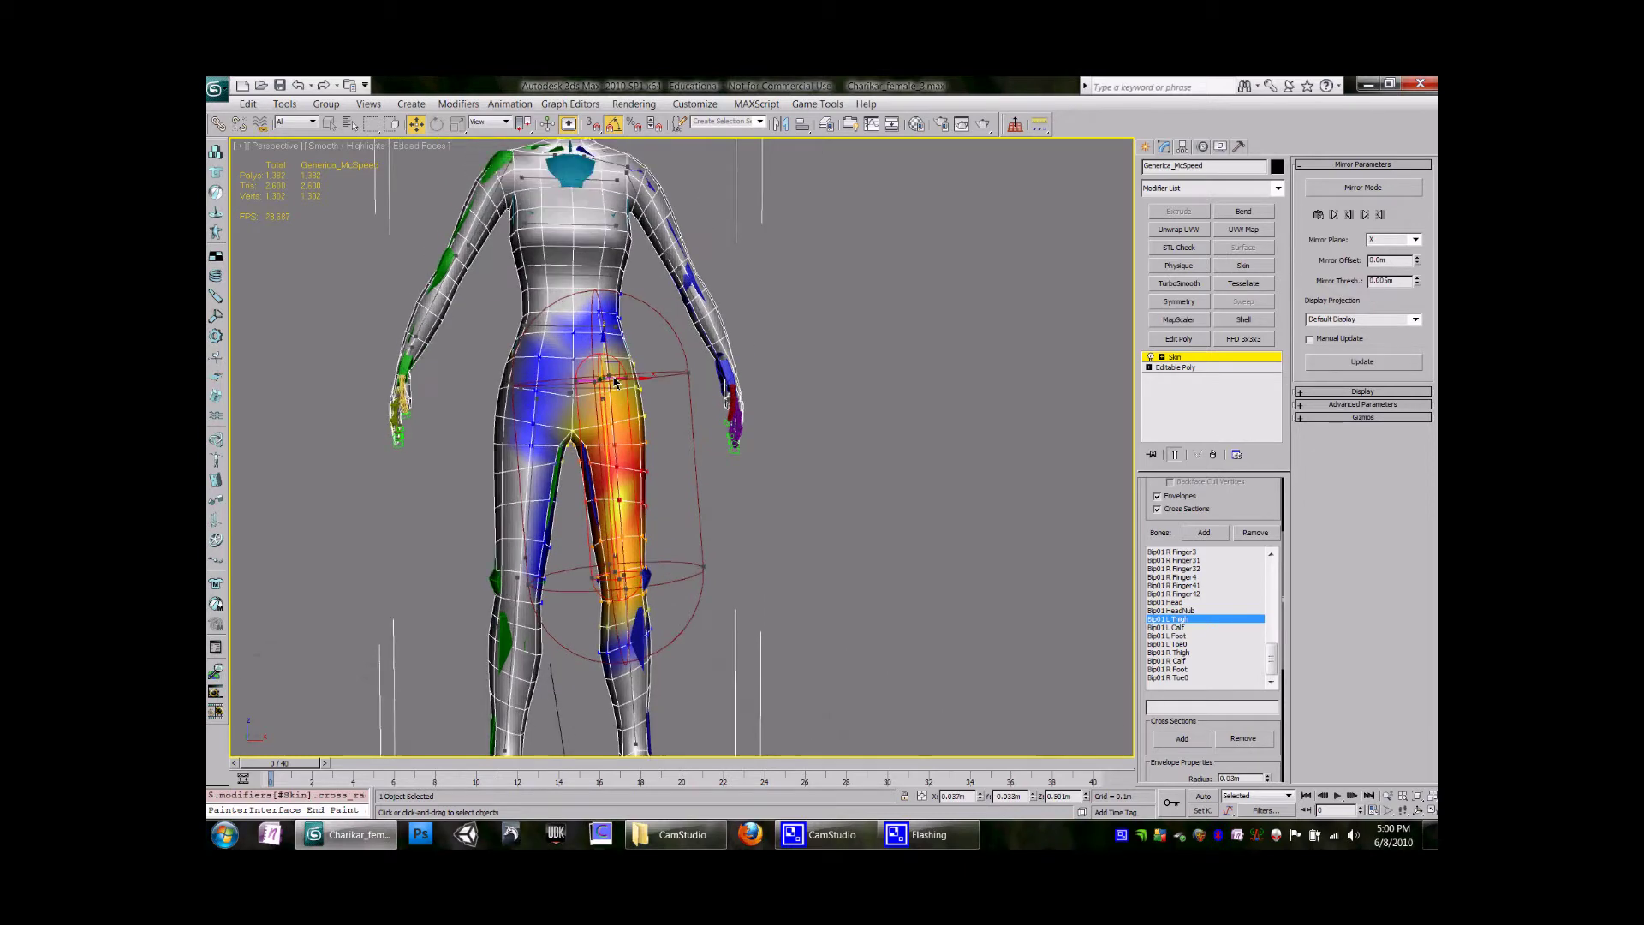
{"action": "mouse_move", "coordinate": [621, 339]}
{"action": "middle_mouse_down", "text": "alt"}
{"action": "mouse_move", "coordinate": [632, 398]}
{"action": "mouse_move", "coordinate": [620, 353]}
{"action": "middle_mouse_up", "text": "alt"}
{"action": "left_click_drag", "start_coordinate": [547, 231], "coordinate": [550, 244]}
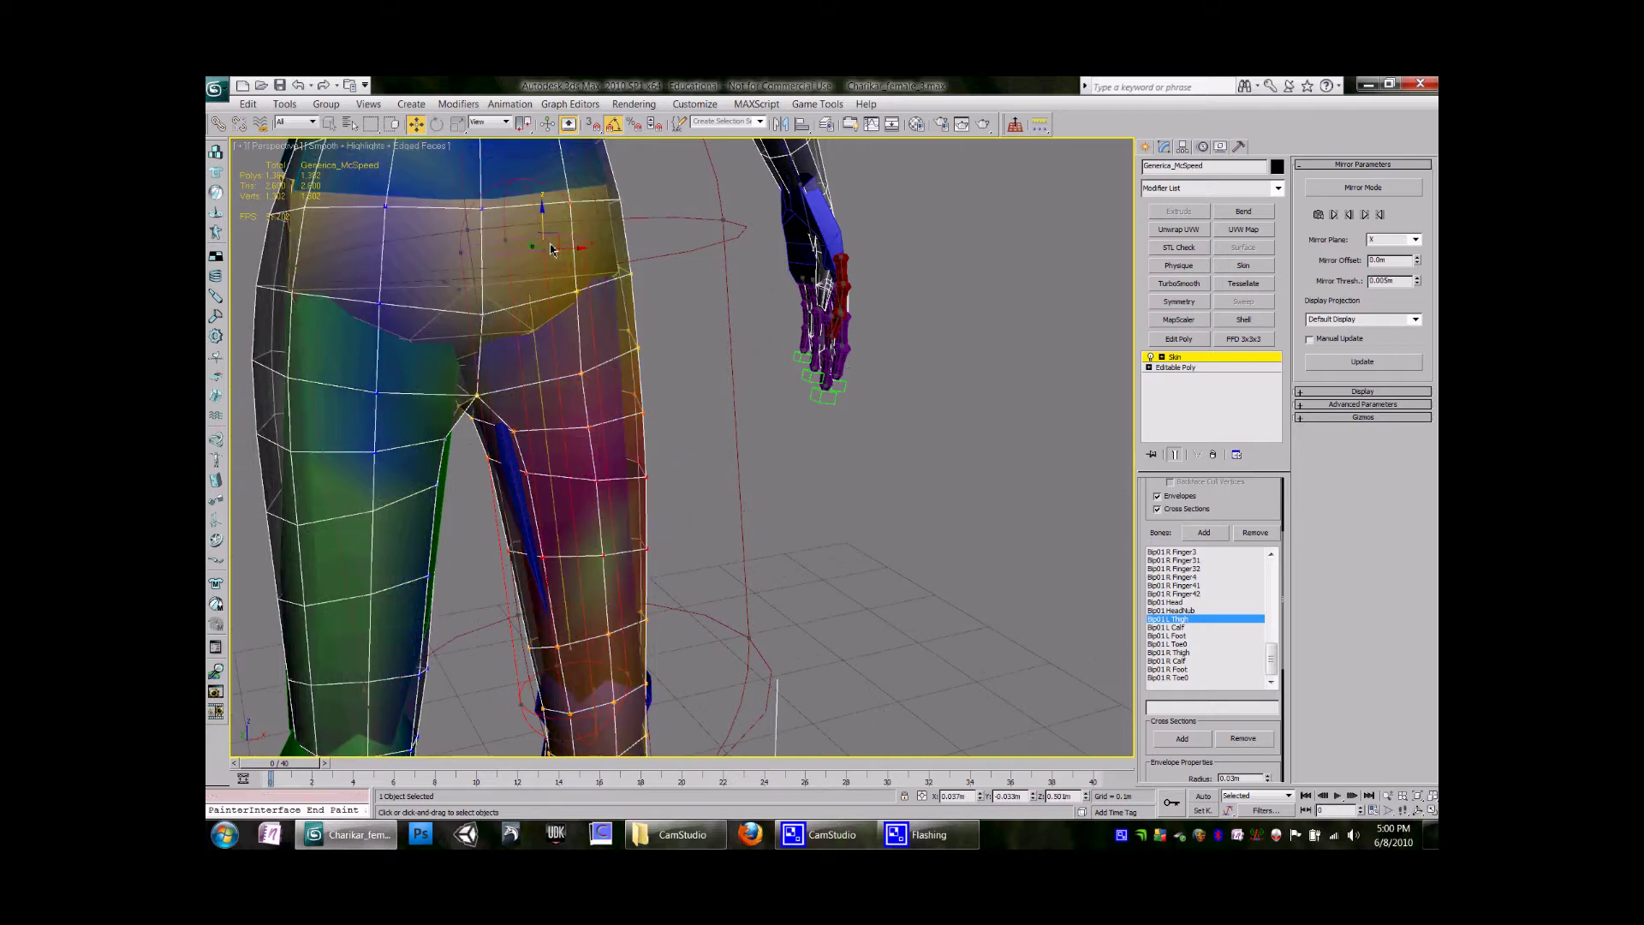
{"action": "left_click", "coordinate": [519, 254]}
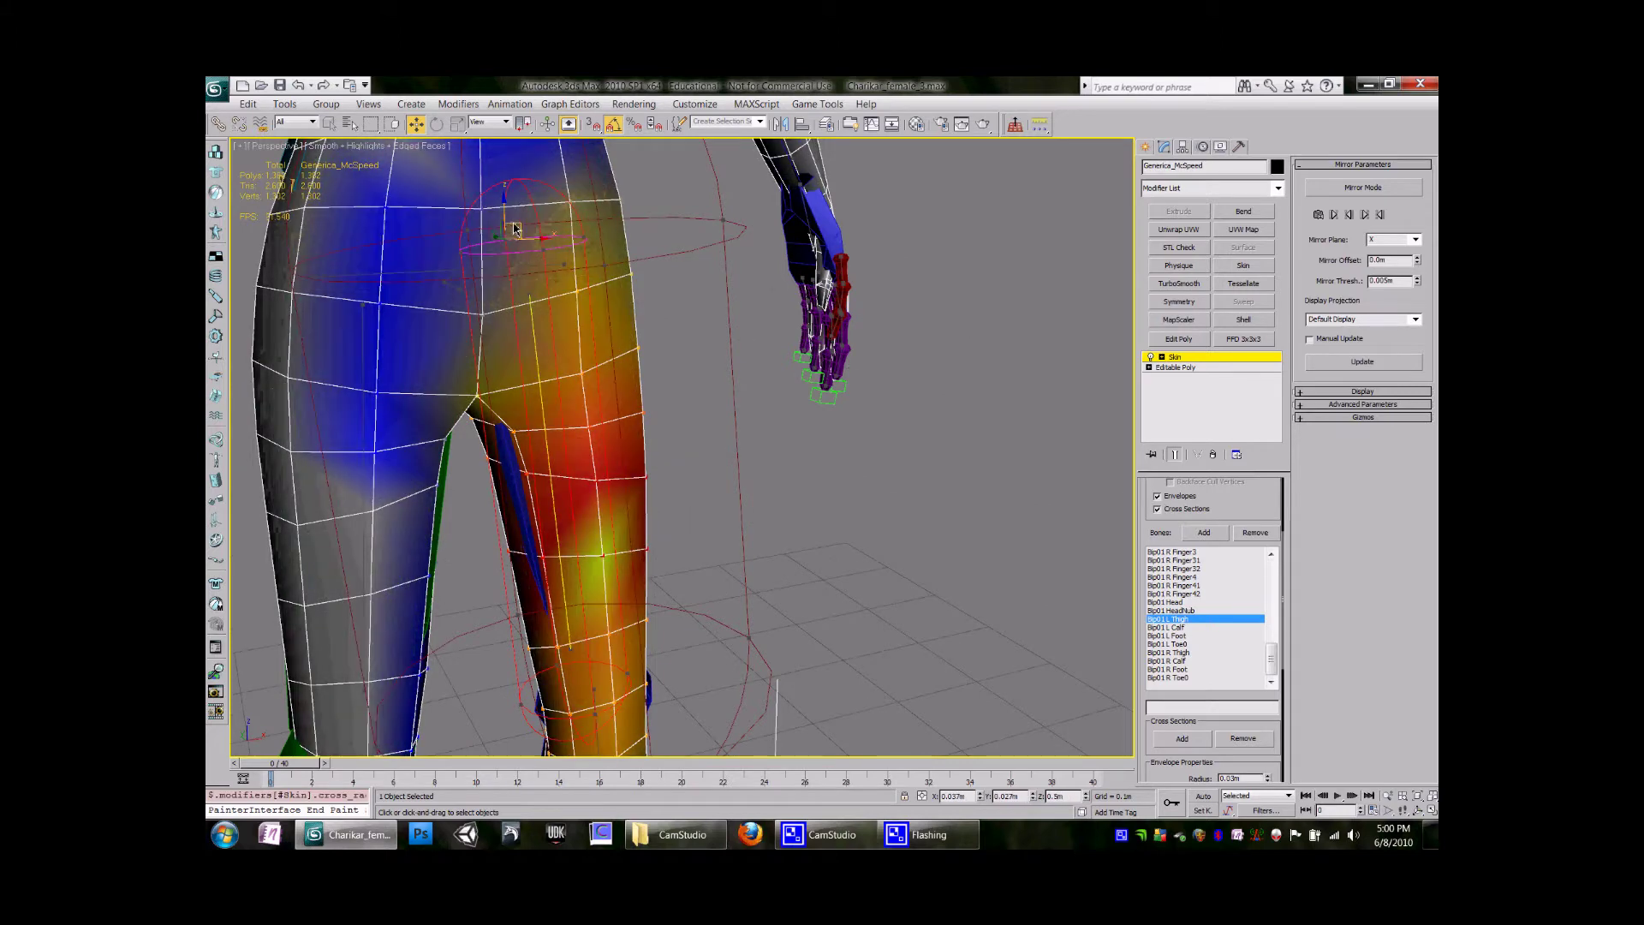
{"action": "mouse_move", "coordinate": [515, 230]}
{"action": "left_mouse_down"}
{"action": "mouse_move", "coordinate": [532, 231]}
{"action": "mouse_move", "coordinate": [501, 232]}
{"action": "left_mouse_up"}
Select the left calf's envelope at the knee and move its upper end point slightly above the knee.
{"action": "middle_click_drag", "start_coordinate": [636, 441], "coordinate": [616, 323]}
{"action": "scroll", "coordinate": [619, 546], "scroll_direction": "down", "scroll_amount": 4}
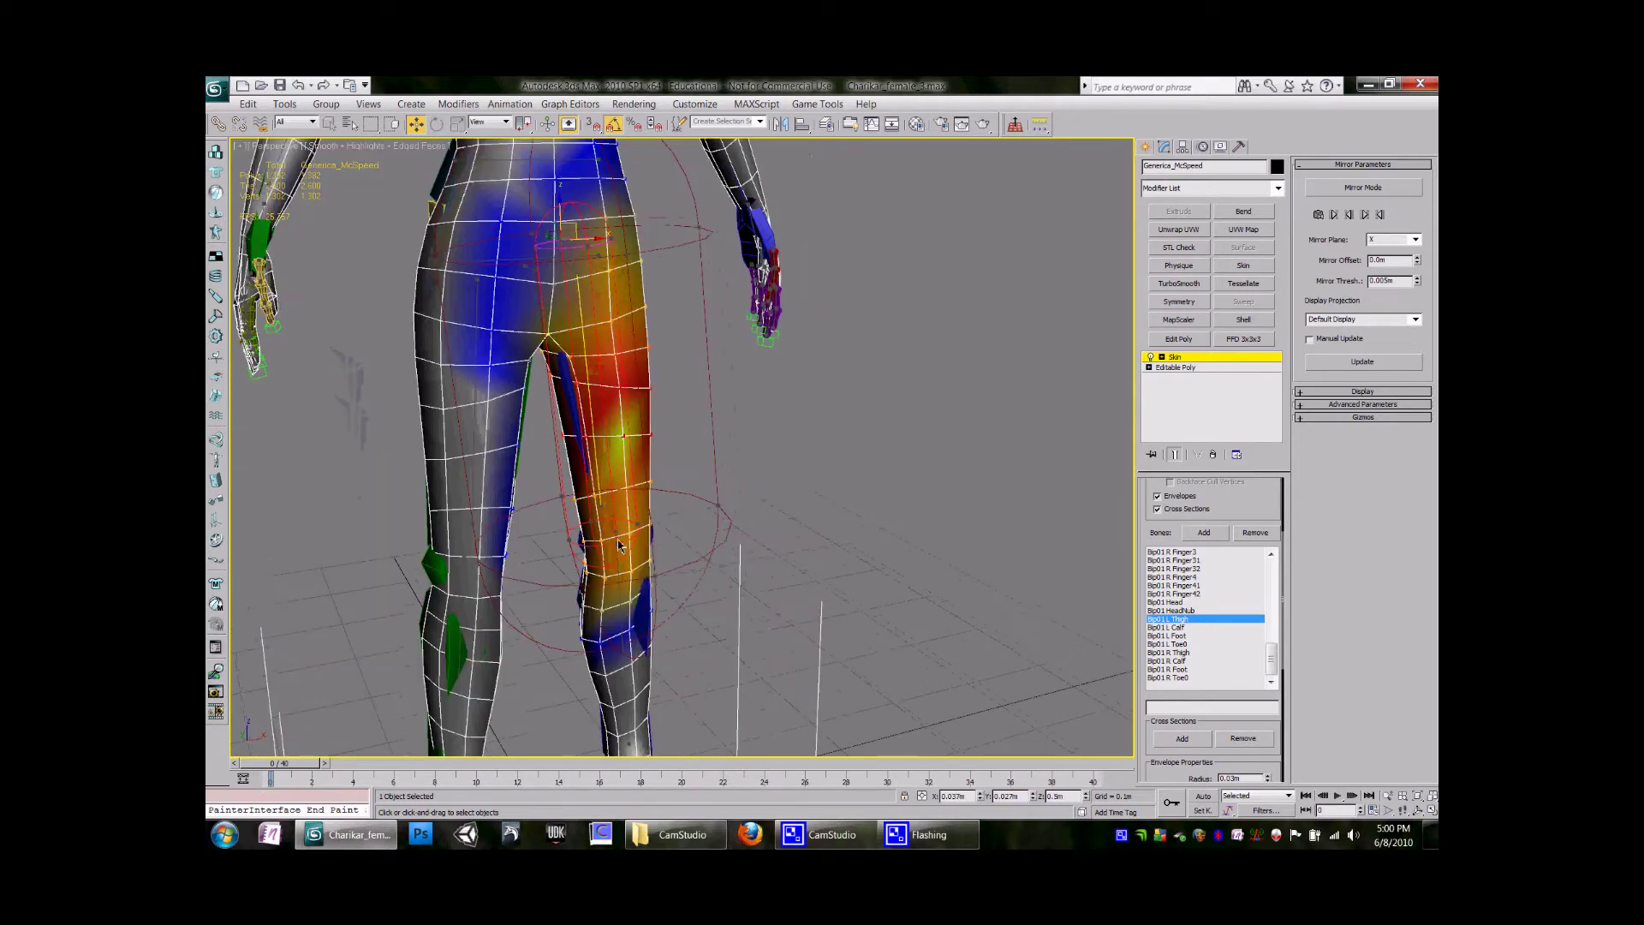
{"action": "left_click", "coordinate": [616, 535]}
{"action": "mouse_move", "coordinate": [619, 496]}
{"action": "left_mouse_down"}
{"action": "mouse_move", "coordinate": [621, 421]}
{"action": "mouse_move", "coordinate": [640, 486]}
{"action": "left_mouse_up"}
{"action": "mouse_move", "coordinate": [724, 586]}
{"action": "middle_mouse_down"}
{"action": "mouse_move", "coordinate": [752, 506]}
{"action": "mouse_move", "coordinate": [723, 525]}
{"action": "mouse_move", "coordinate": [716, 451]}
{"action": "middle_mouse_up"}
{"action": "middle_click_drag", "start_coordinate": [685, 330], "coordinate": [705, 349], "text": "alt"}
{"action": "middle_click_drag", "start_coordinate": [653, 291], "coordinate": [668, 382]}
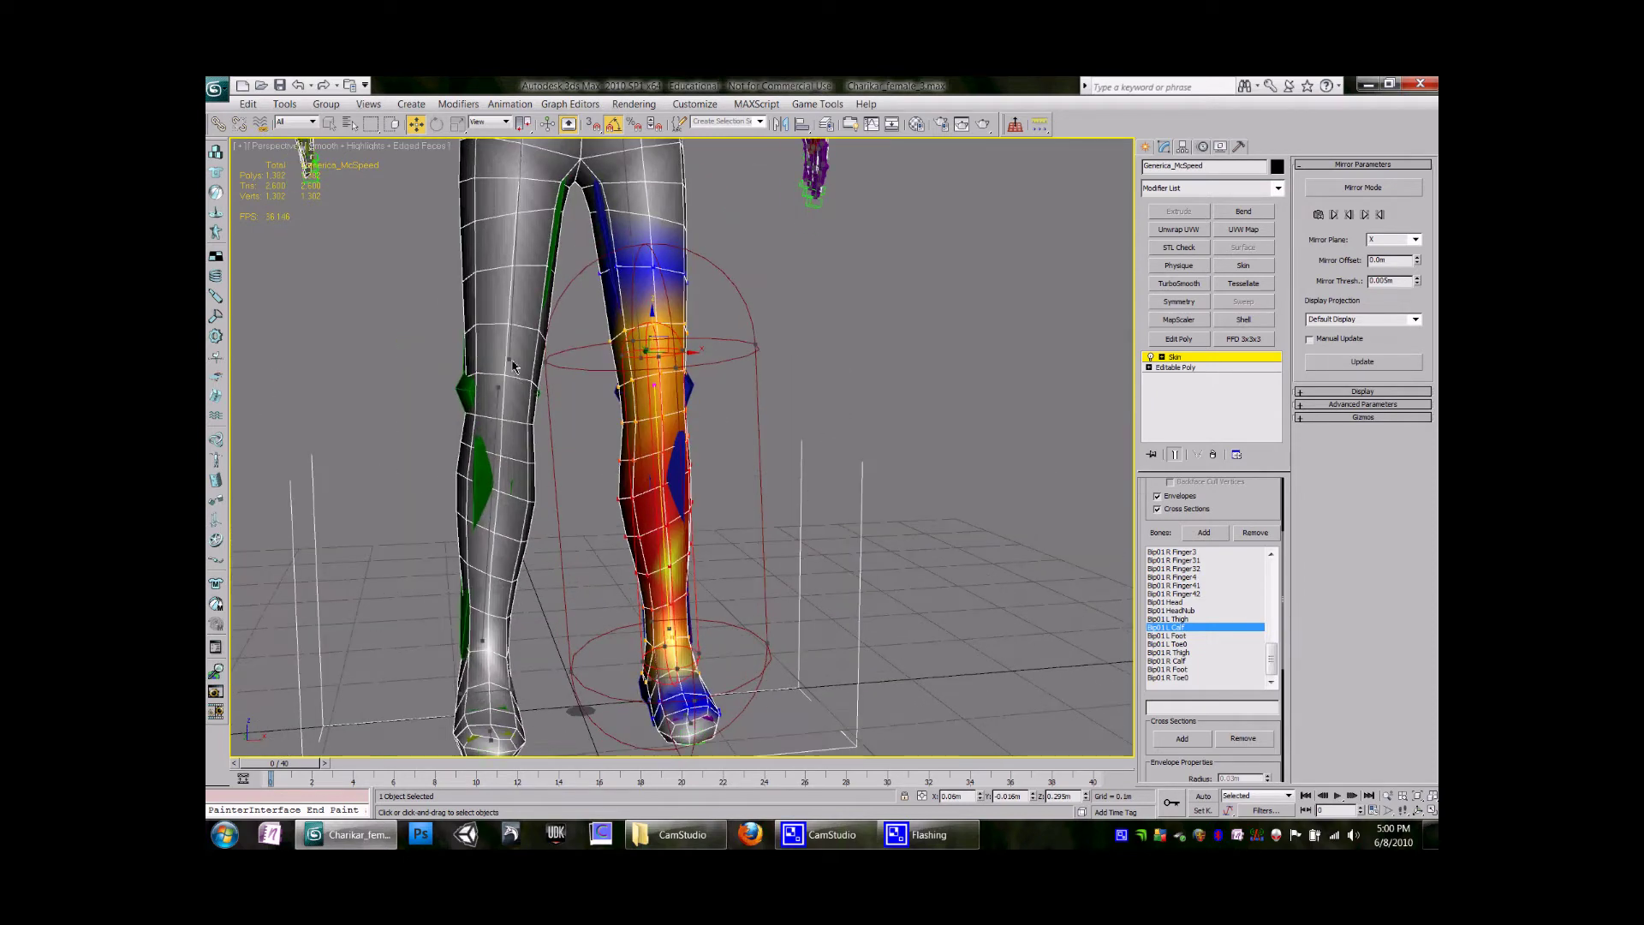
Select the upper-chest envelope of Bip01 Spine3 directly on the character to show its influence.
{"action": "left_click", "coordinate": [509, 360]}
{"action": "left_click", "coordinate": [655, 388]}
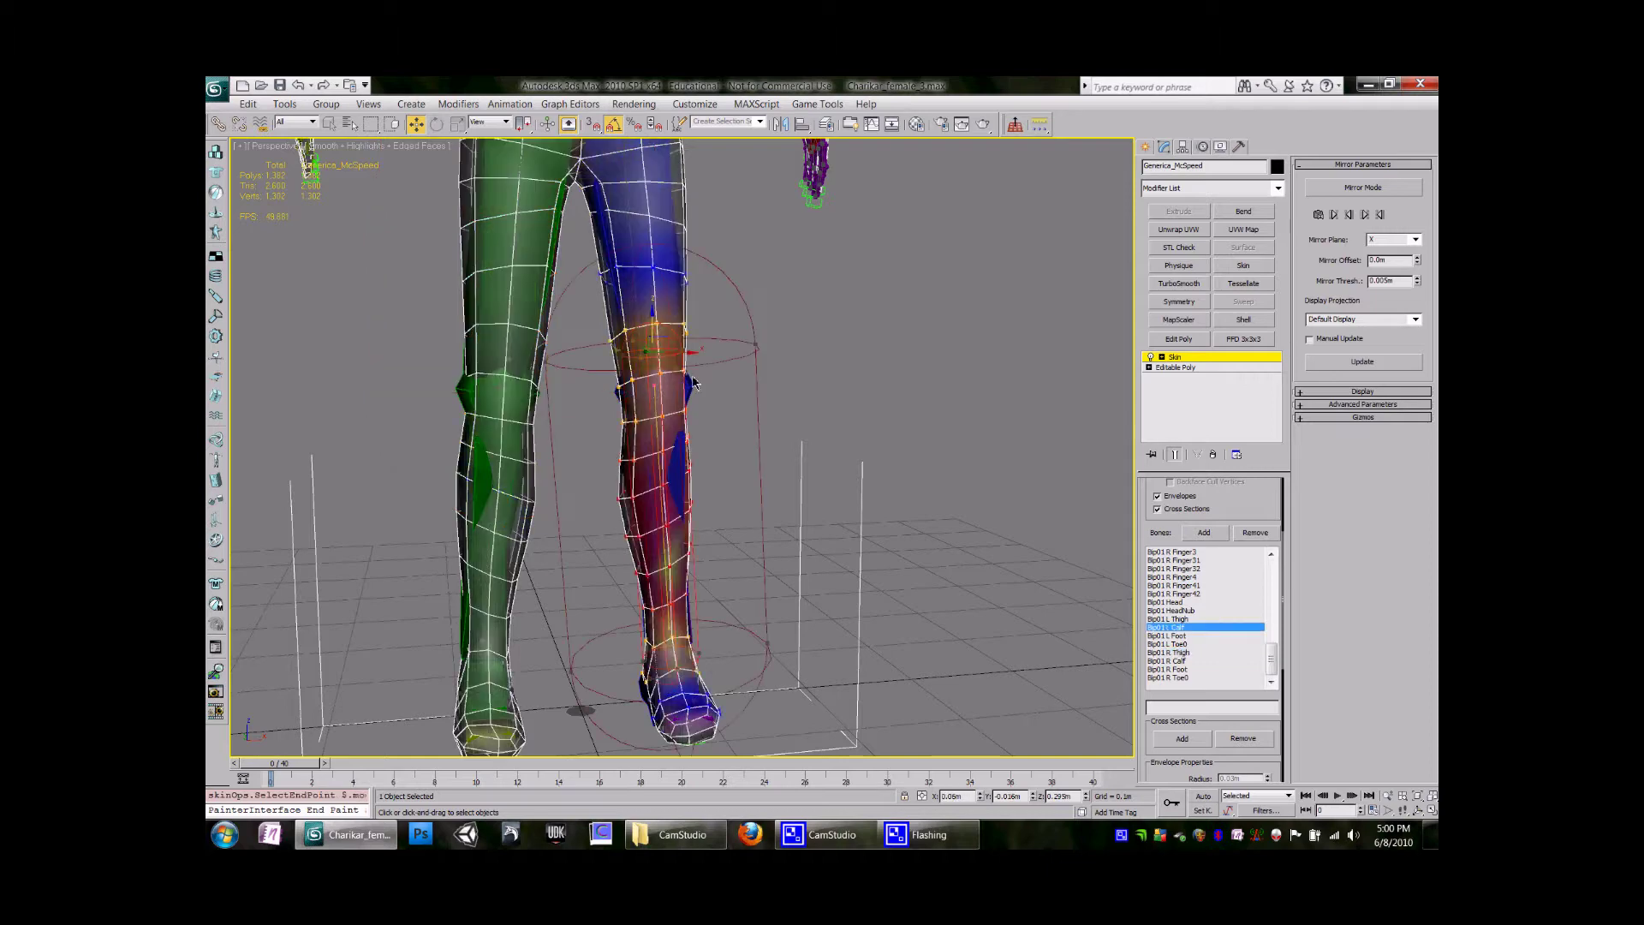
{"action": "middle_click_drag", "start_coordinate": [743, 167], "coordinate": [708, 411]}
{"action": "middle_click_drag", "start_coordinate": [702, 329], "coordinate": [752, 550]}
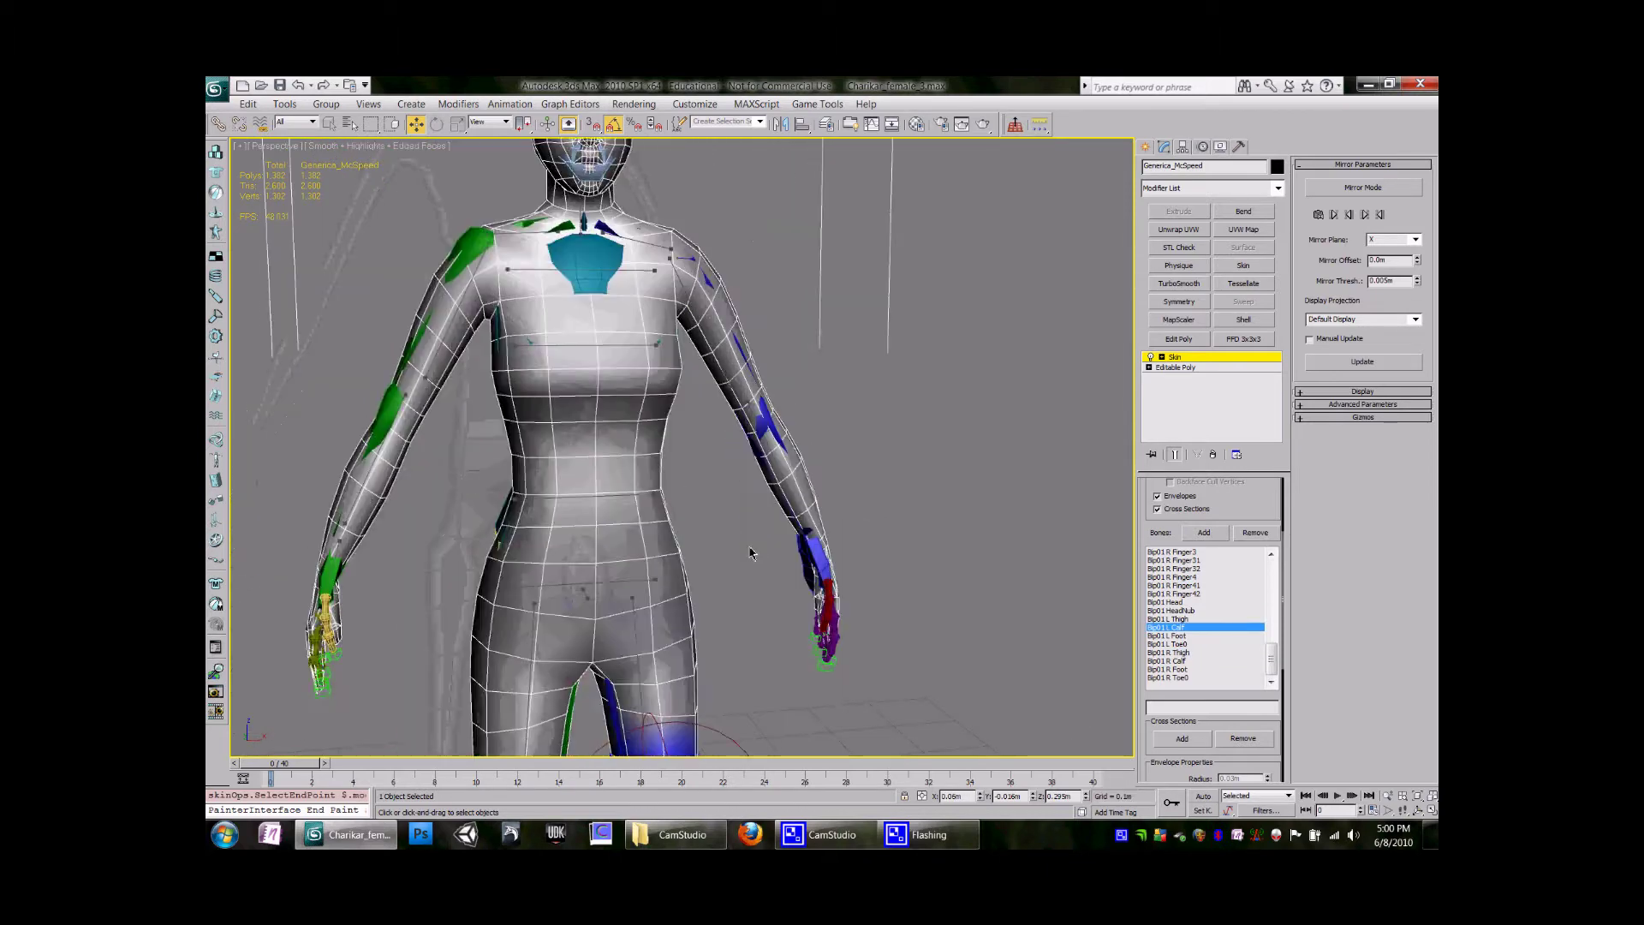
{"action": "left_click", "coordinate": [508, 272]}
{"action": "middle_click_drag", "start_coordinate": [587, 477], "coordinate": [605, 312]}
{"action": "scroll", "coordinate": [606, 314], "scroll_direction": "down", "scroll_amount": 3}
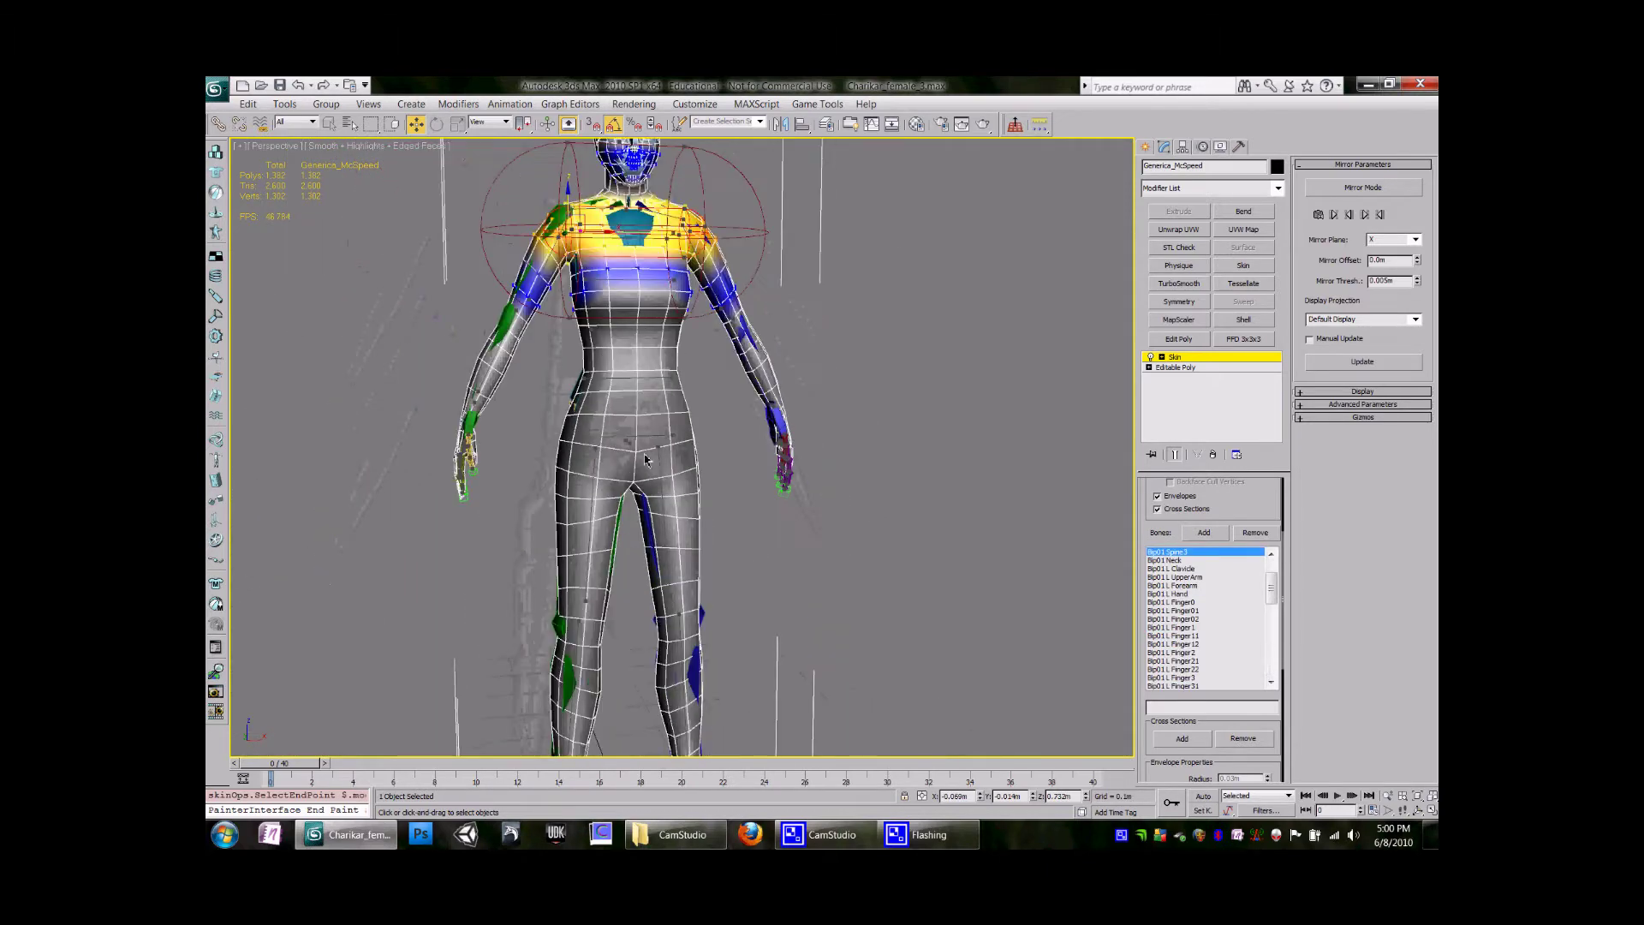
Select the left thigh's envelope on the character and adjust the height of its knee-end point.
{"action": "middle_click_drag", "start_coordinate": [657, 431], "coordinate": [593, 472]}
{"action": "scroll", "coordinate": [593, 472], "scroll_direction": "up", "scroll_amount": 4}
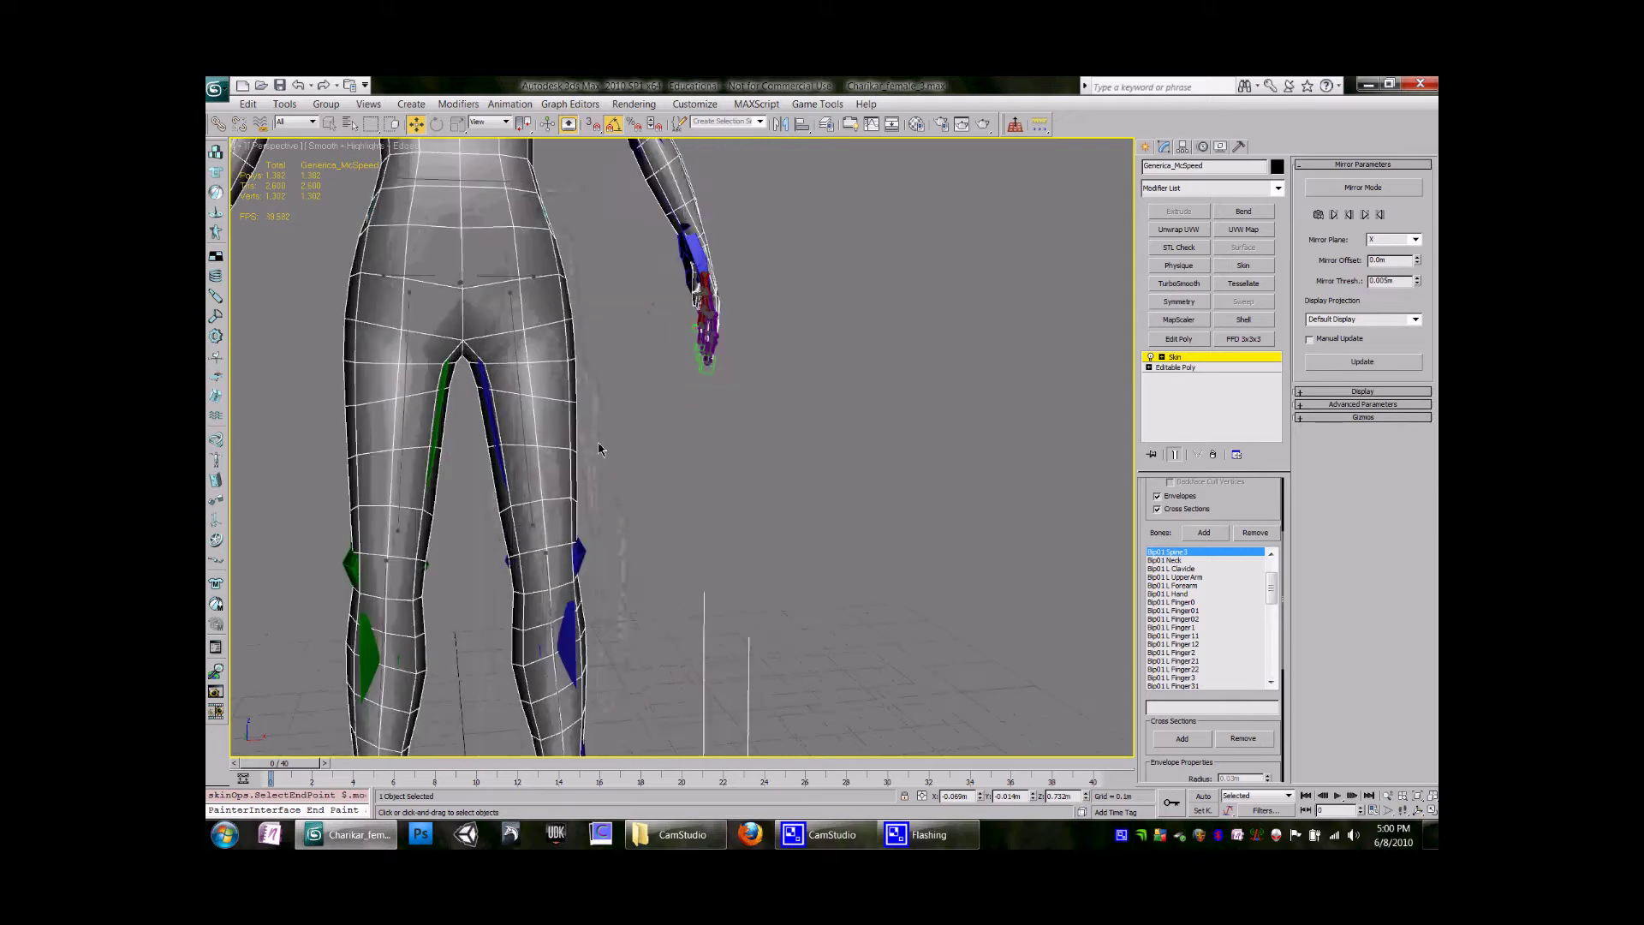
{"action": "left_click", "coordinate": [539, 448]}
{"action": "middle_click_drag", "start_coordinate": [539, 447], "coordinate": [593, 532]}
{"action": "left_click_drag", "start_coordinate": [573, 531], "coordinate": [575, 509]}
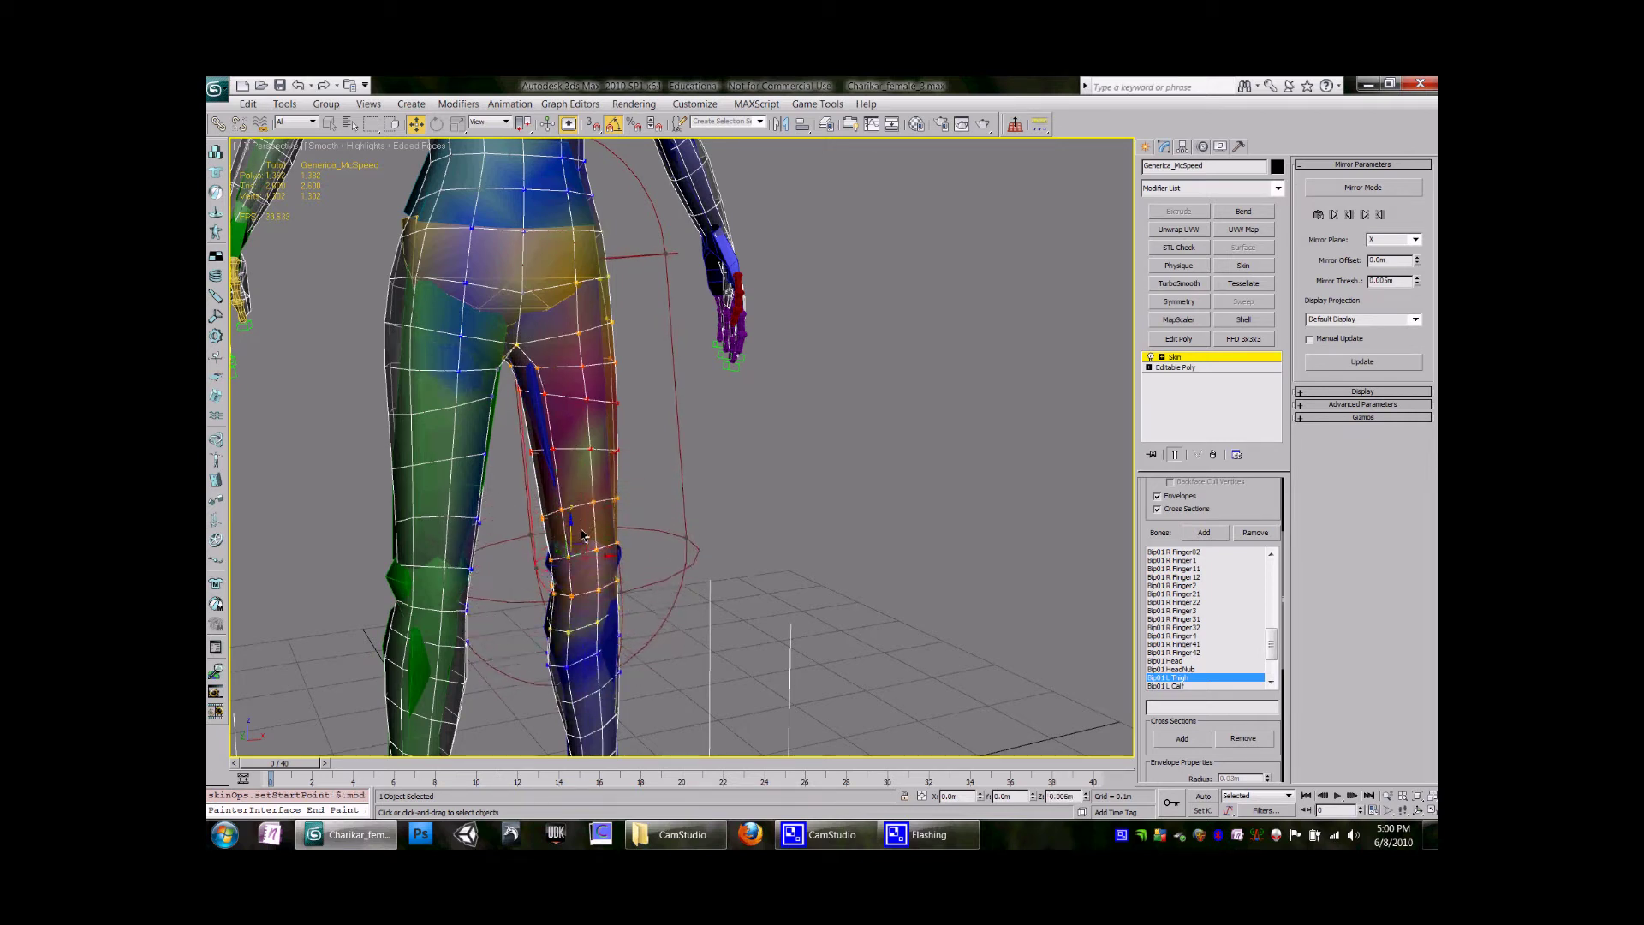
Try moving the hip end of the left thigh's envelope far away from the body, and undo the move.
{"action": "middle_click_drag", "start_coordinate": [583, 506], "coordinate": [559, 357], "text": "alt"}
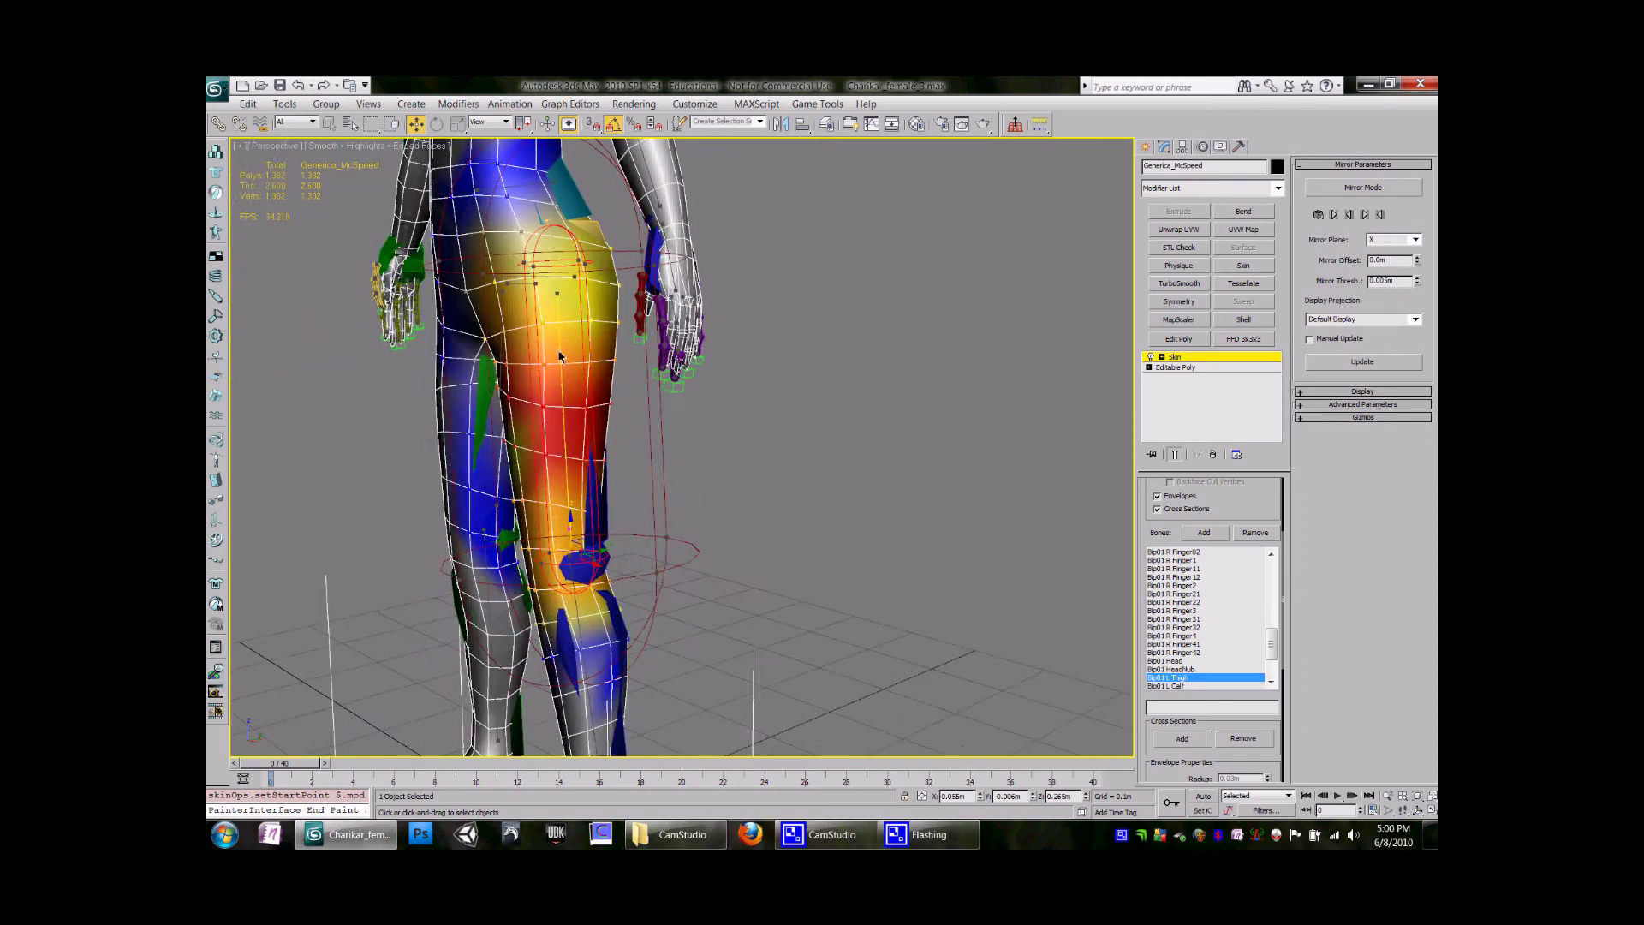
{"action": "left_click", "coordinate": [558, 255]}
{"action": "left_click_drag", "start_coordinate": [561, 260], "coordinate": [278, 400]}
{"action": "middle_click_drag", "start_coordinate": [513, 445], "coordinate": [693, 424], "text": "alt"}
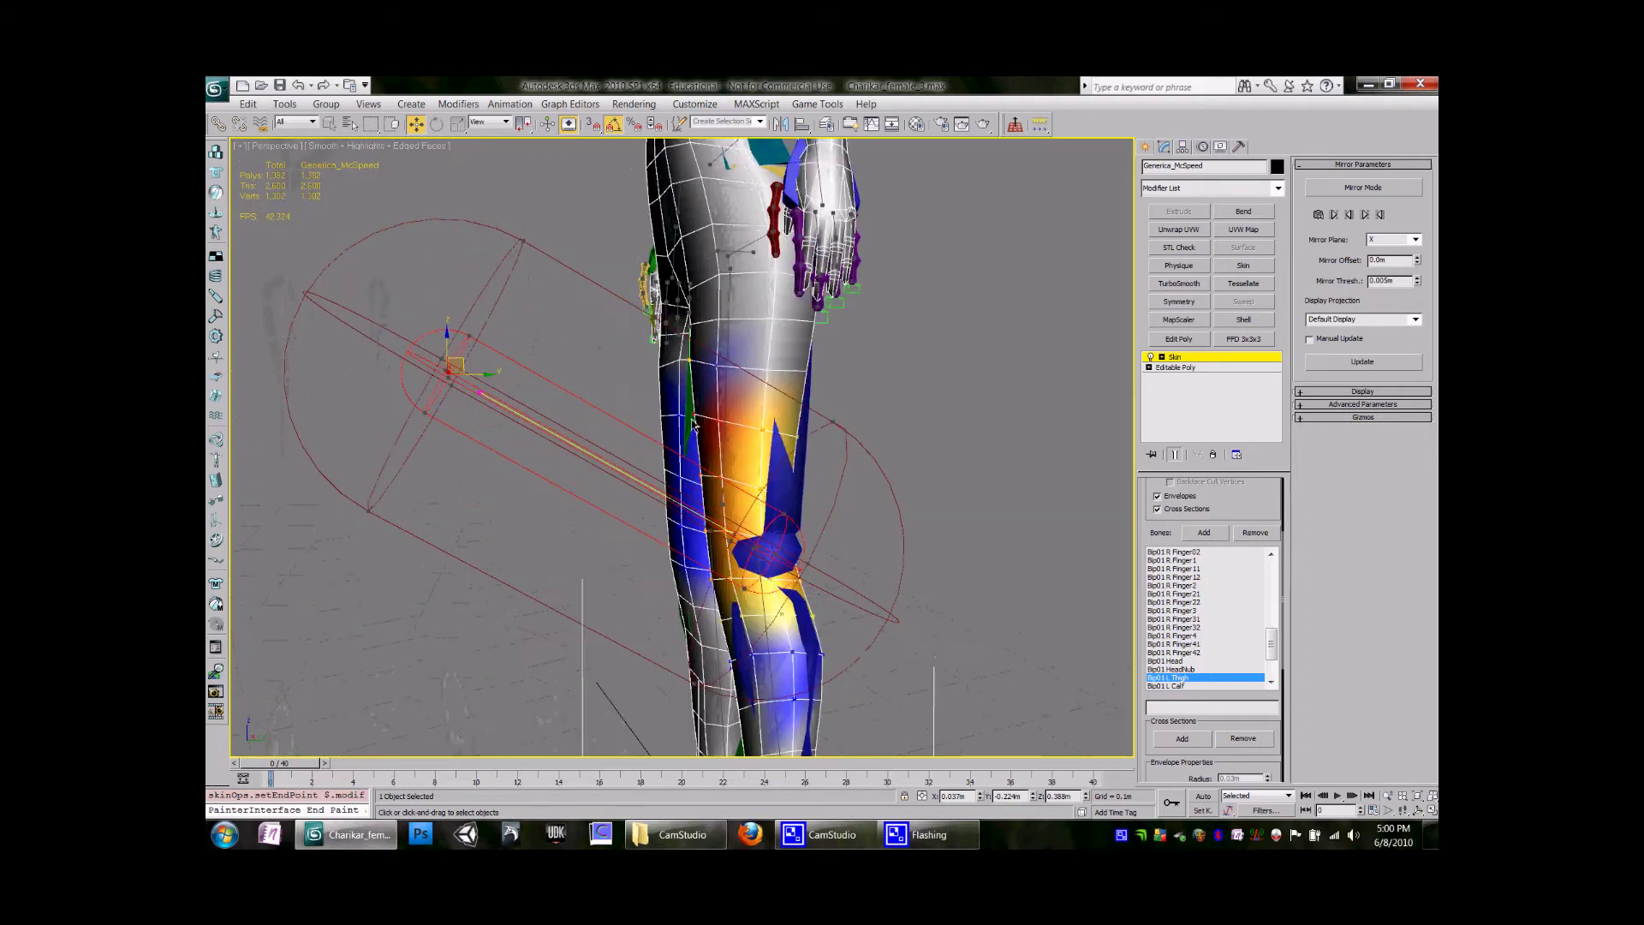
{"action": "scroll", "coordinate": [758, 645], "scroll_direction": "down", "scroll_amount": 4}
{"action": "middle_click_drag", "start_coordinate": [745, 612], "coordinate": [737, 503]}
{"action": "key", "text": "ctrl+z"}
{"action": "middle_click_drag", "start_coordinate": [627, 493], "coordinate": [618, 559]}
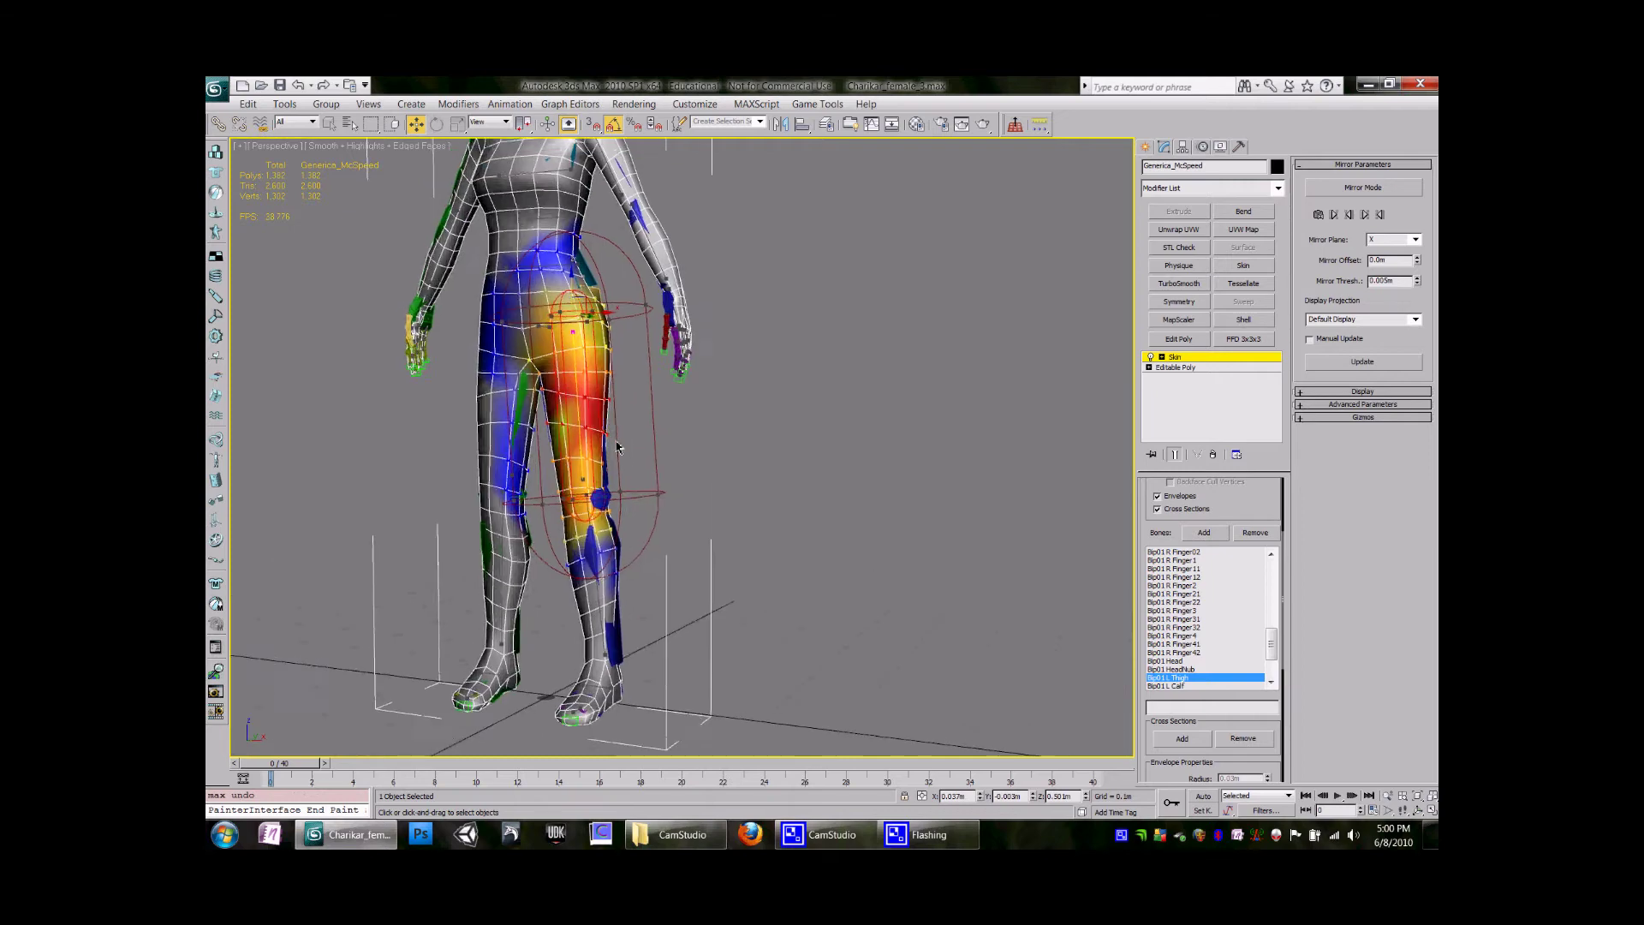
Adjust the outer radius at the knee end of the left thigh's envelope to about 0.094 m.
{"action": "middle_click_drag", "start_coordinate": [620, 448], "coordinate": [580, 340], "text": "alt"}
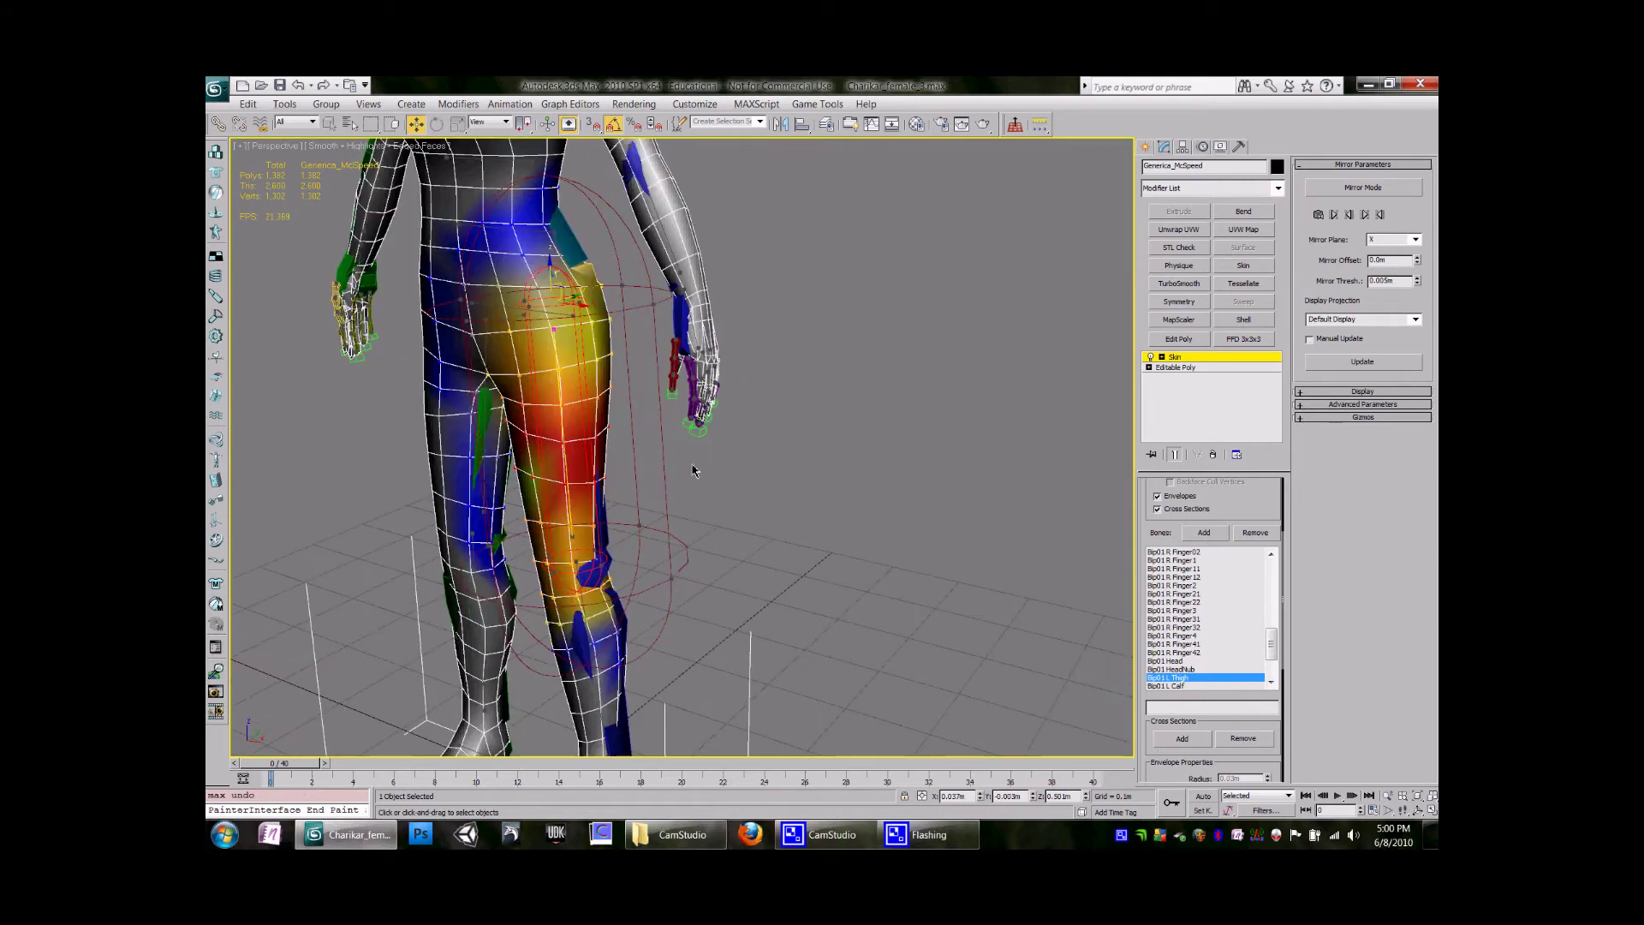
{"action": "middle_click_drag", "start_coordinate": [683, 476], "coordinate": [754, 470], "text": "alt"}
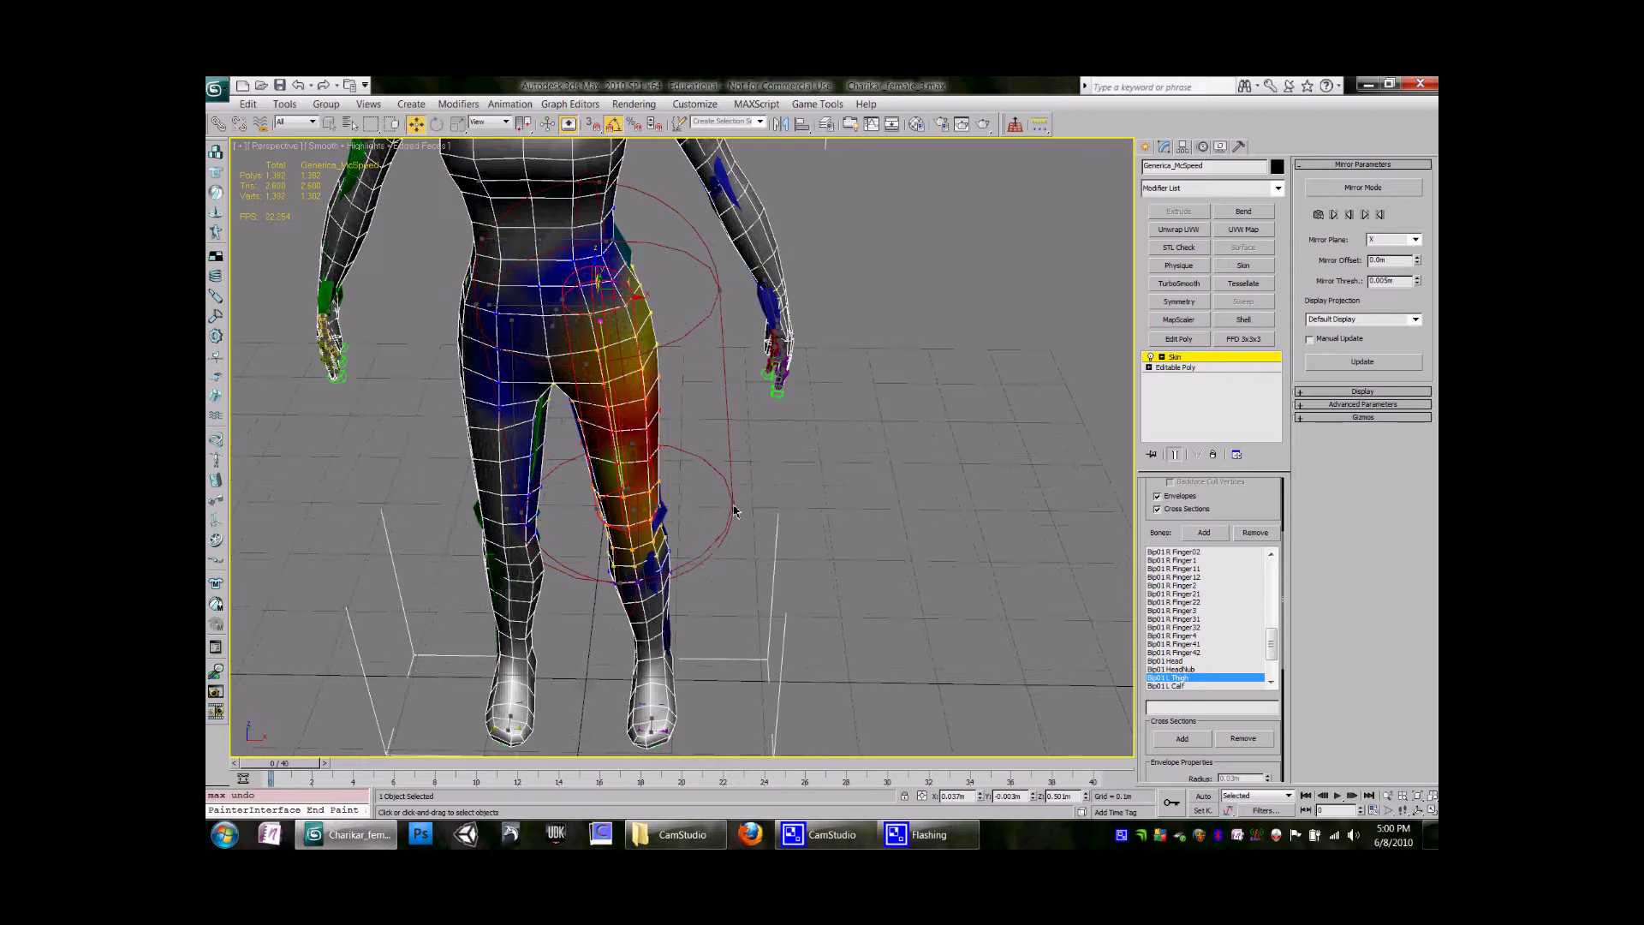
{"action": "left_click", "coordinate": [733, 506]}
{"action": "middle_click_drag", "start_coordinate": [734, 506], "coordinate": [744, 491], "text": "alt"}
{"action": "mouse_move", "coordinate": [756, 505]}
{"action": "left_mouse_down"}
{"action": "mouse_move", "coordinate": [740, 510]}
{"action": "mouse_move", "coordinate": [1067, 514]}
{"action": "mouse_move", "coordinate": [983, 540]}
{"action": "mouse_move", "coordinate": [737, 552]}
{"action": "mouse_move", "coordinate": [836, 545]}
{"action": "mouse_move", "coordinate": [763, 512]}
{"action": "left_mouse_up"}
{"action": "middle_click_drag", "start_coordinate": [764, 513], "coordinate": [692, 542], "text": "alt"}
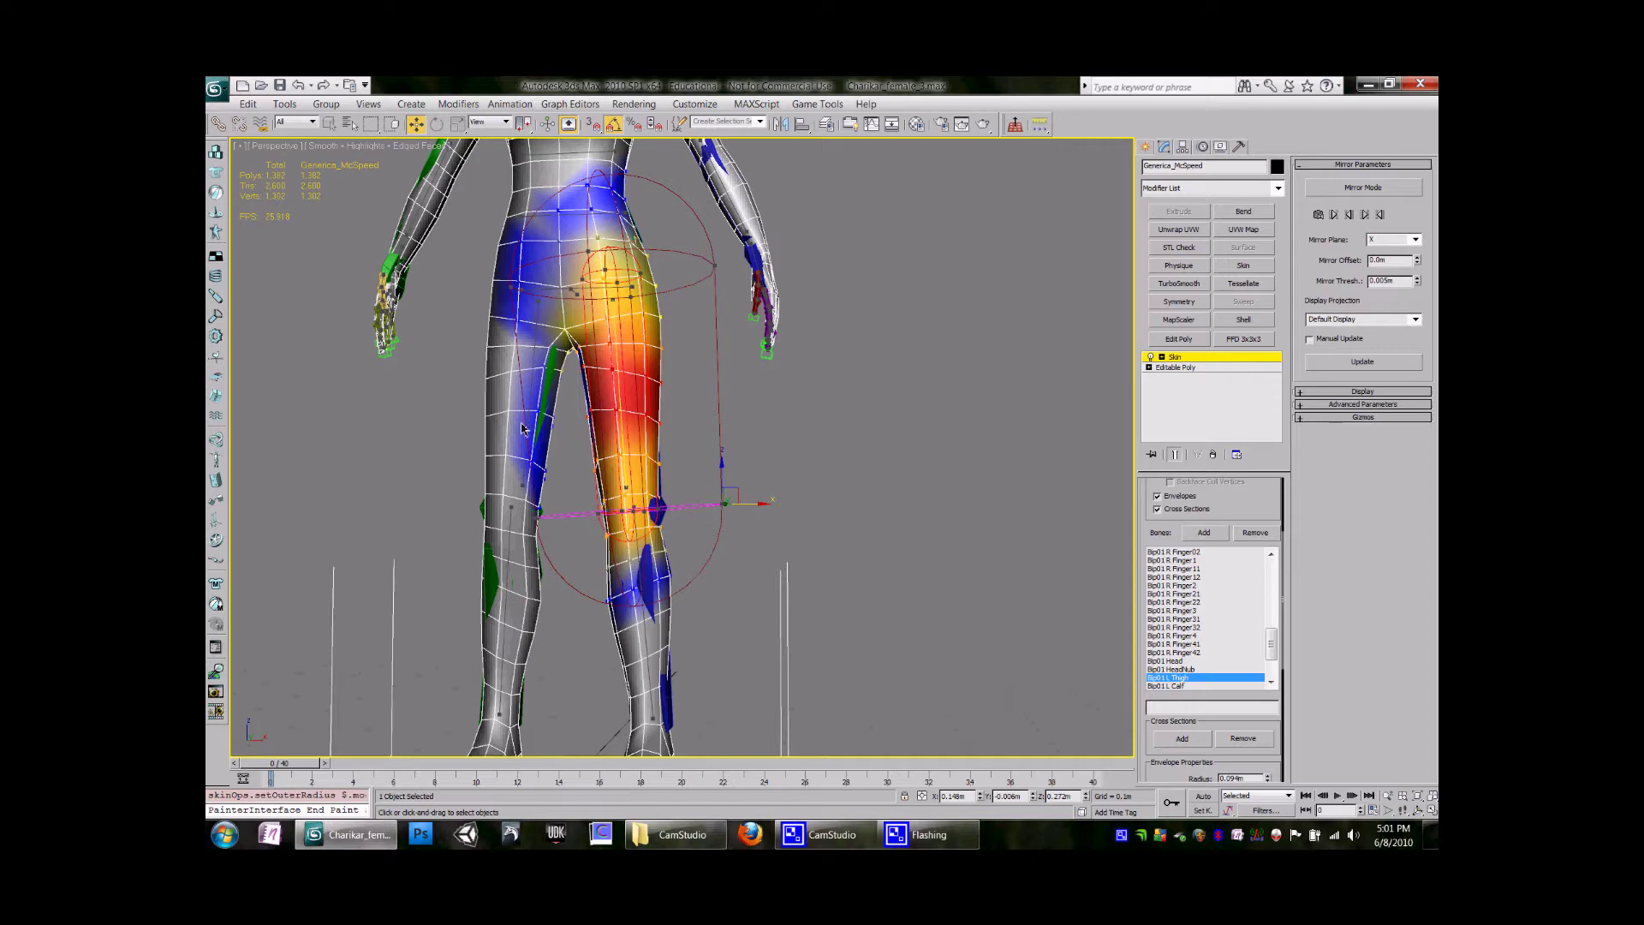
Shrink the left thigh envelope's outer radius at the hip, and reduce it at the knee to about 0.07 m.
{"action": "mouse_move", "coordinate": [723, 279]}
{"action": "left_mouse_down"}
{"action": "mouse_move", "coordinate": [753, 279]}
{"action": "mouse_move", "coordinate": [695, 370]}
{"action": "mouse_move", "coordinate": [716, 426]}
{"action": "left_mouse_up"}
{"action": "left_click", "coordinate": [718, 505]}
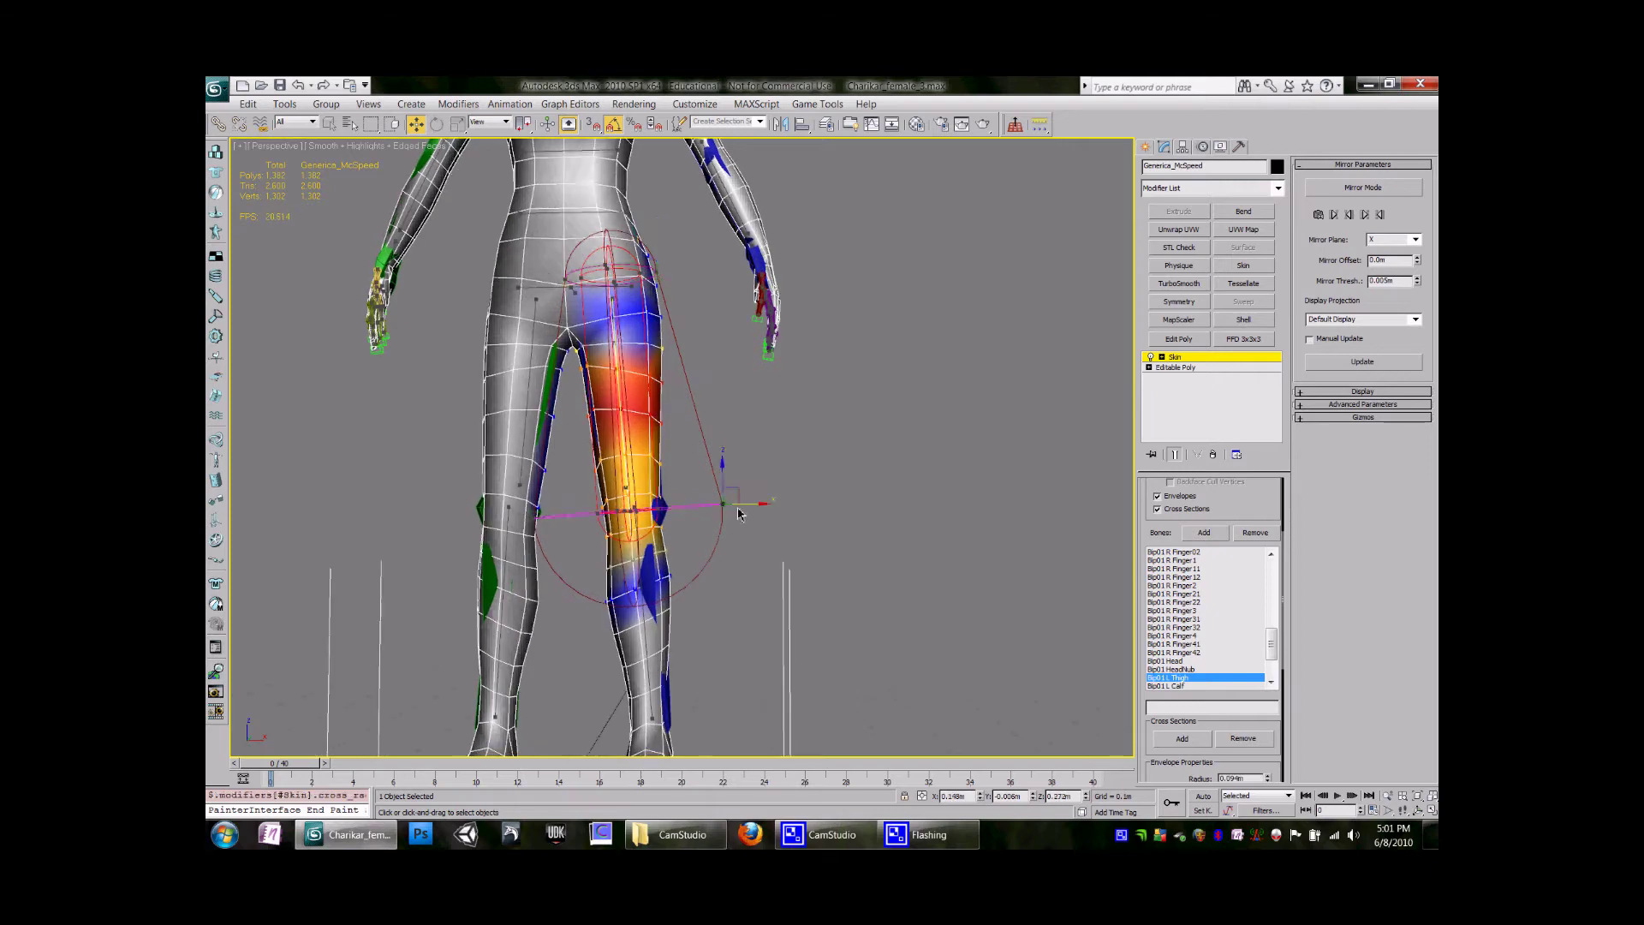
{"action": "left_click_drag", "start_coordinate": [716, 514], "coordinate": [698, 503]}
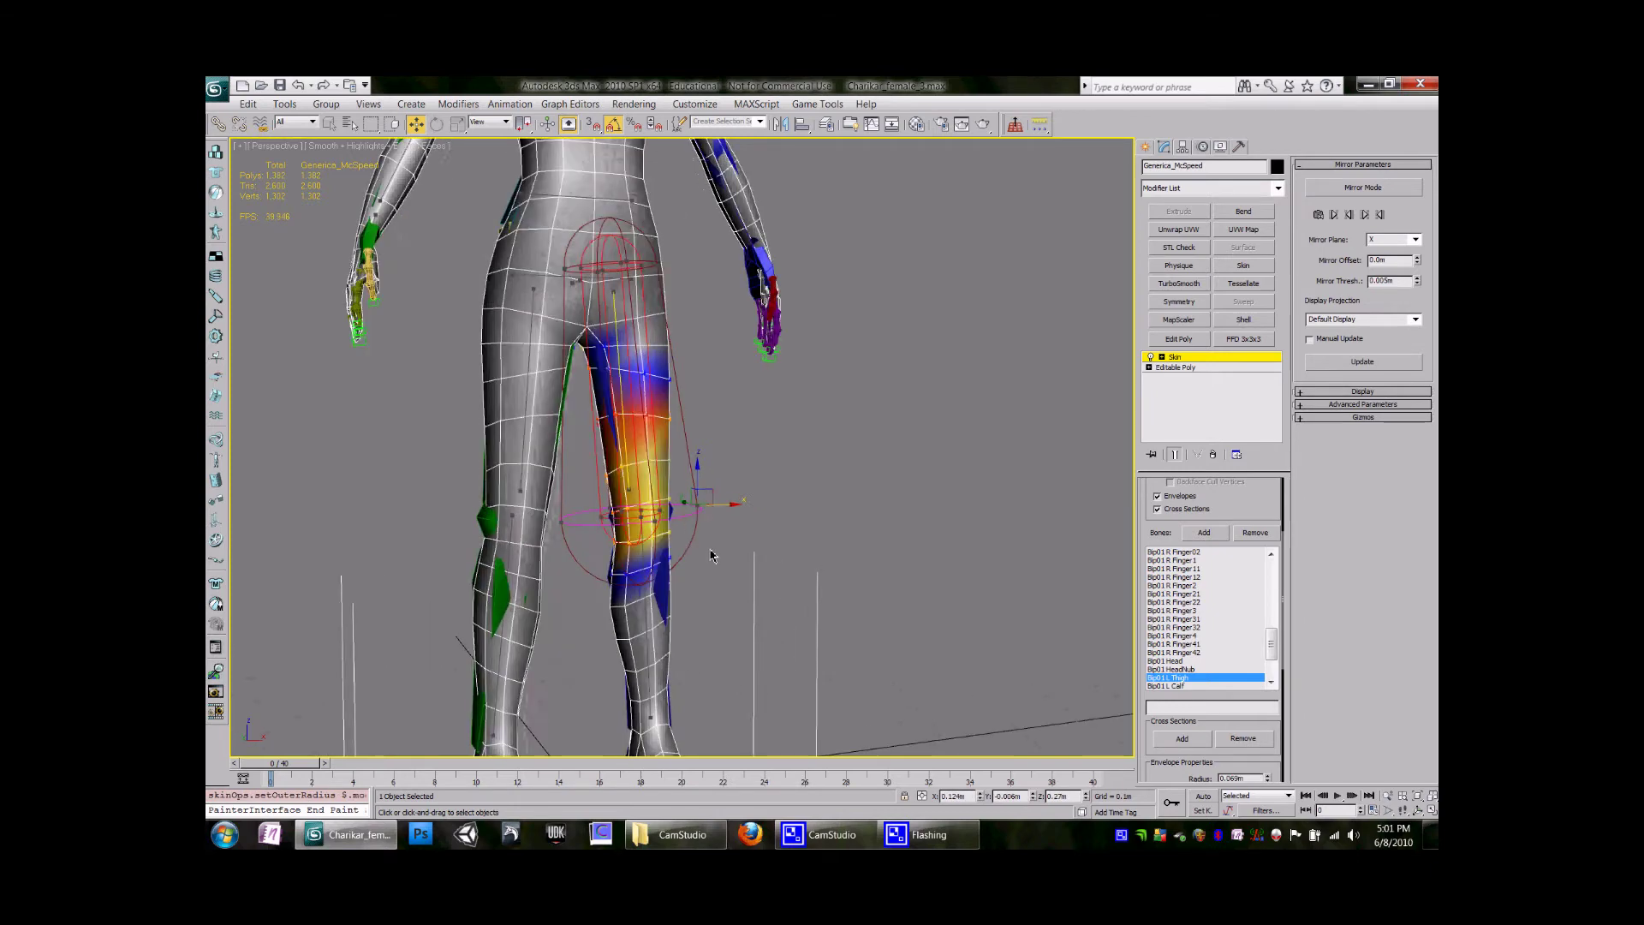
{"action": "middle_click_drag", "start_coordinate": [653, 509], "coordinate": [653, 462]}
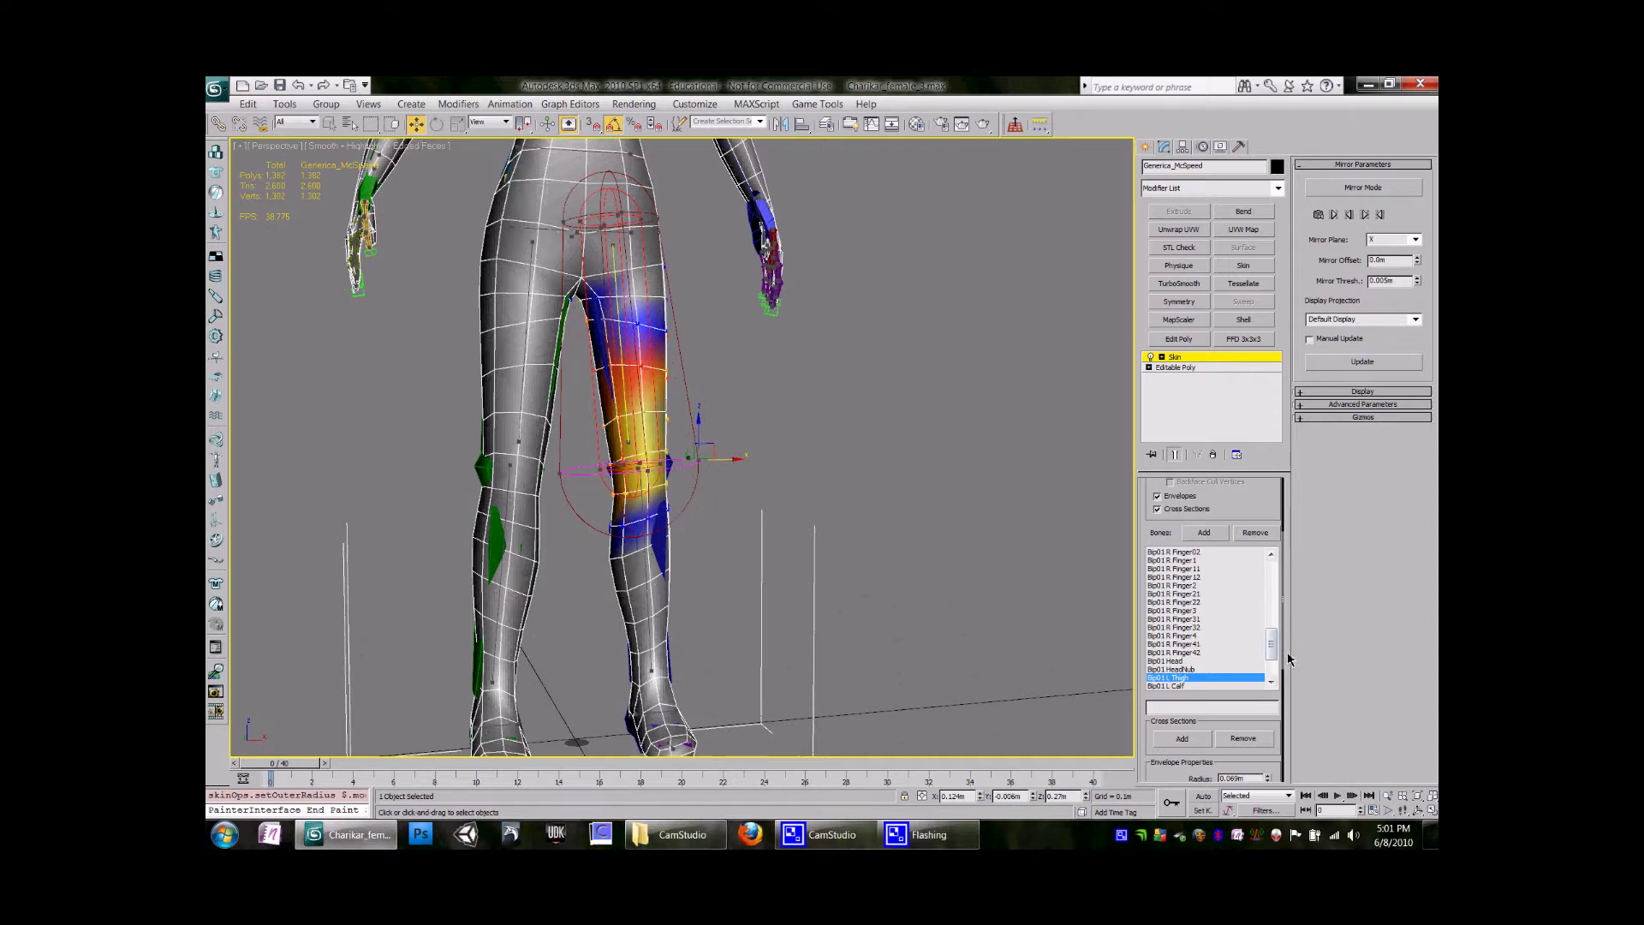
Turn off envelope editing and bring the Skin modifier's weight properties into view.
{"action": "left_click_drag", "start_coordinate": [1283, 580], "coordinate": [1279, 486]}
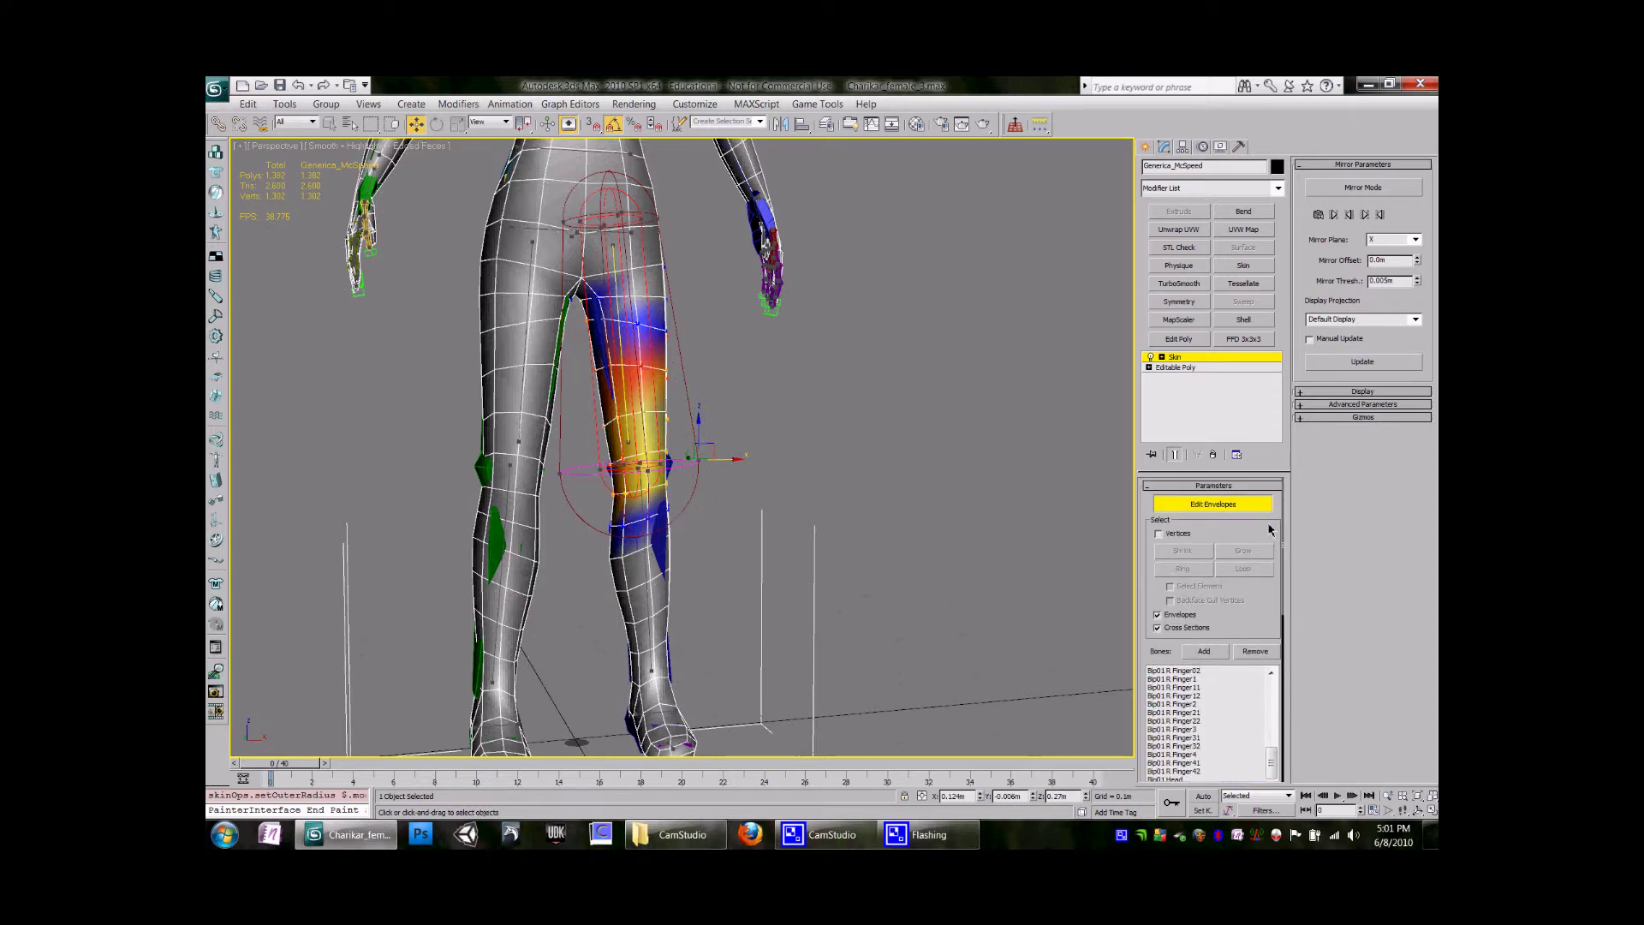
{"action": "left_click", "coordinate": [1222, 505]}
{"action": "scroll", "coordinate": [754, 479], "scroll_direction": "down", "scroll_amount": 3}
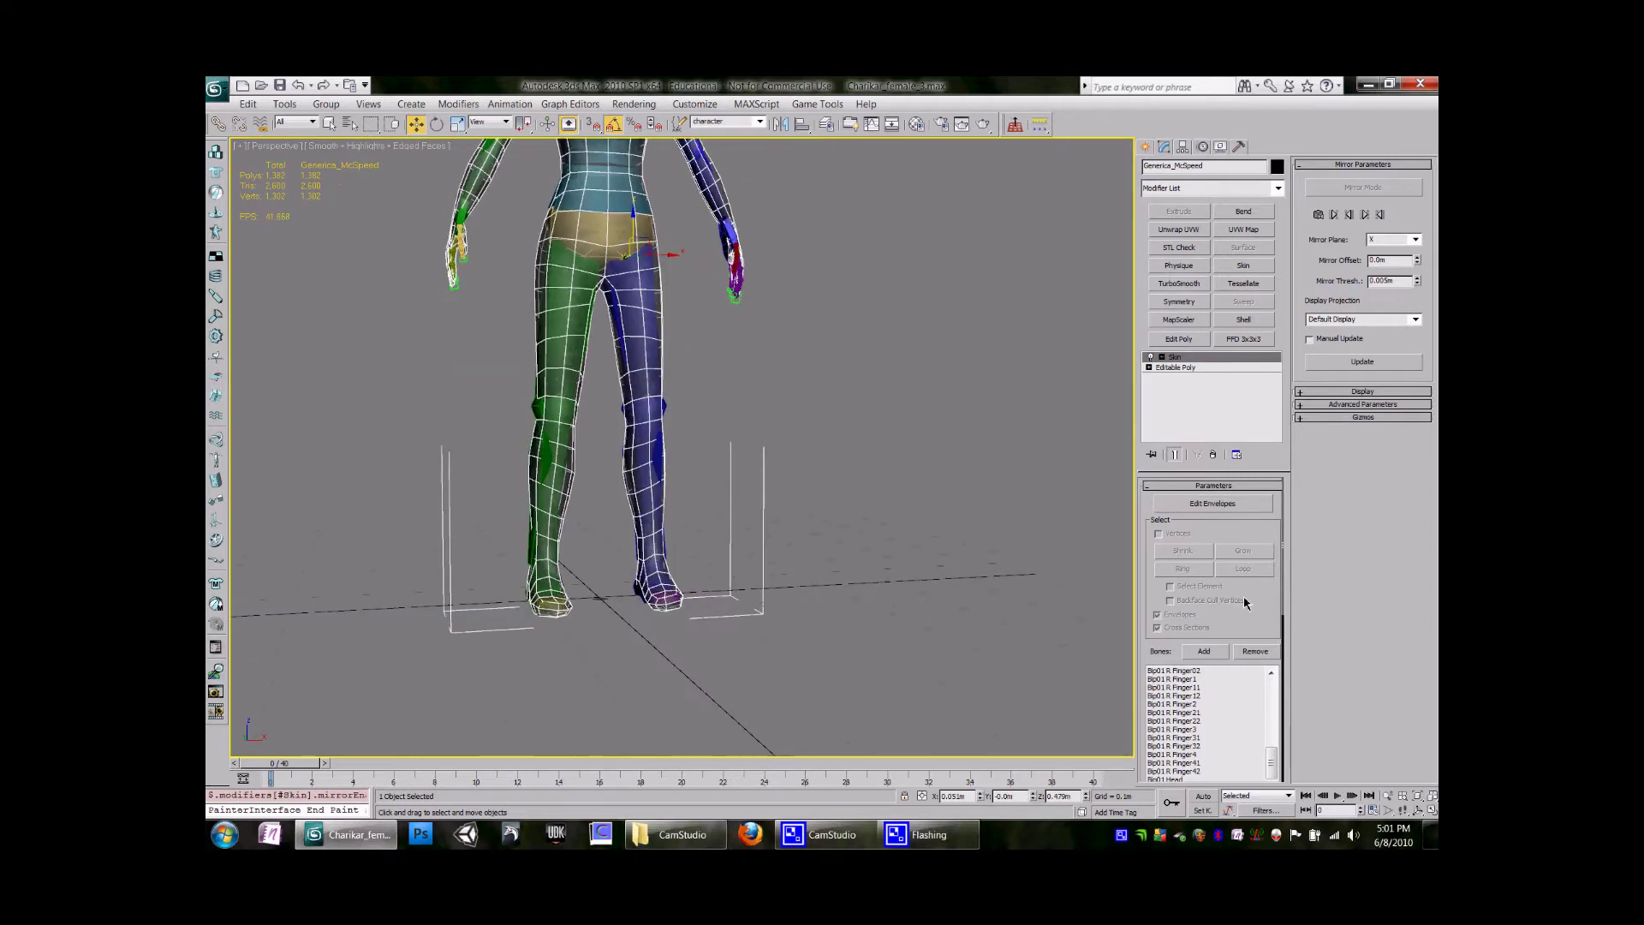
{"action": "mouse_move", "coordinate": [1284, 608]}
{"action": "left_mouse_down"}
{"action": "mouse_move", "coordinate": [1304, 778]}
{"action": "mouse_move", "coordinate": [1288, 758]}
{"action": "left_mouse_up"}
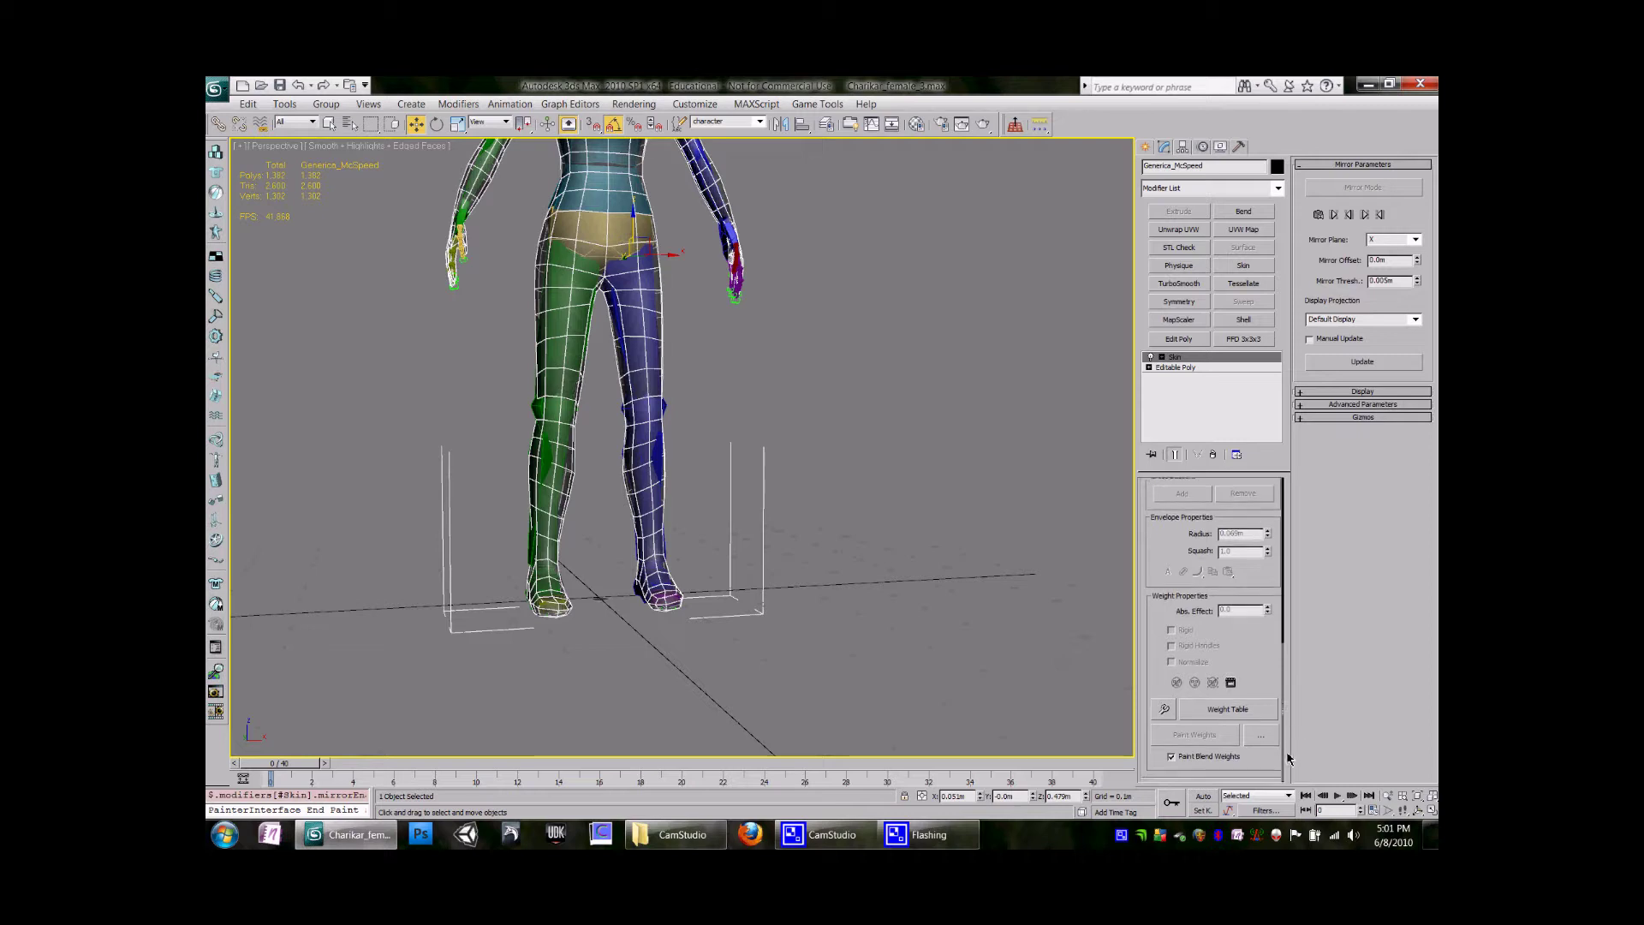
{"action": "left_click", "coordinate": [1165, 711]}
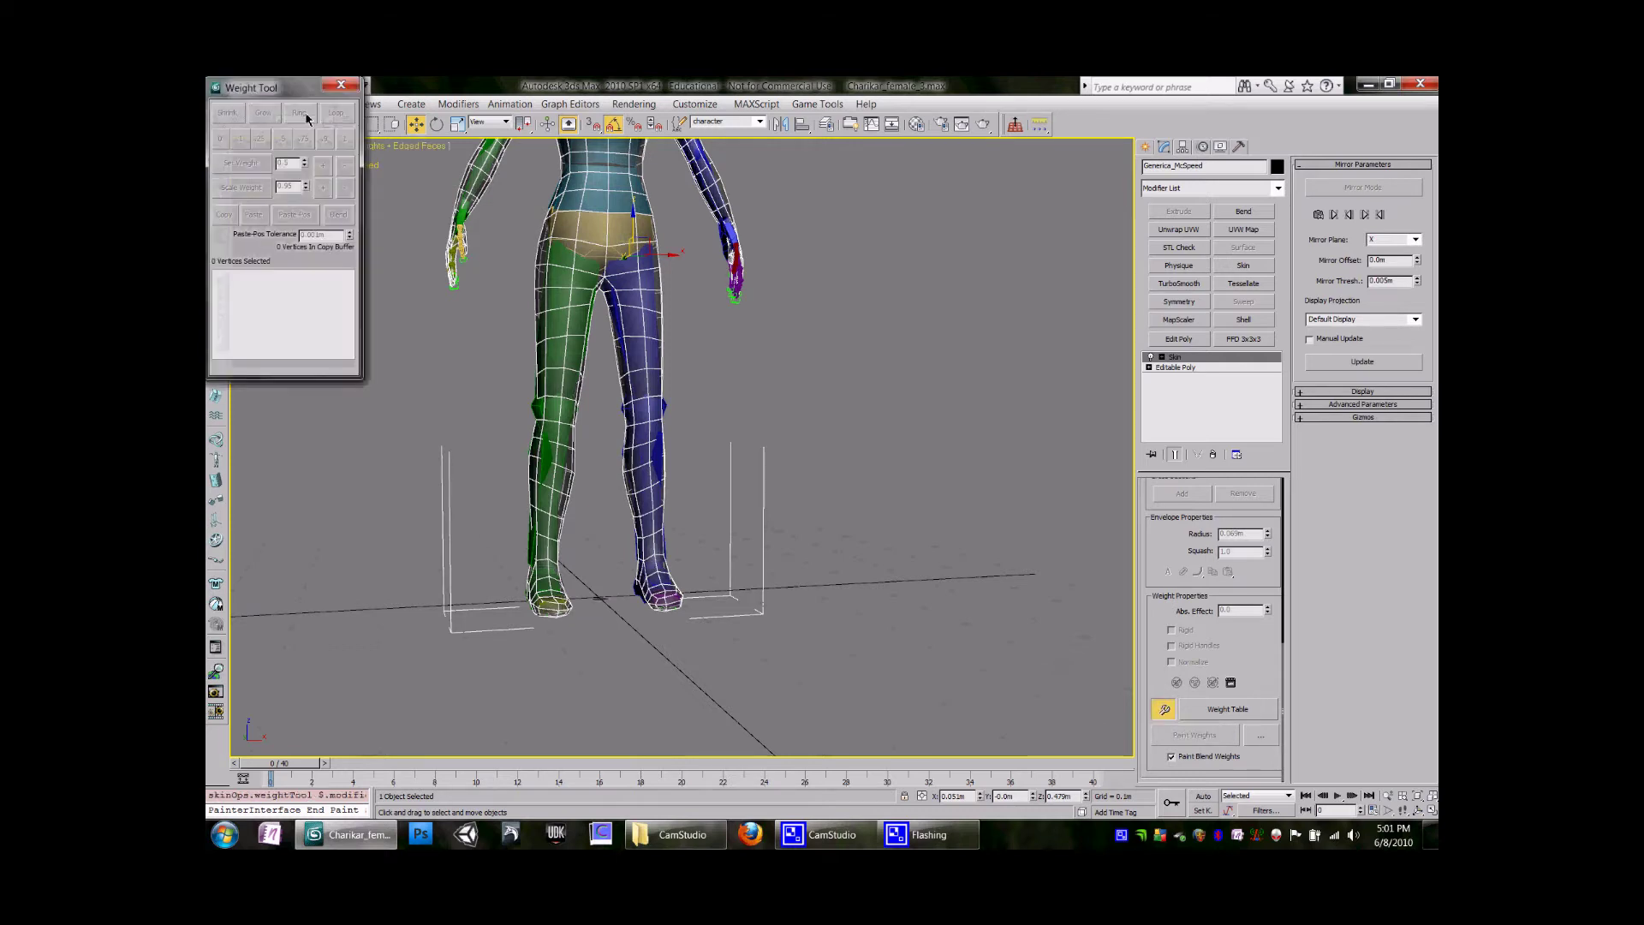
{"action": "left_click_drag", "start_coordinate": [269, 88], "coordinate": [989, 162]}
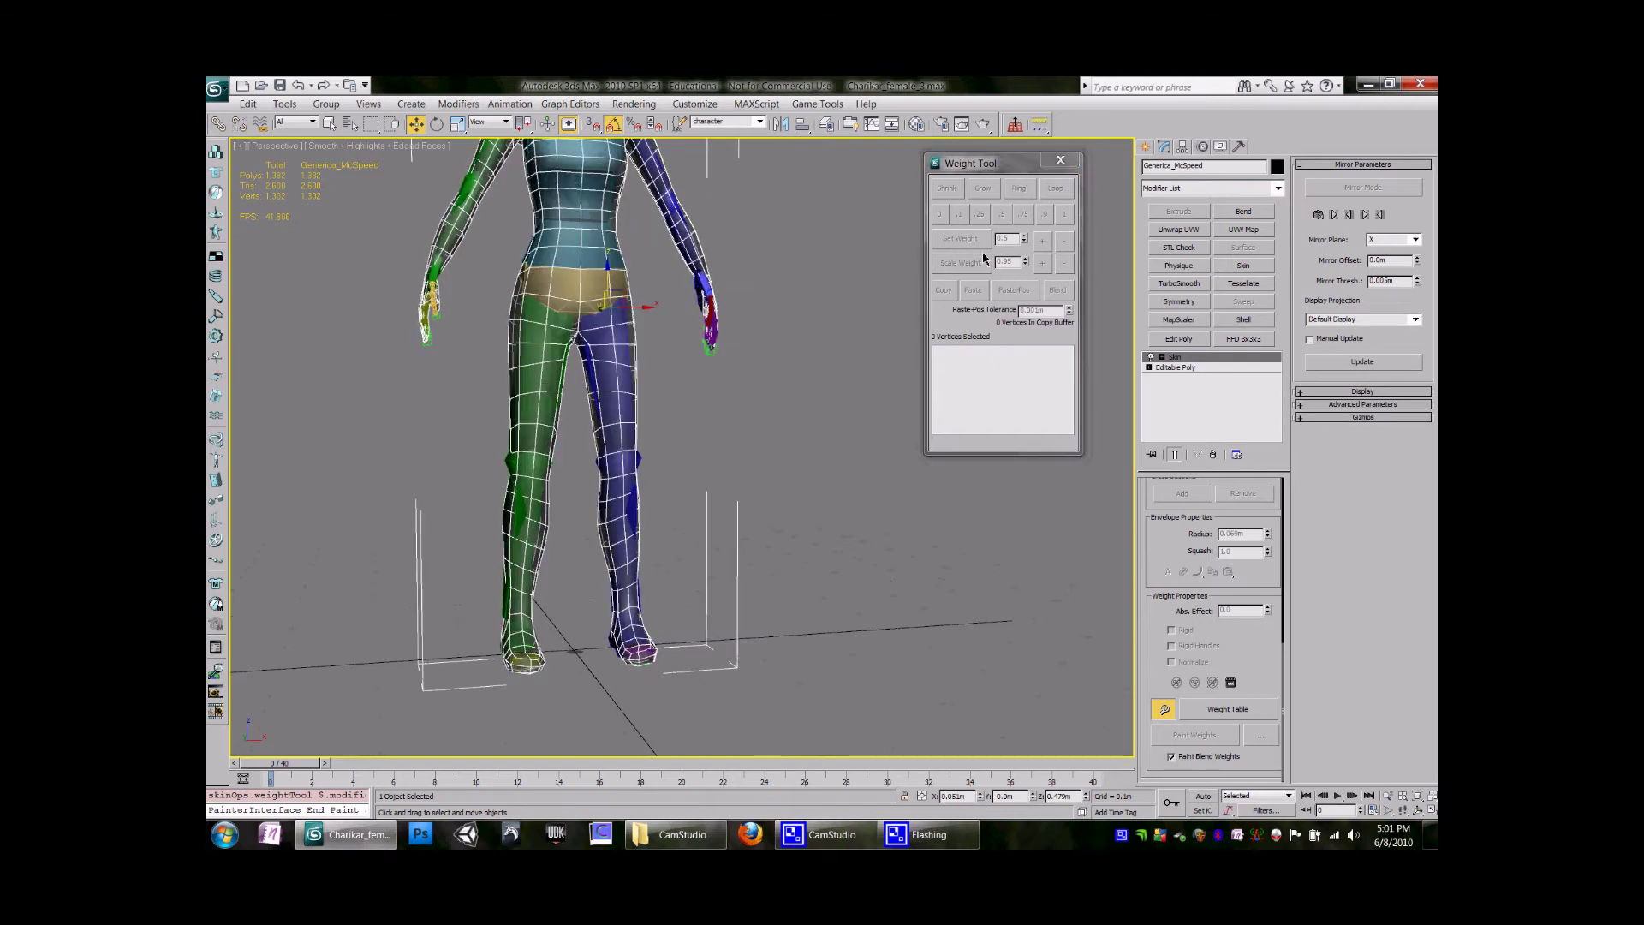
{"action": "middle_click_drag", "start_coordinate": [758, 285], "coordinate": [718, 417]}
{"action": "scroll", "coordinate": [623, 460], "scroll_direction": "up", "scroll_amount": 3}
{"action": "middle_click_drag", "start_coordinate": [623, 462], "coordinate": [657, 511], "text": "alt"}
{"action": "scroll", "coordinate": [629, 485], "scroll_direction": "up", "scroll_amount": 3}
{"action": "scroll", "coordinate": [657, 515], "scroll_direction": "down", "scroll_amount": 3}
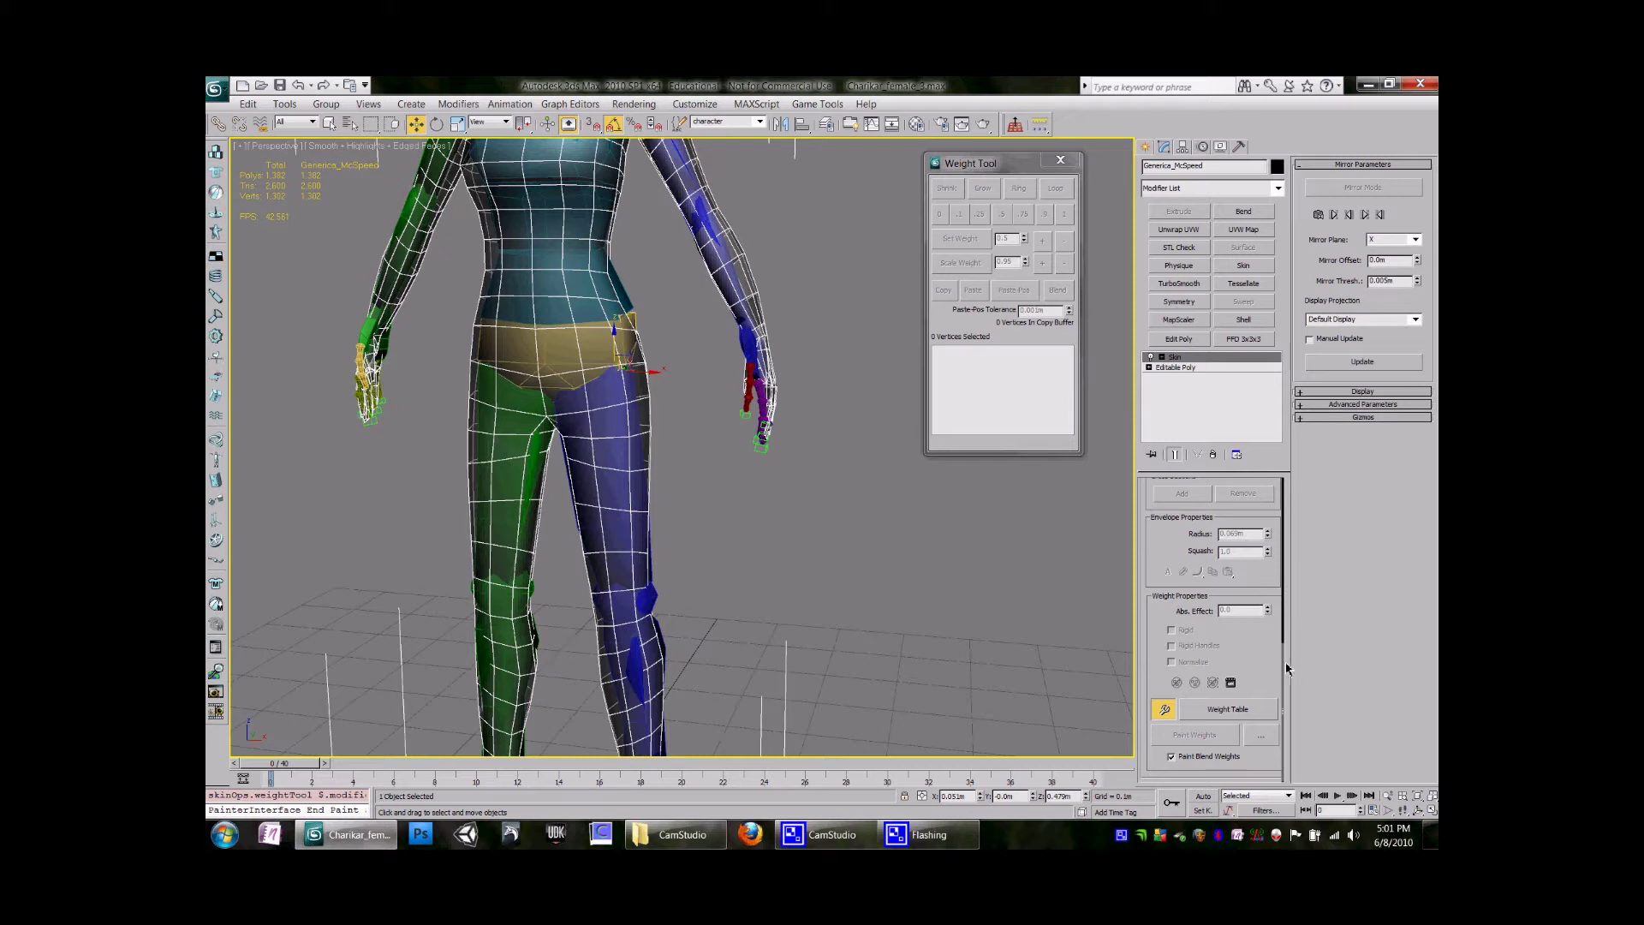
{"action": "scroll", "coordinate": [1291, 606], "scroll_direction": "up", "scroll_amount": 10}
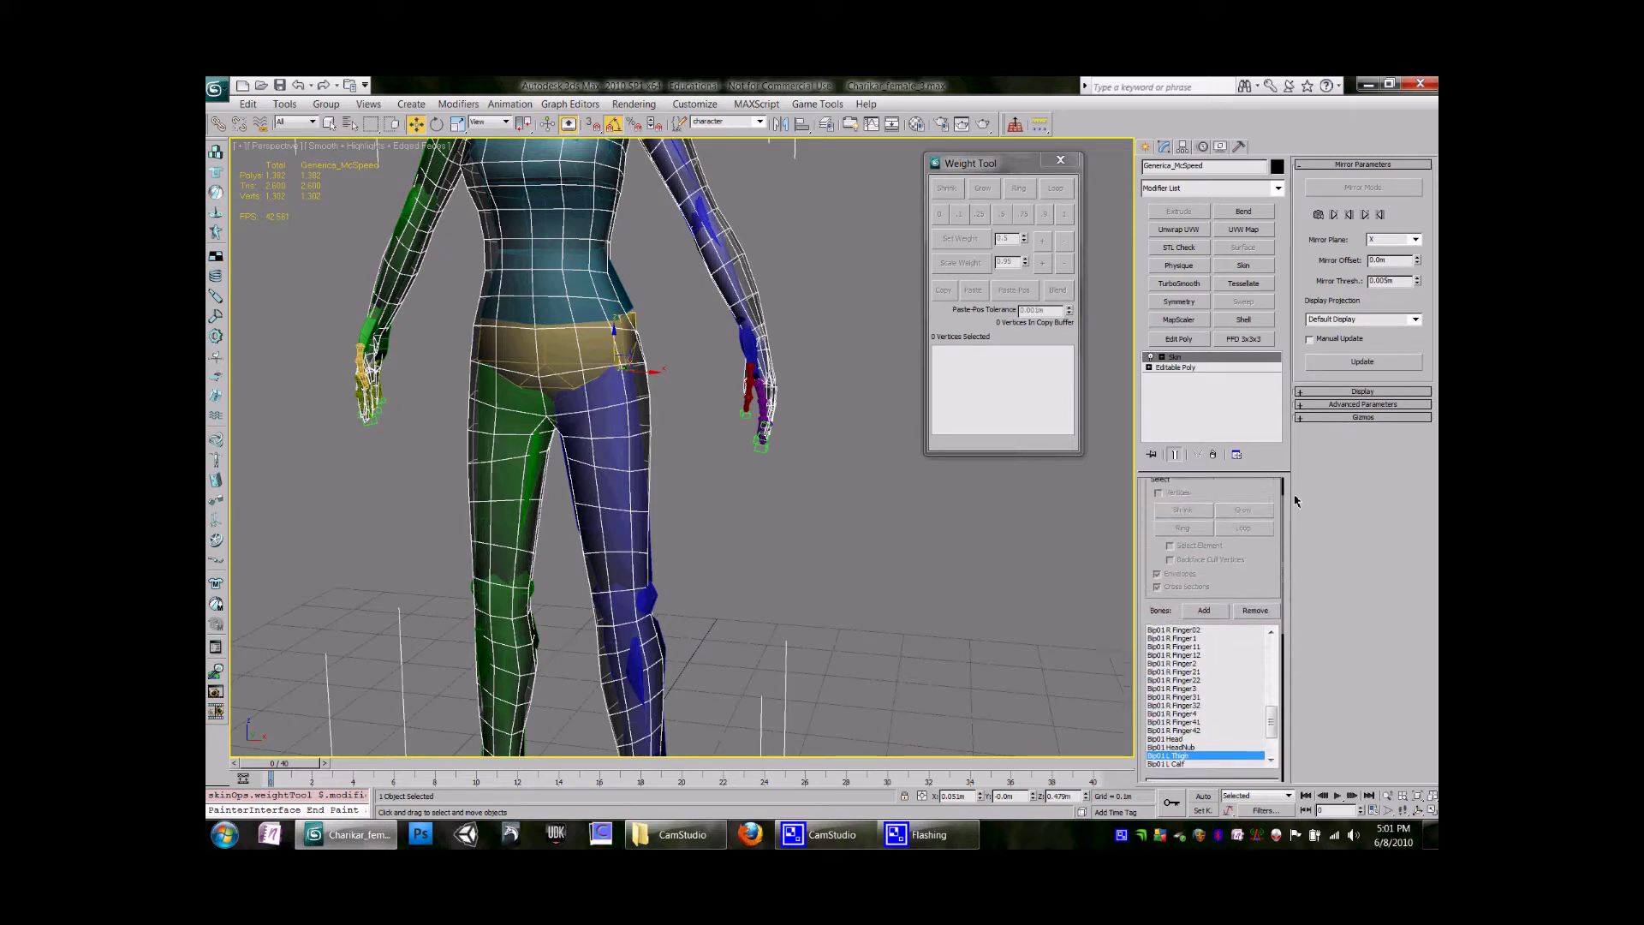
{"action": "left_click", "coordinate": [1059, 159]}
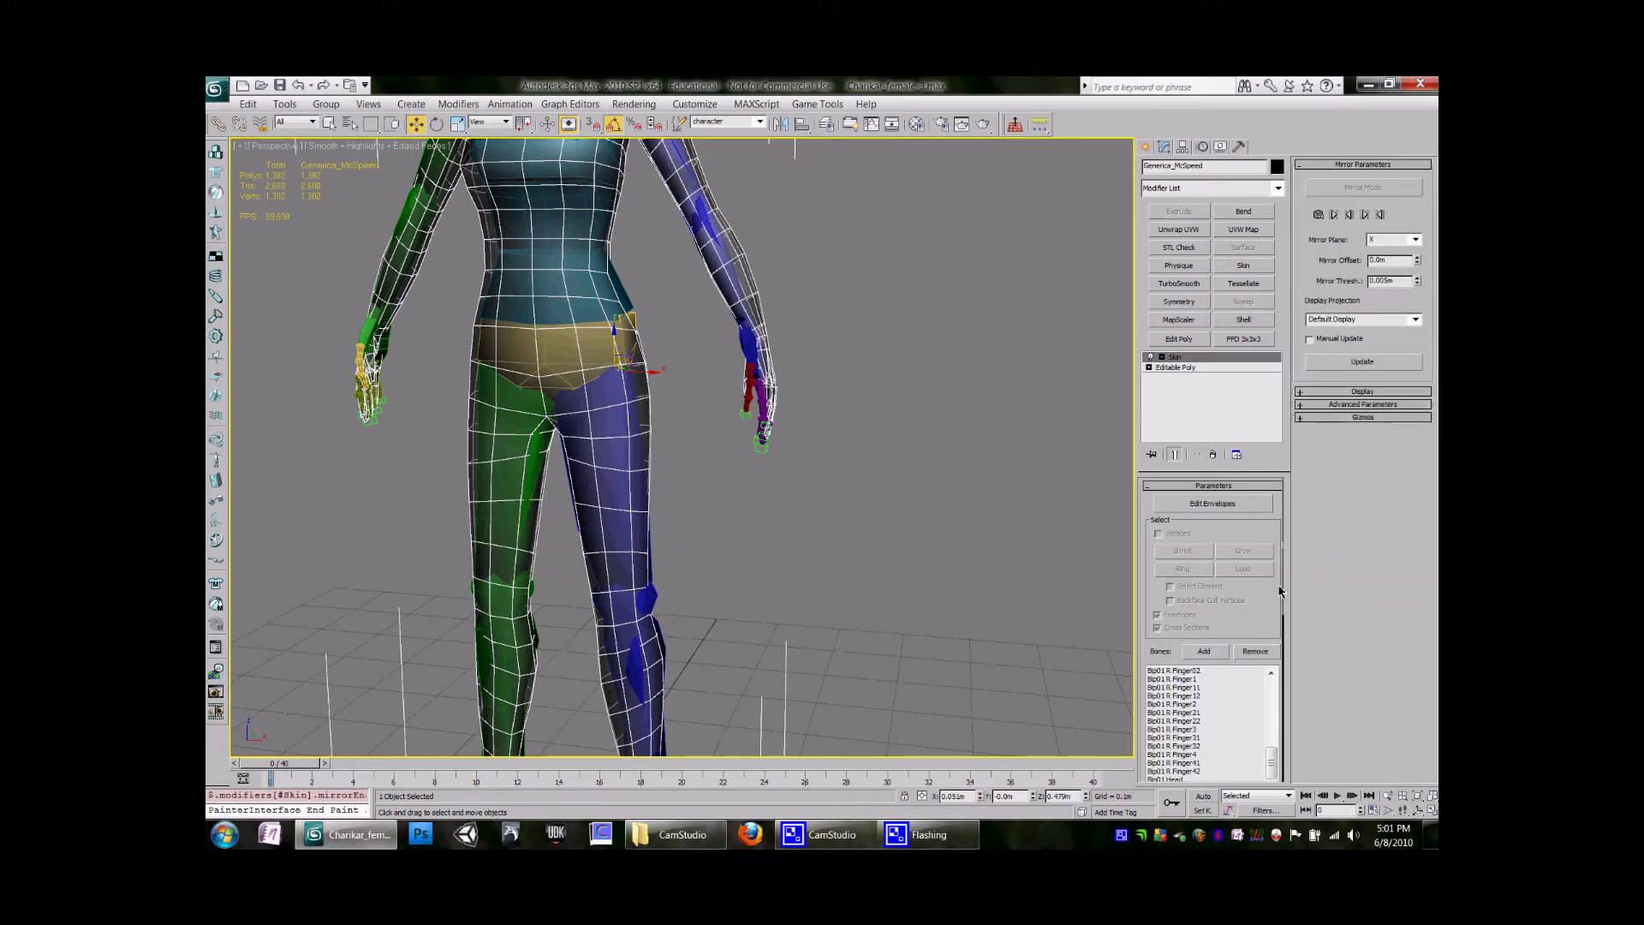
{"action": "left_click", "coordinate": [1189, 703]}
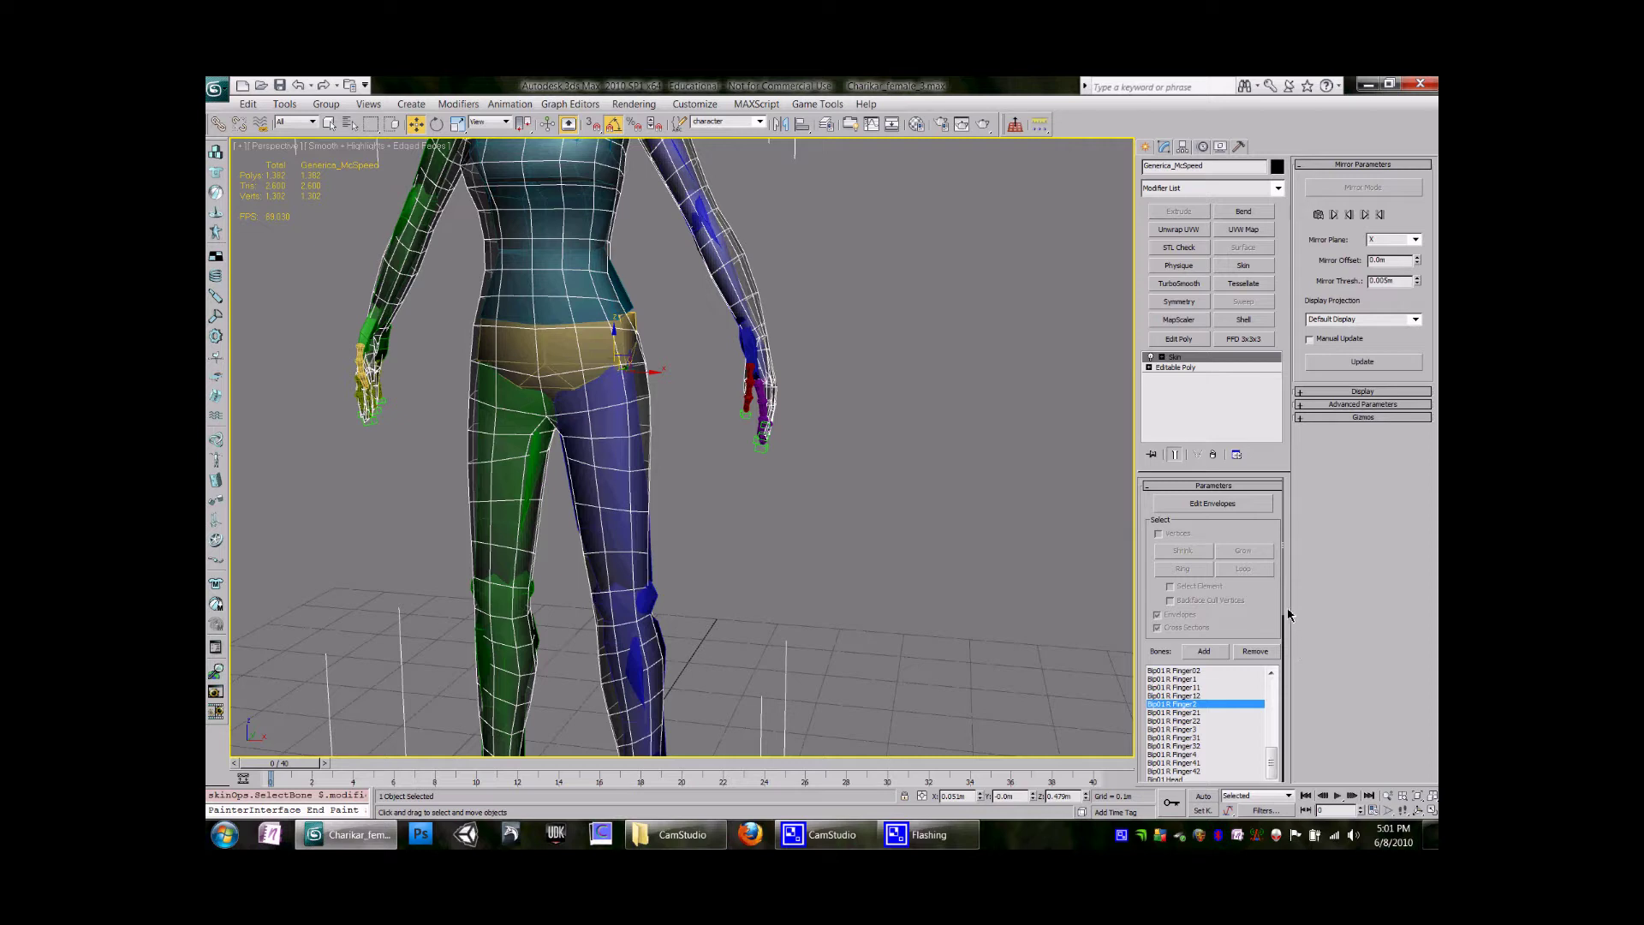
{"action": "mouse_move", "coordinate": [1283, 615]}
{"action": "left_mouse_down"}
{"action": "mouse_move", "coordinate": [1288, 794]}
{"action": "mouse_move", "coordinate": [1305, 605]}
{"action": "left_mouse_up"}
{"action": "left_click", "coordinate": [1194, 687]}
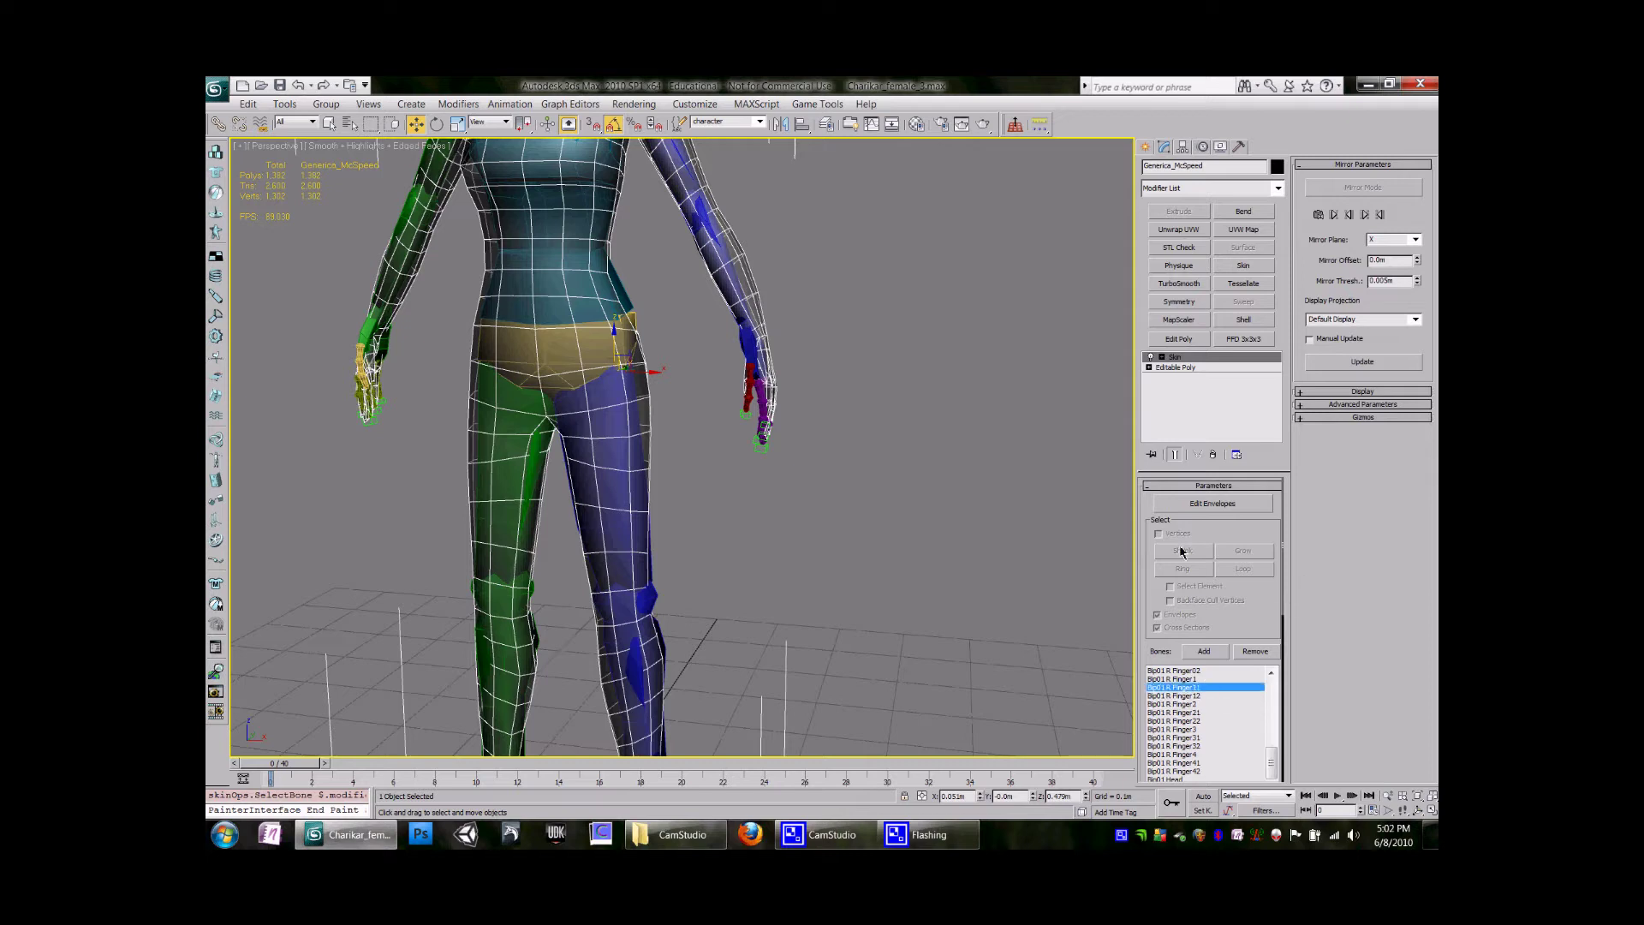
{"action": "left_click", "coordinate": [611, 452]}
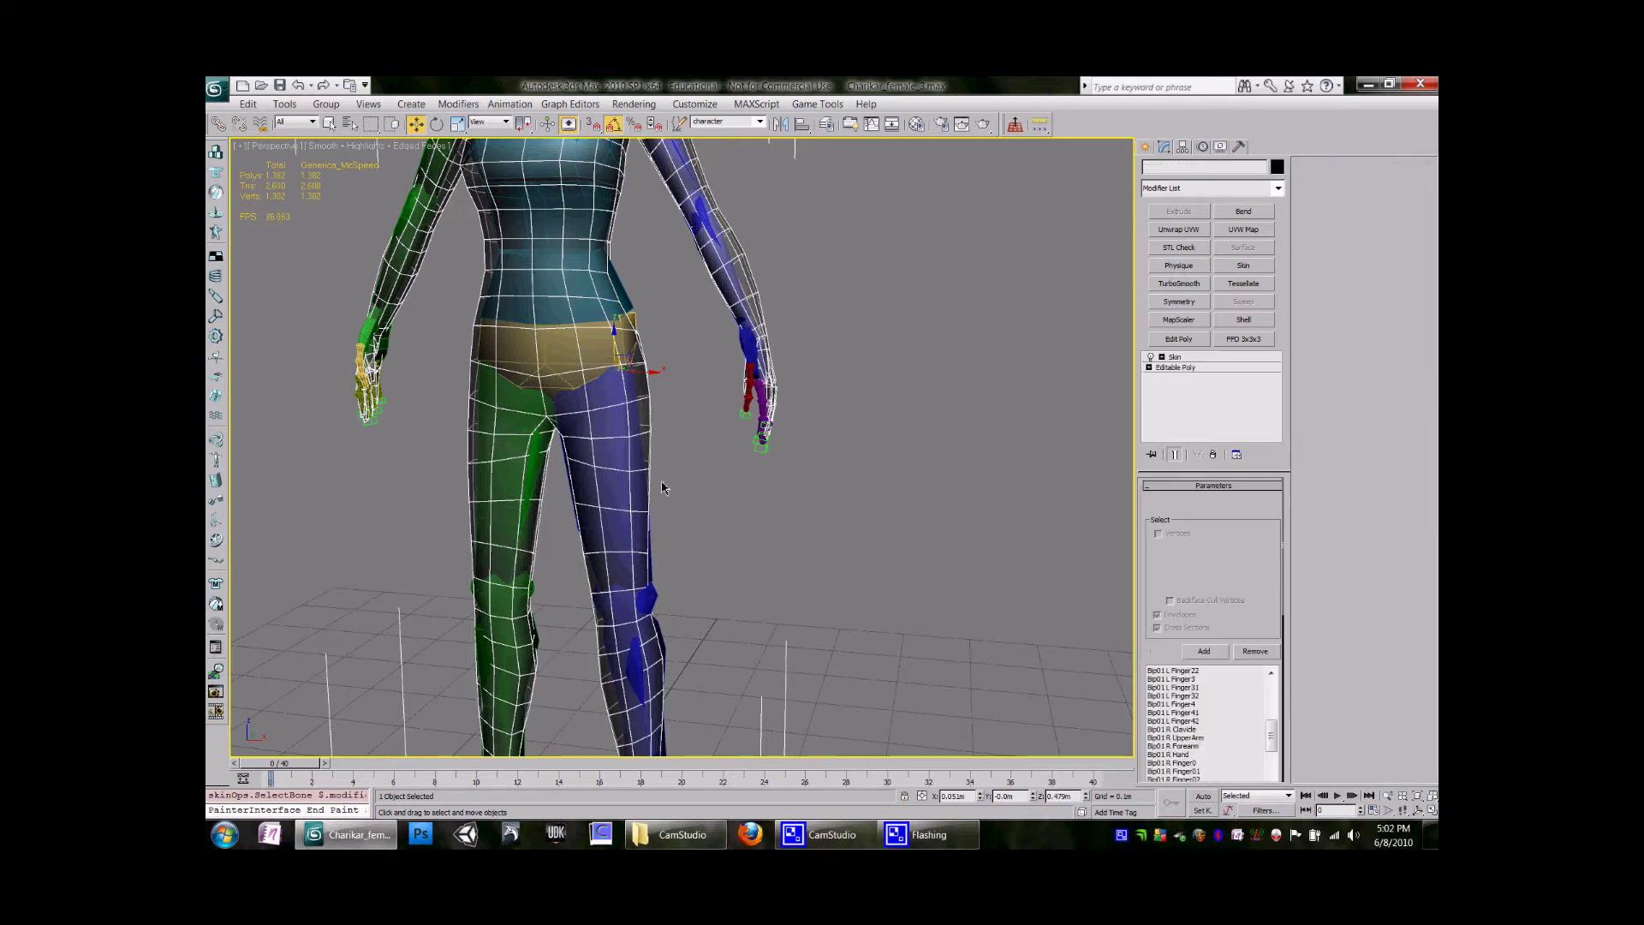
Turn on envelope editing with vertex selection enabled, and select a single vertex on the character's left thigh.
{"action": "left_click", "coordinate": [1202, 503]}
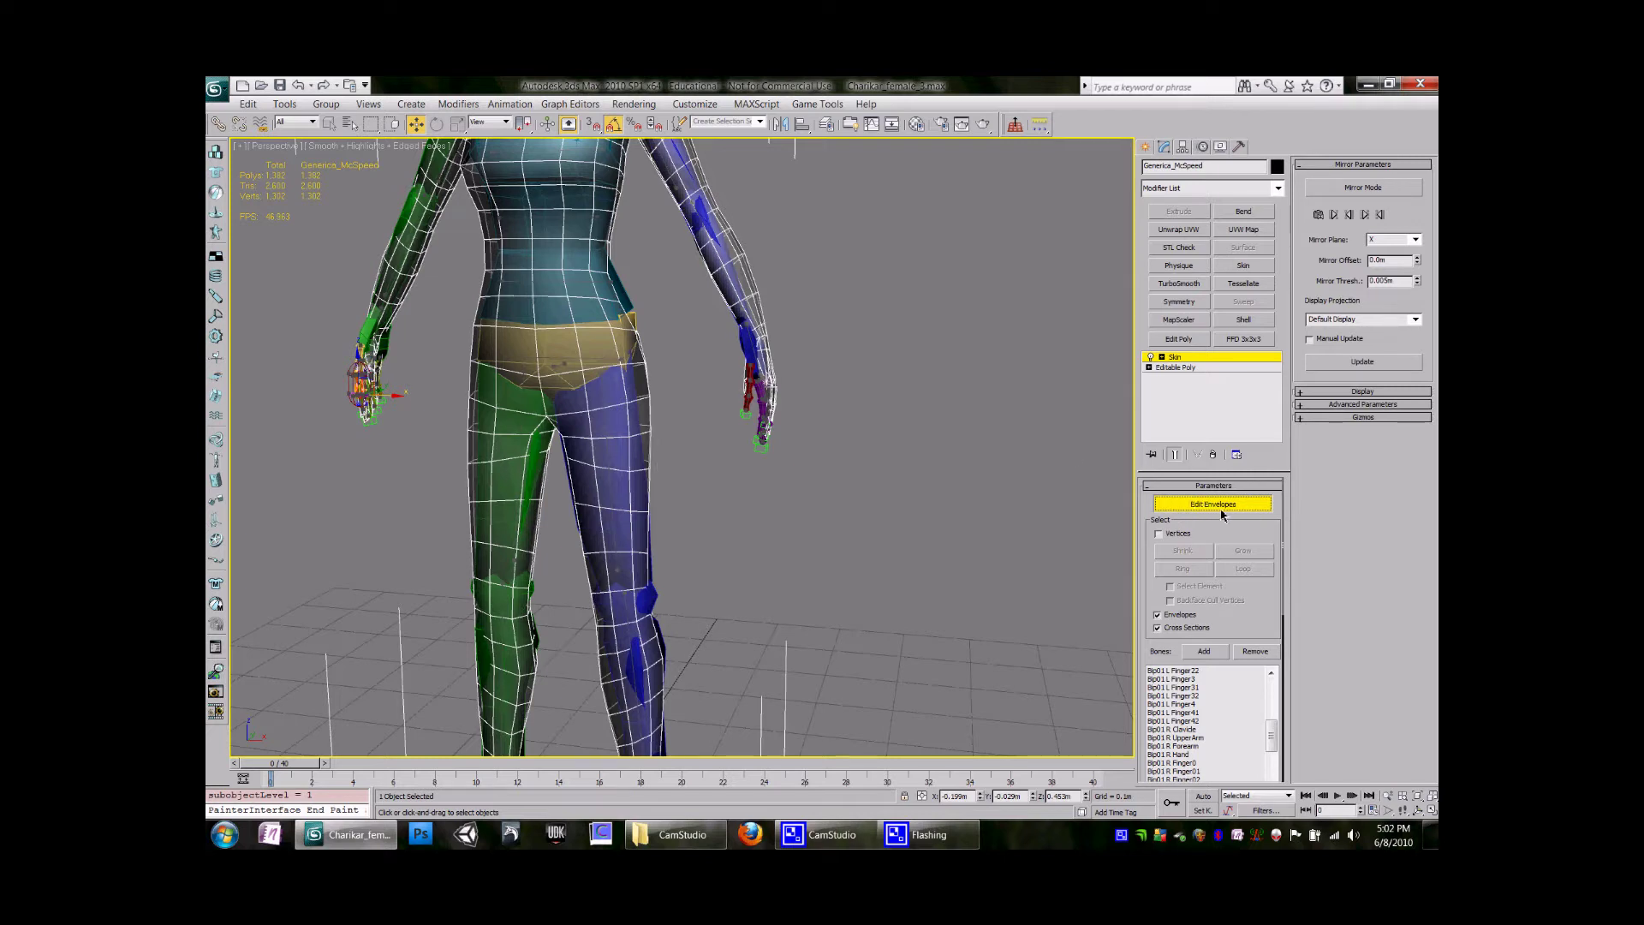
{"action": "left_click", "coordinate": [1159, 533]}
{"action": "middle_click_drag", "start_coordinate": [638, 561], "coordinate": [636, 517]}
{"action": "scroll", "coordinate": [633, 475], "scroll_direction": "up", "scroll_amount": 3}
{"action": "scroll", "coordinate": [634, 475], "scroll_direction": "up", "scroll_amount": 3}
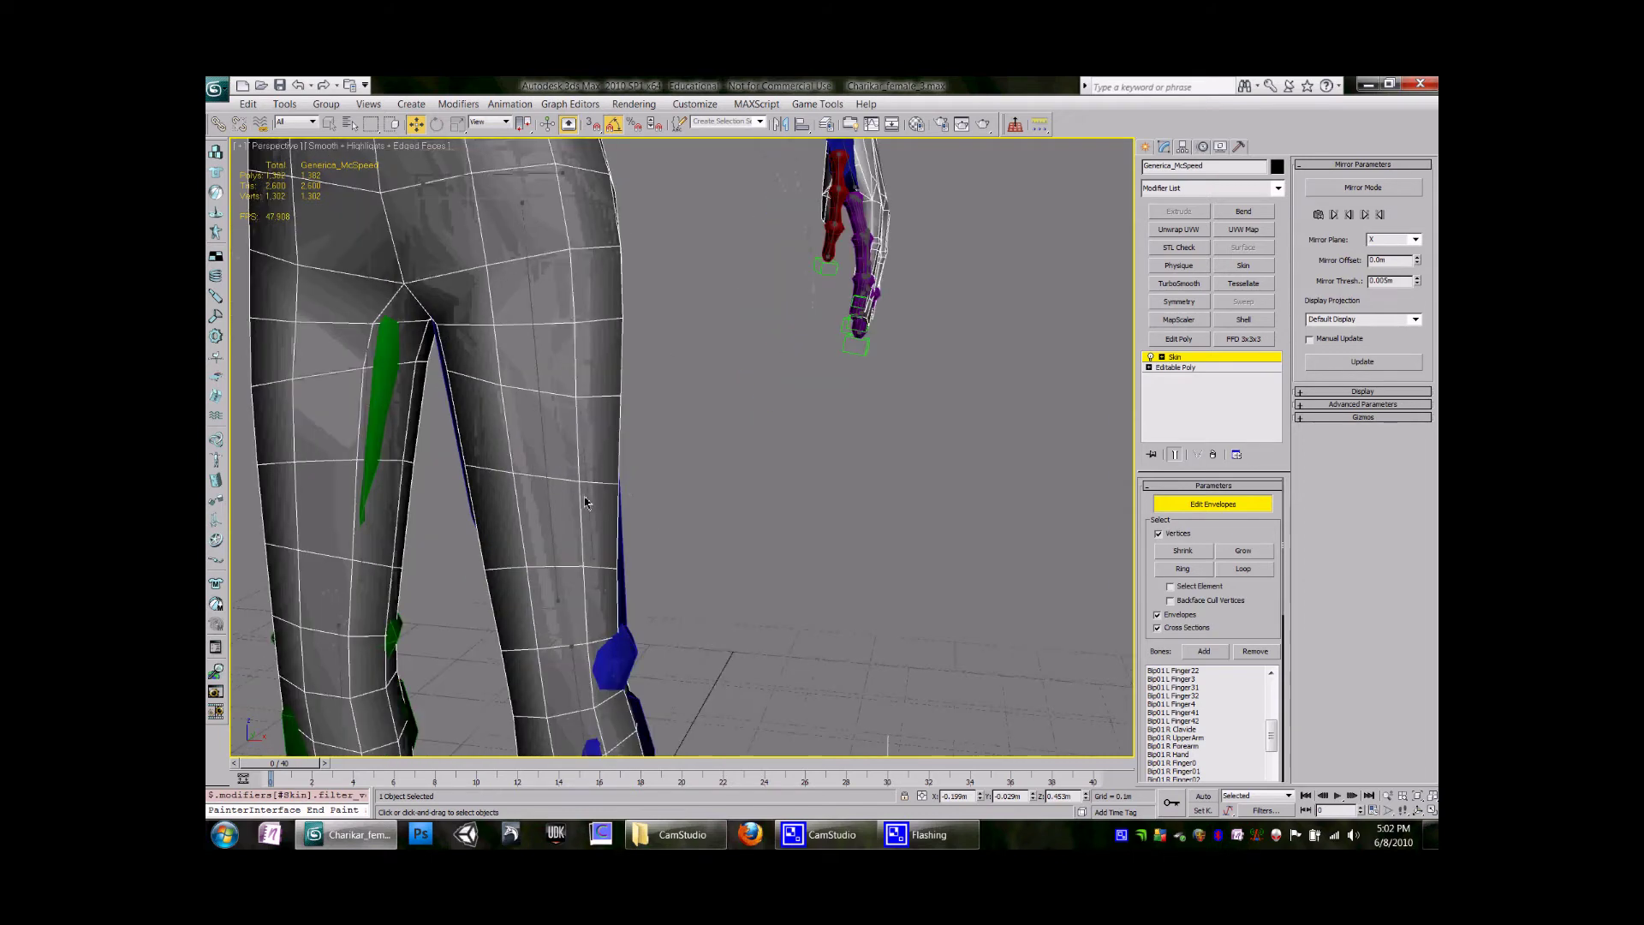
{"action": "left_click", "coordinate": [613, 479]}
{"action": "mouse_move", "coordinate": [613, 480]}
{"action": "middle_mouse_down", "text": "alt"}
{"action": "mouse_move", "coordinate": [599, 503]}
{"action": "mouse_move", "coordinate": [729, 426]}
{"action": "middle_mouse_up", "text": "alt"}
{"action": "scroll", "coordinate": [729, 430], "scroll_direction": "up", "scroll_amount": 10}
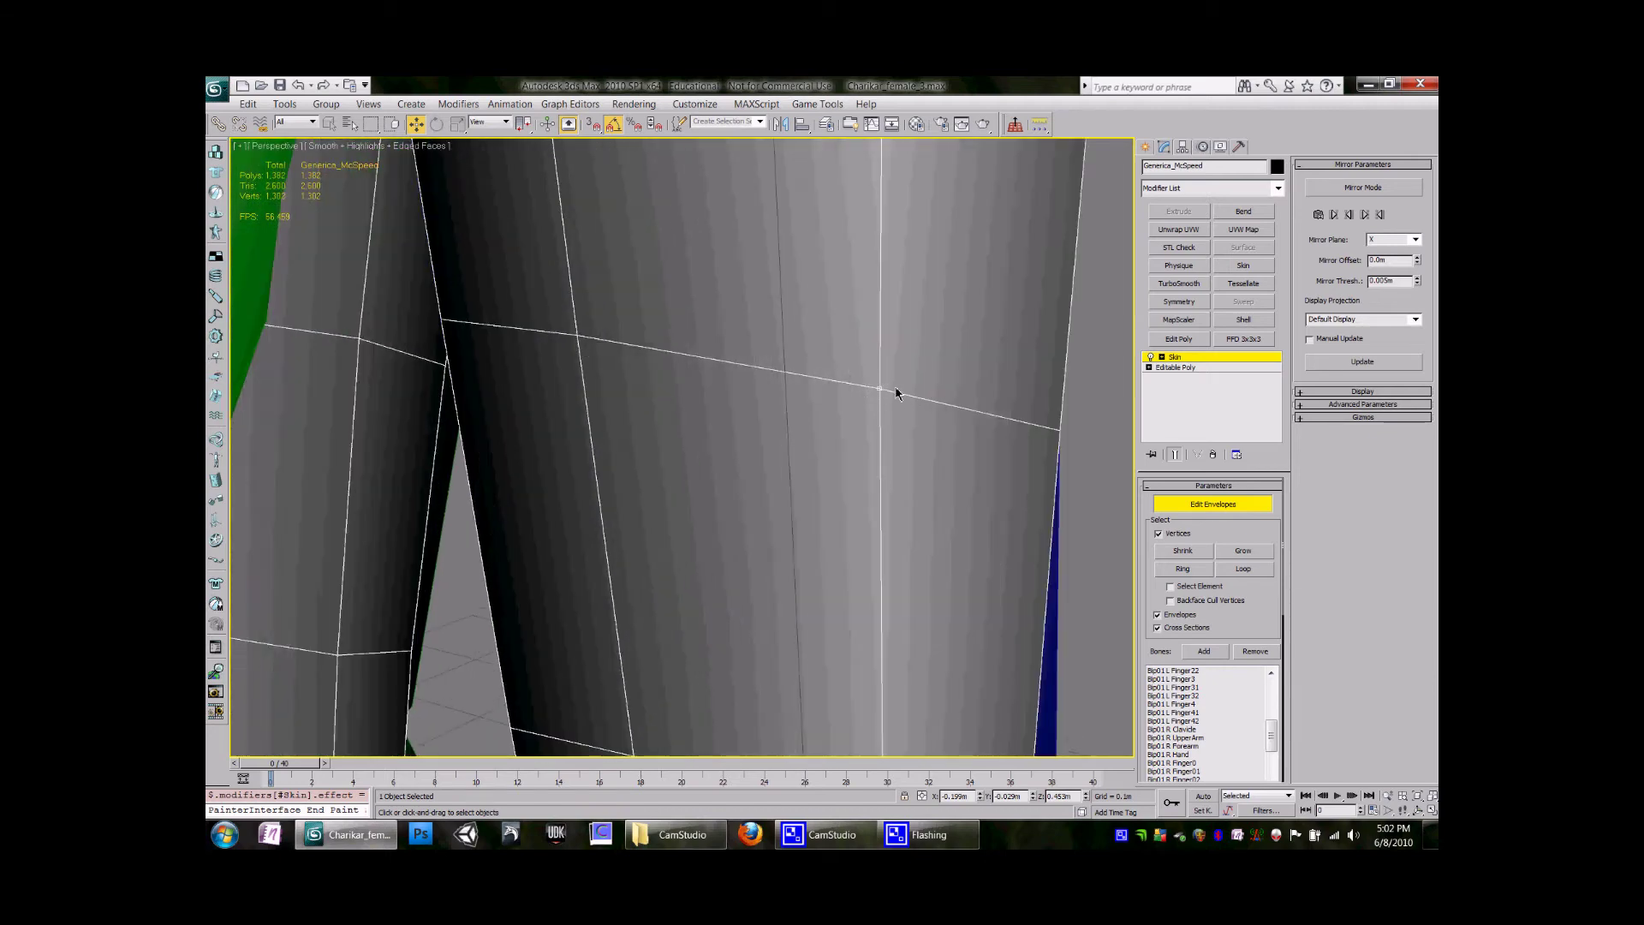
{"action": "scroll", "coordinate": [583, 343], "scroll_direction": "down", "scroll_amount": 10}
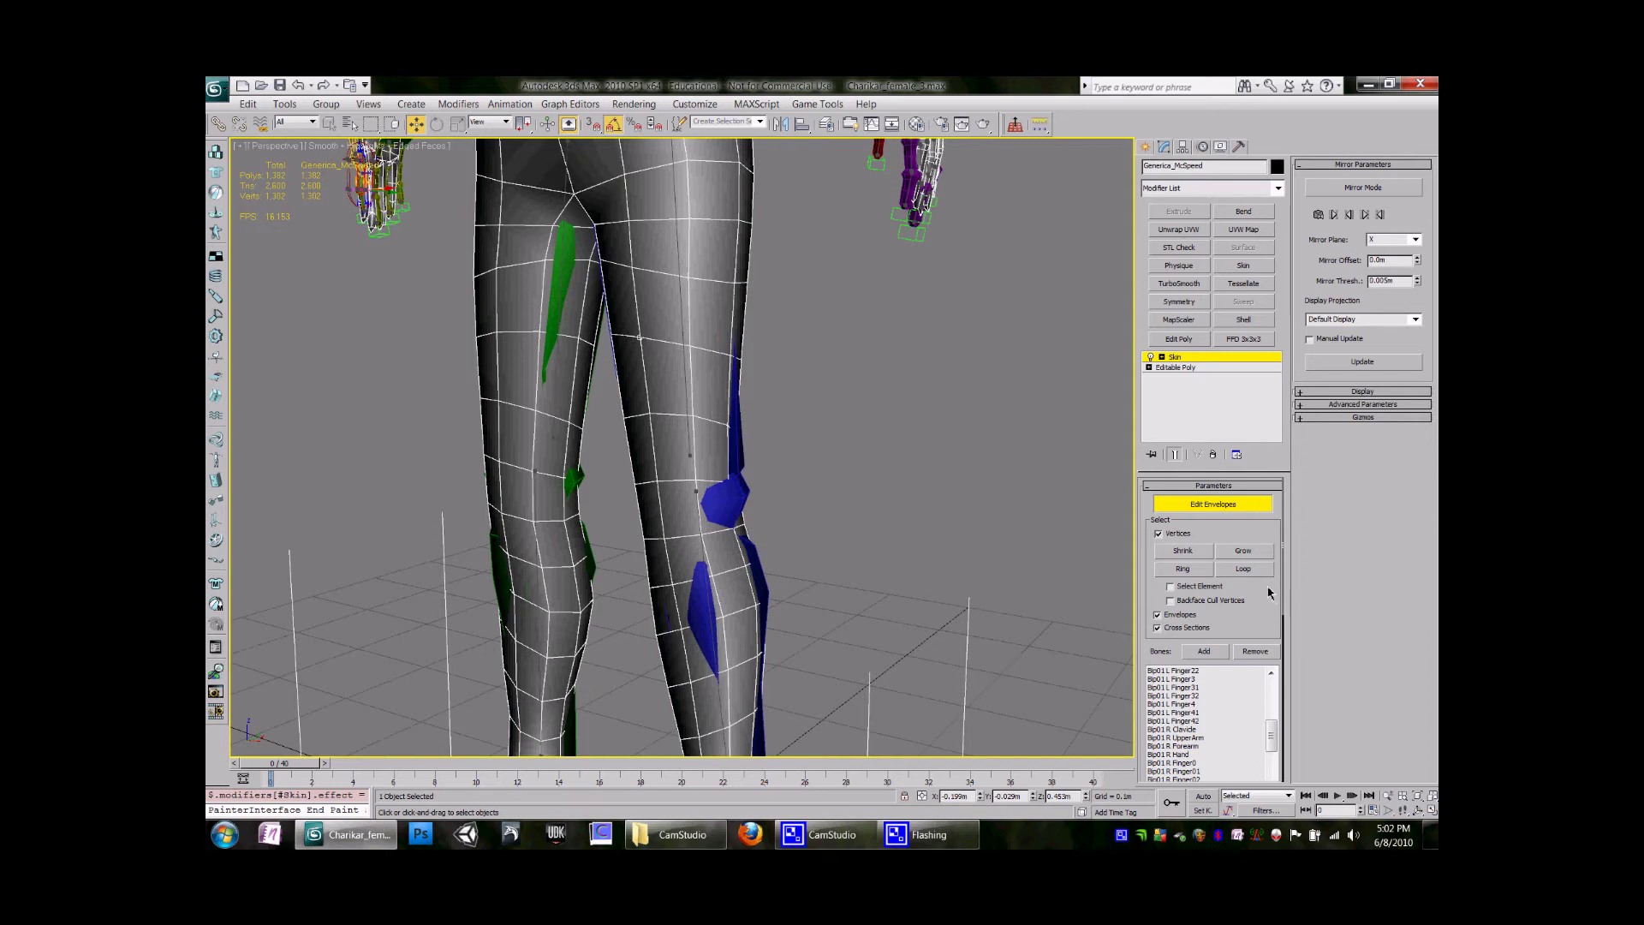
Open the Weight Tool, turn on see-through display for the mesh, and make Bip01 L Thigh the active bone.
{"action": "left_click_drag", "start_coordinate": [1283, 591], "coordinate": [1297, 776]}
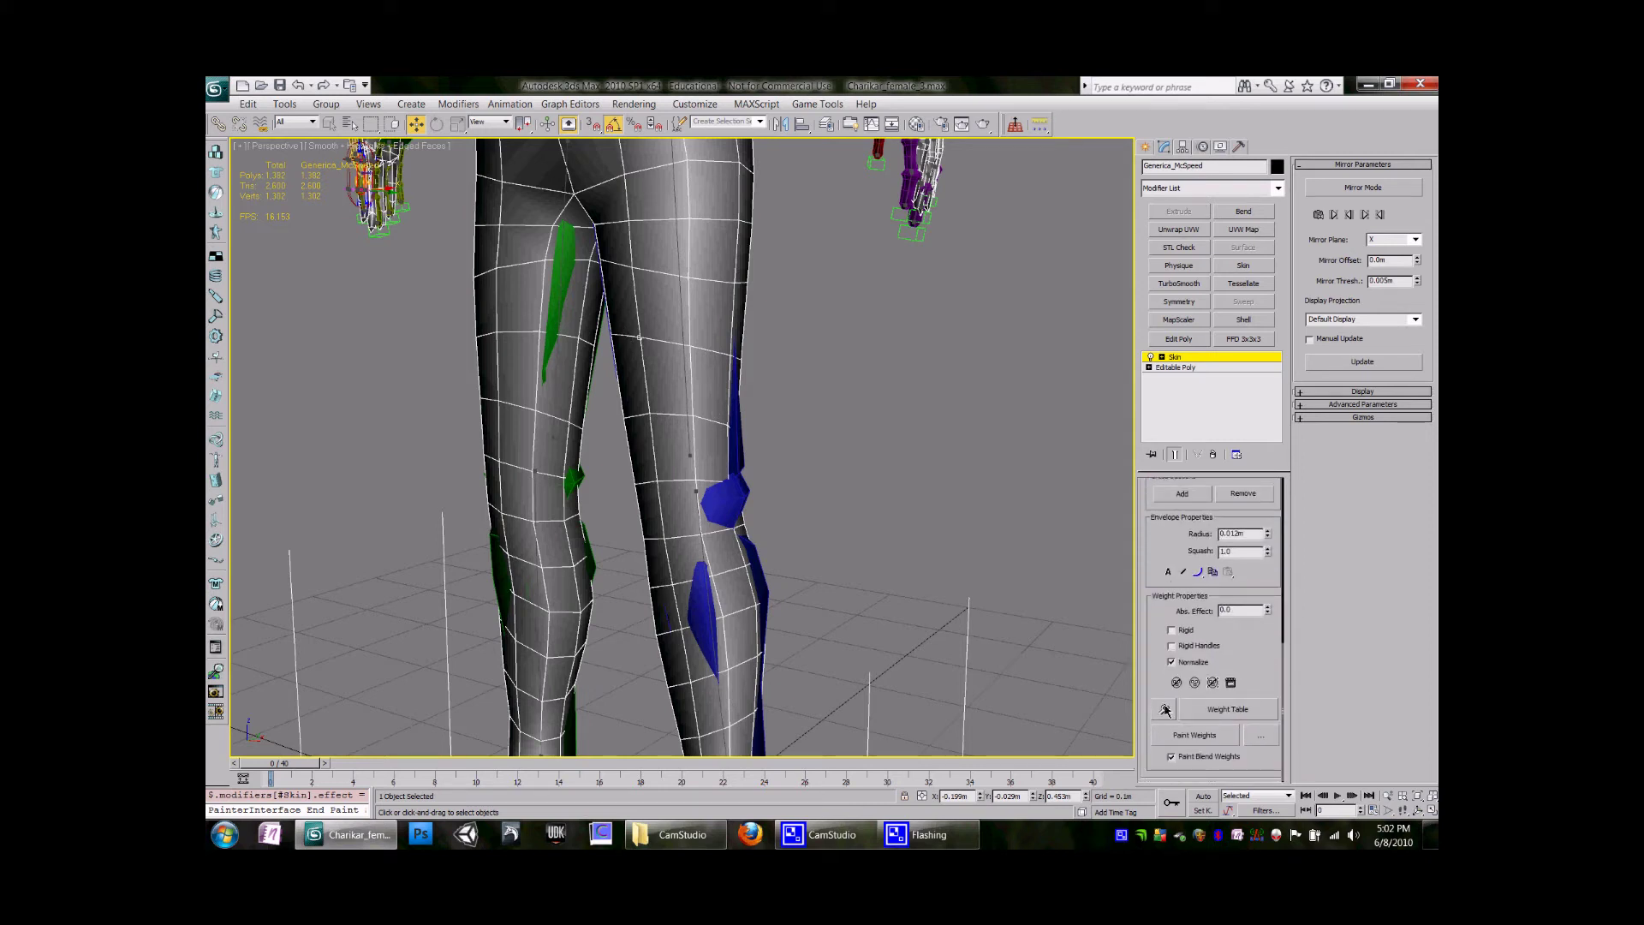
{"action": "left_click", "coordinate": [1164, 709]}
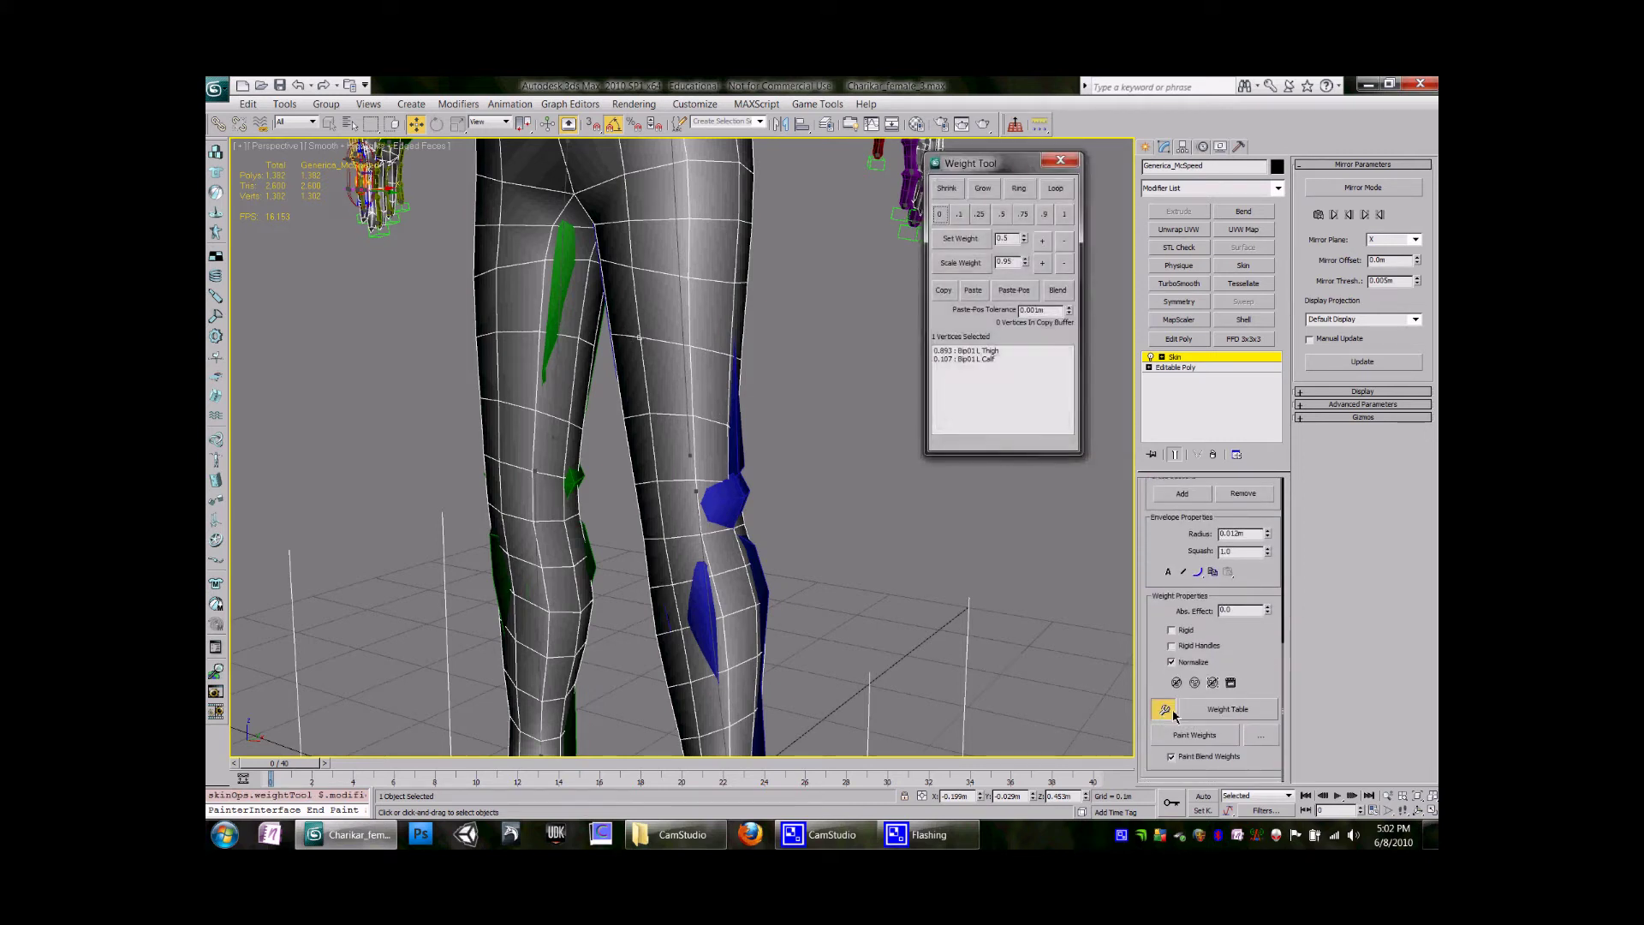
{"action": "middle_click_drag", "start_coordinate": [741, 326], "coordinate": [685, 477]}
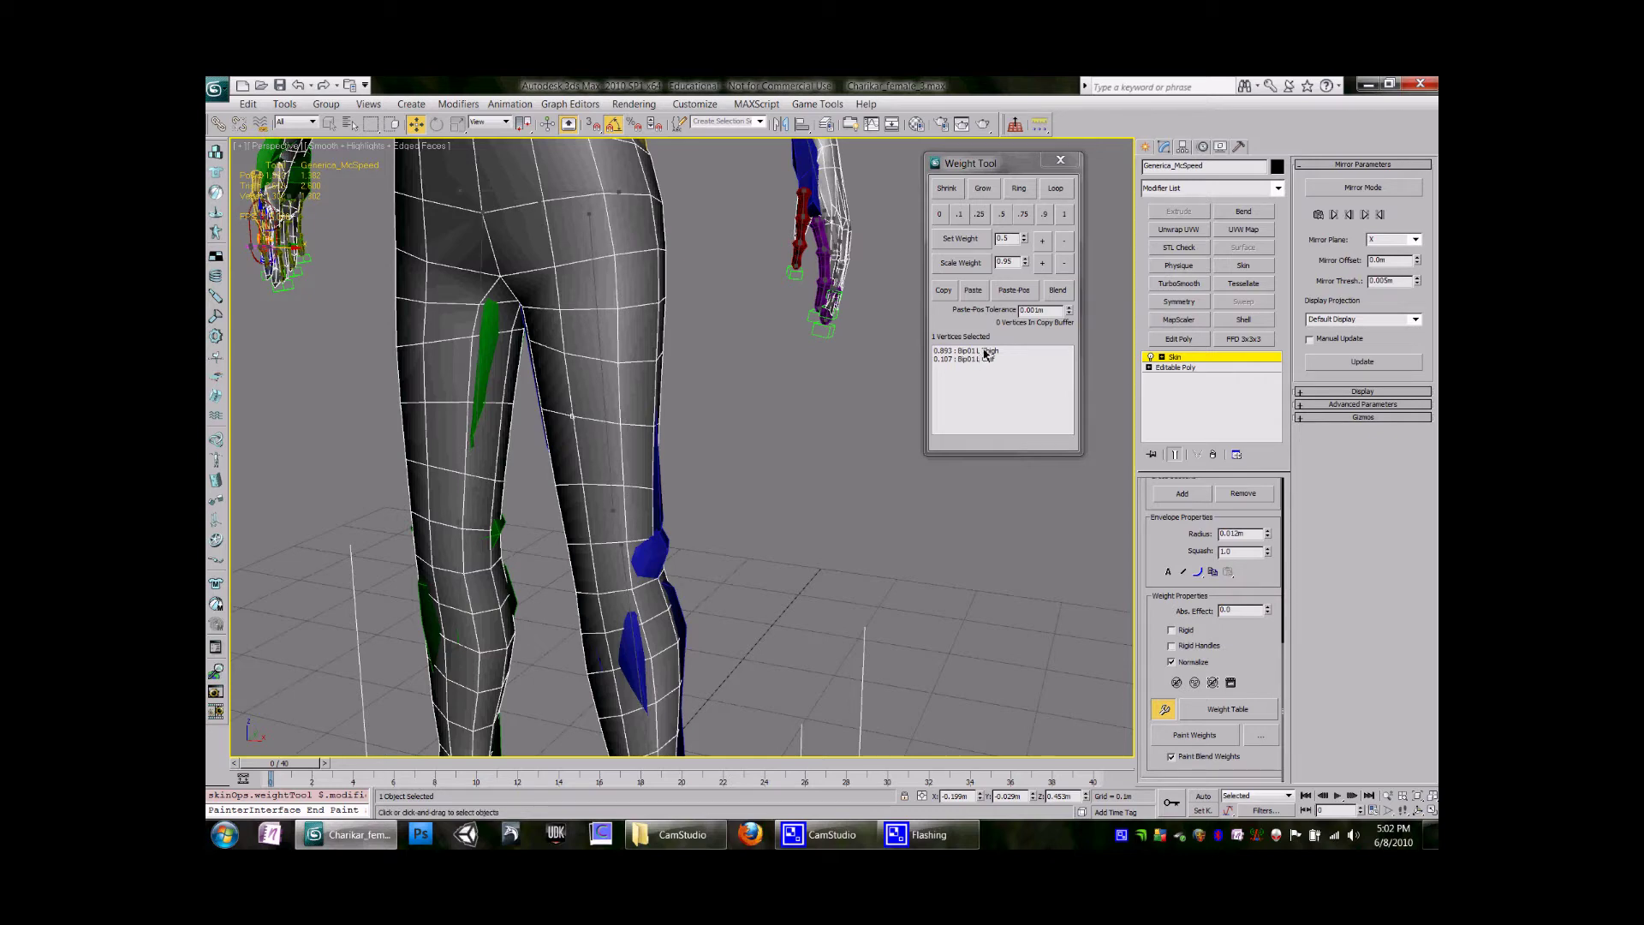
{"action": "key", "text": "alt+x"}
{"action": "middle_click_drag", "start_coordinate": [696, 454], "coordinate": [668, 482]}
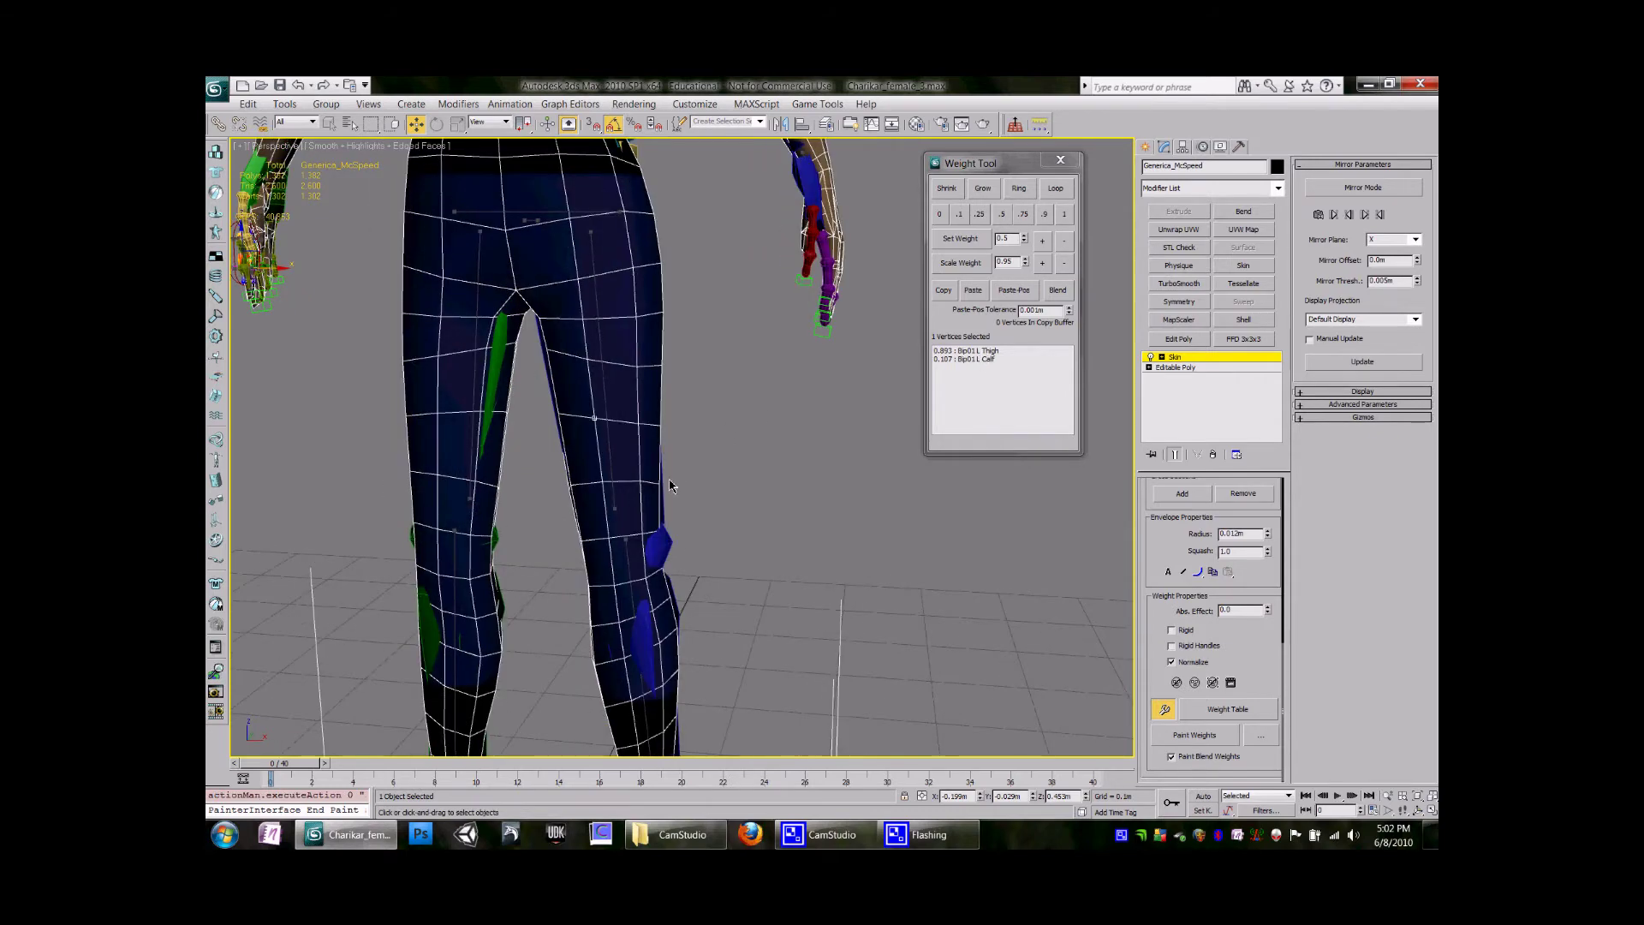
{"action": "left_click", "coordinate": [965, 351]}
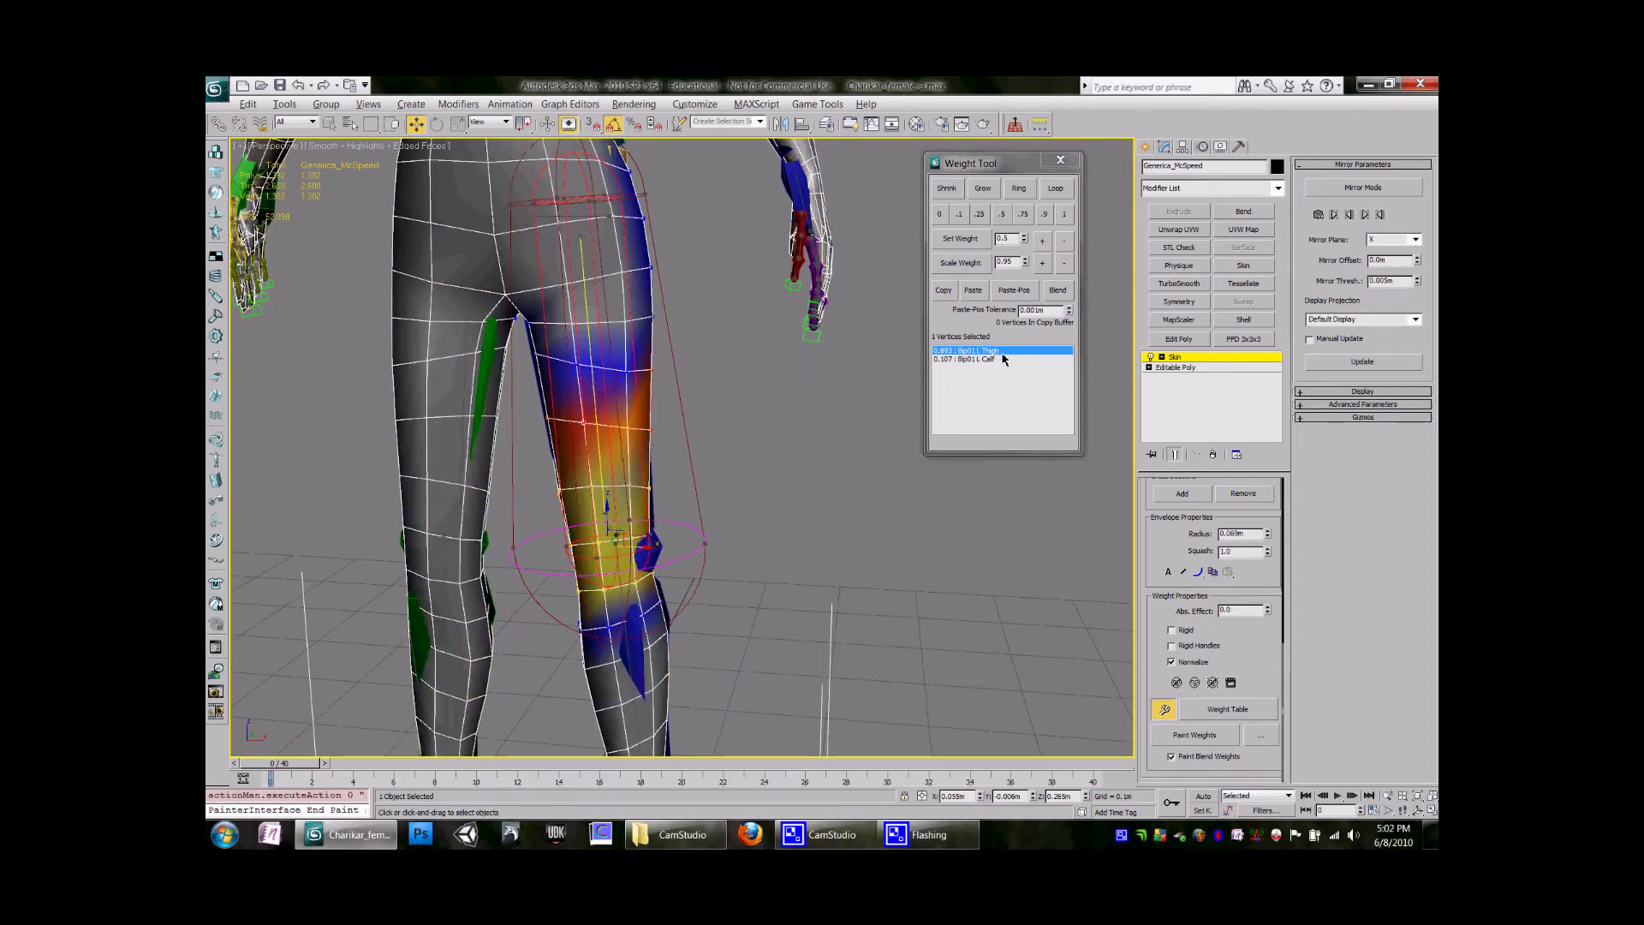
{"action": "middle_click_drag", "start_coordinate": [674, 558], "coordinate": [506, 399]}
{"action": "left_click", "coordinate": [571, 416]}
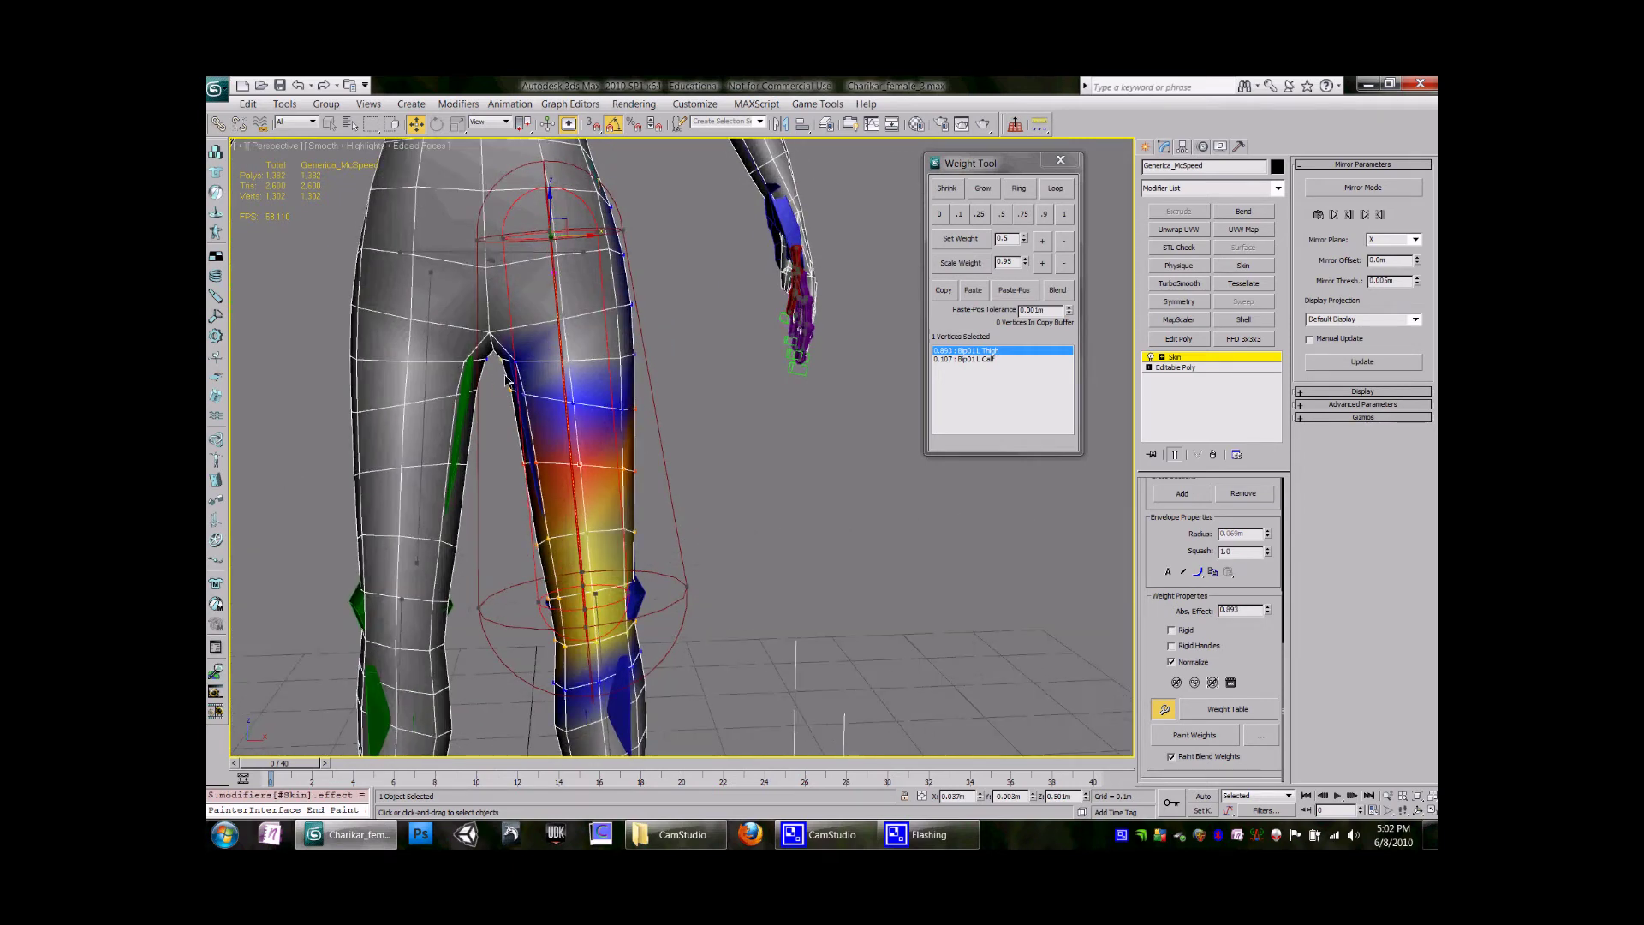
Select the left thigh's vertices from just below the crotch to above the knee and set their Bip01 L Thigh weight to 1.
{"action": "left_click_drag", "start_coordinate": [496, 356], "coordinate": [747, 615]}
{"action": "mouse_move", "coordinate": [690, 515]}
{"action": "middle_mouse_down", "text": "alt"}
{"action": "mouse_move", "coordinate": [469, 510]}
{"action": "mouse_move", "coordinate": [685, 517]}
{"action": "middle_mouse_up", "text": "alt"}
{"action": "left_click_drag", "start_coordinate": [1284, 718], "coordinate": [1298, 517]}
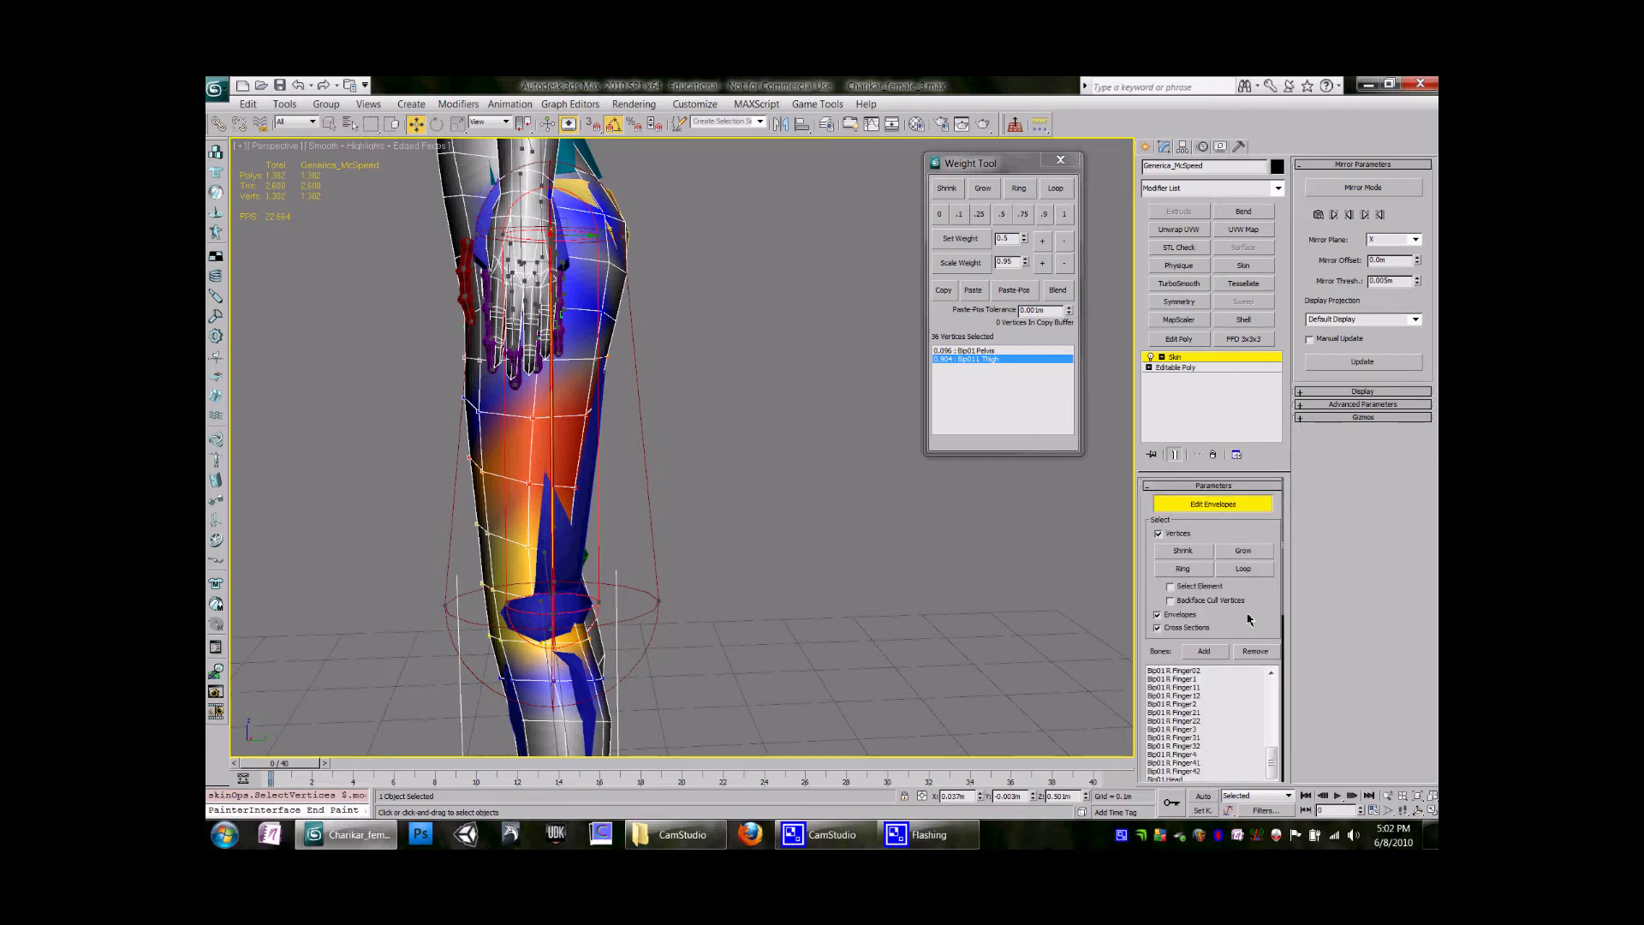
{"action": "middle_click_drag", "start_coordinate": [750, 532], "coordinate": [717, 484], "text": "alt"}
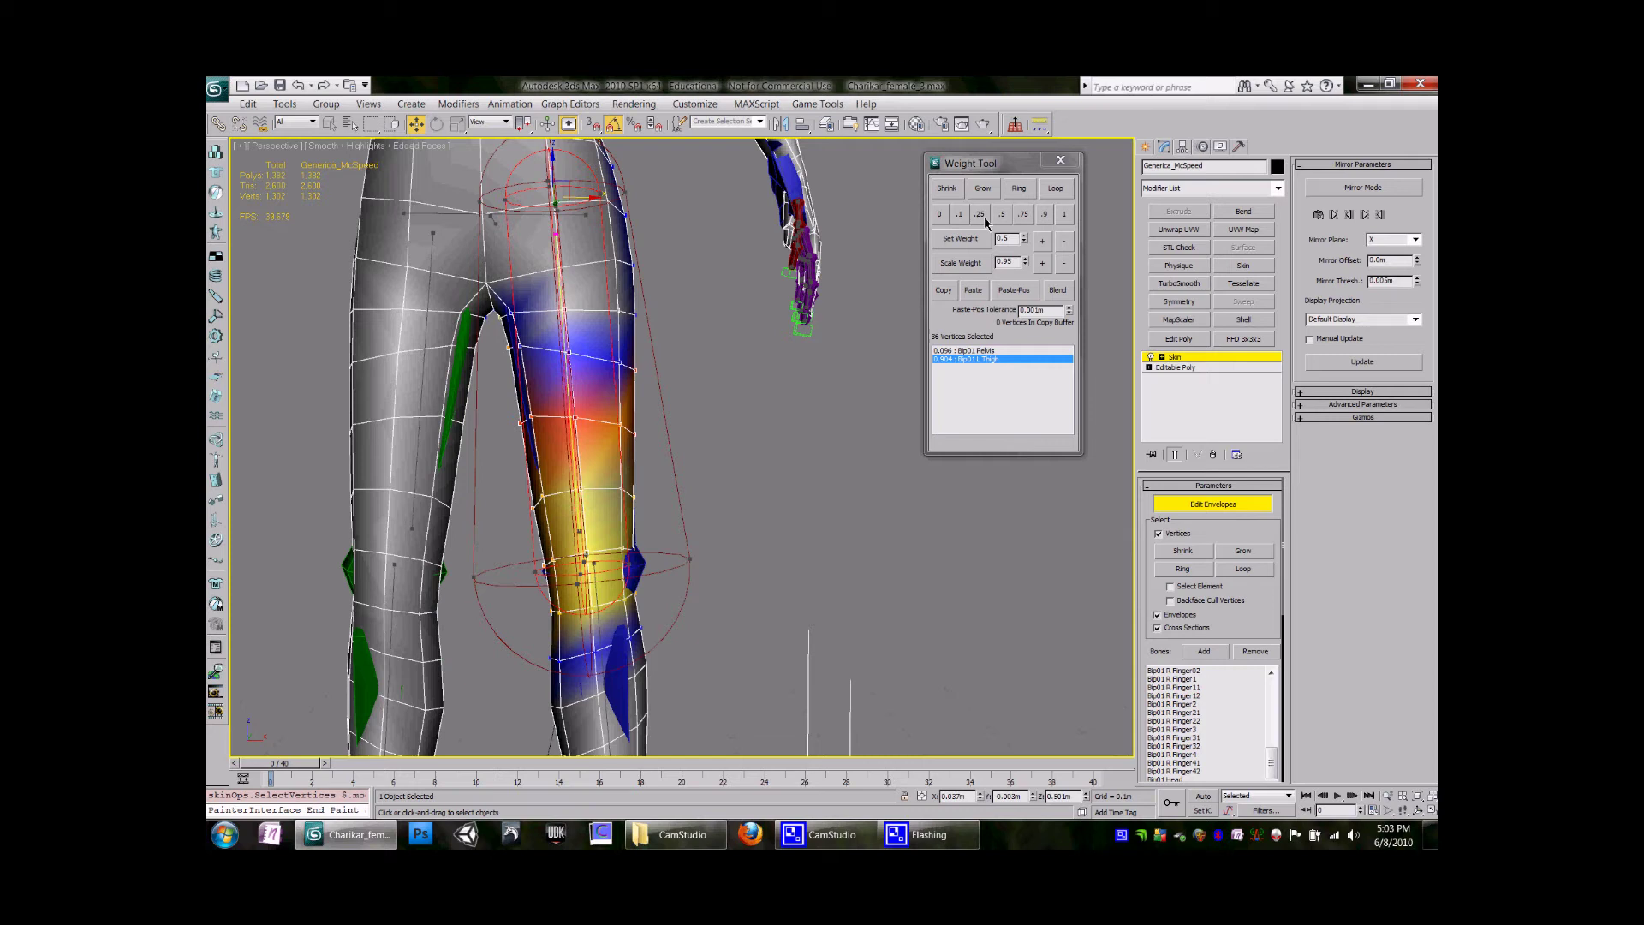
{"action": "left_click", "coordinate": [1065, 218]}
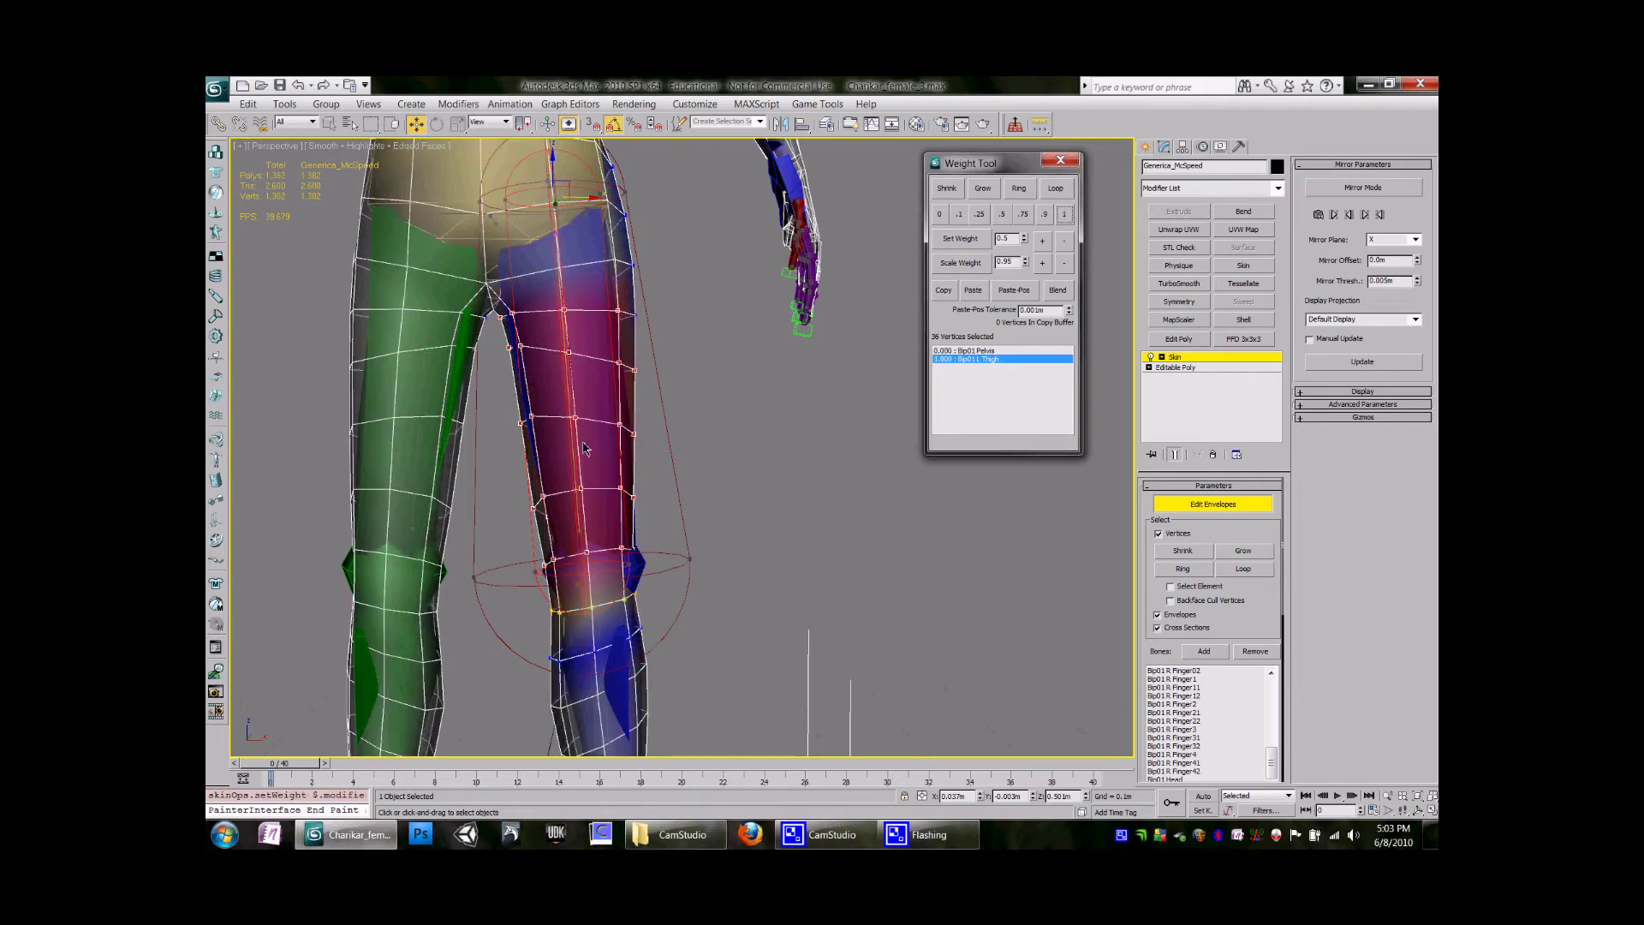
Set the Bip01 L Thigh weight to 1 for the missed vertex on the outer side of the upper left thigh.
{"action": "middle_click_drag", "start_coordinate": [583, 447], "coordinate": [558, 288], "text": "alt"}
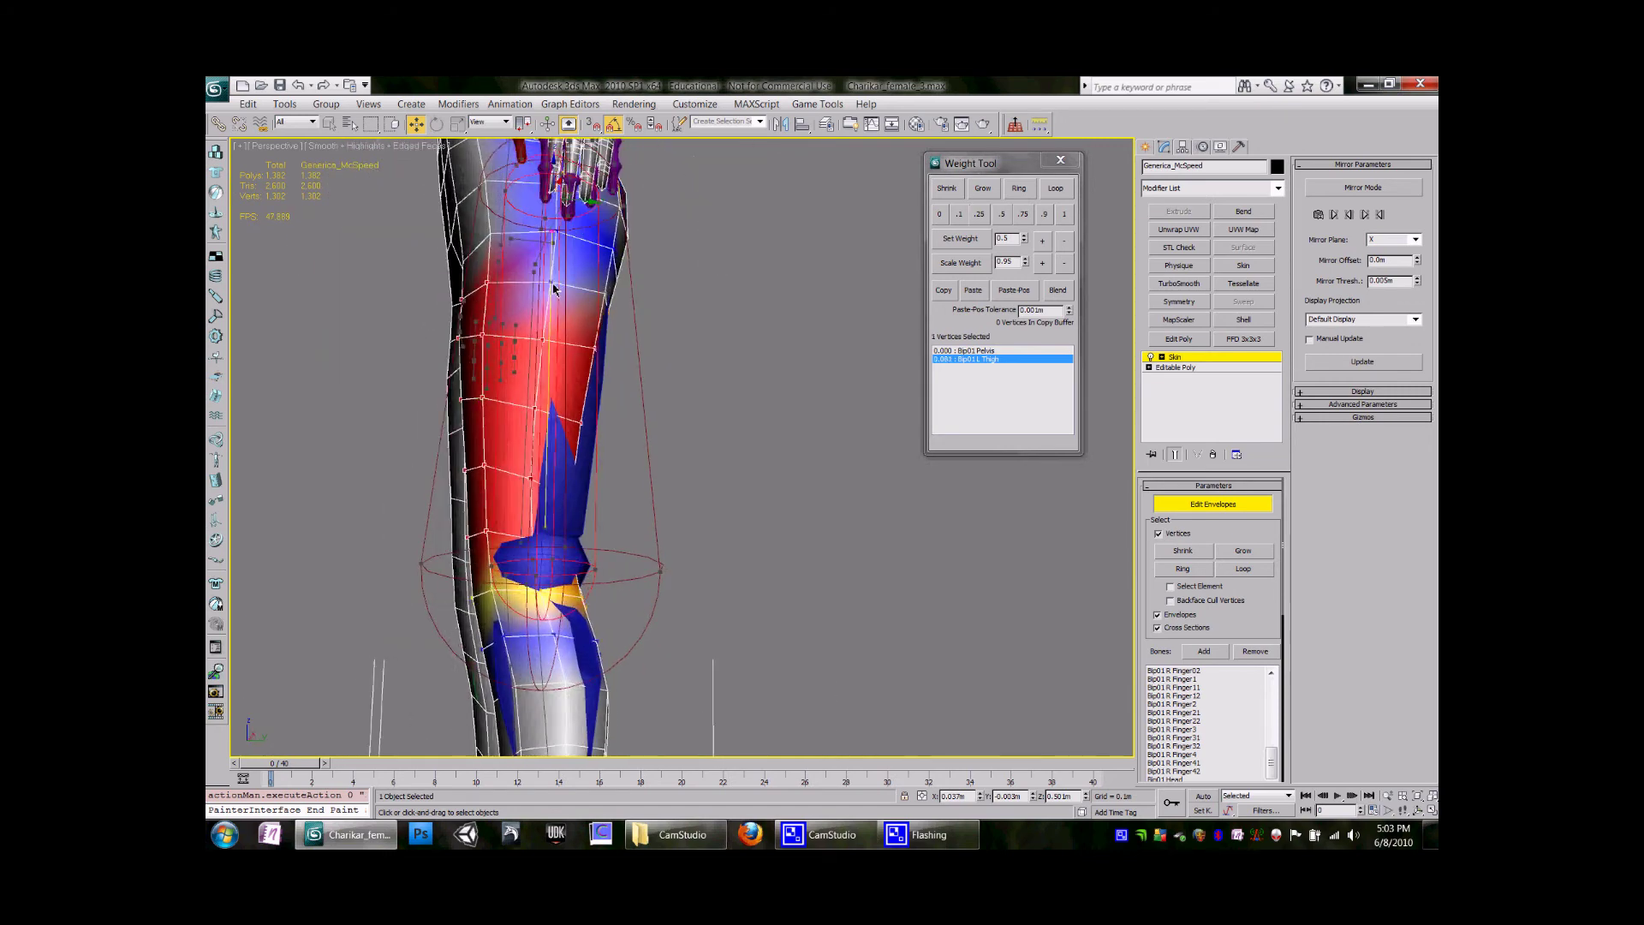
{"action": "left_click", "coordinate": [553, 289]}
{"action": "left_click", "coordinate": [1065, 220]}
{"action": "middle_click_drag", "start_coordinate": [613, 395], "coordinate": [690, 405], "text": "alt"}
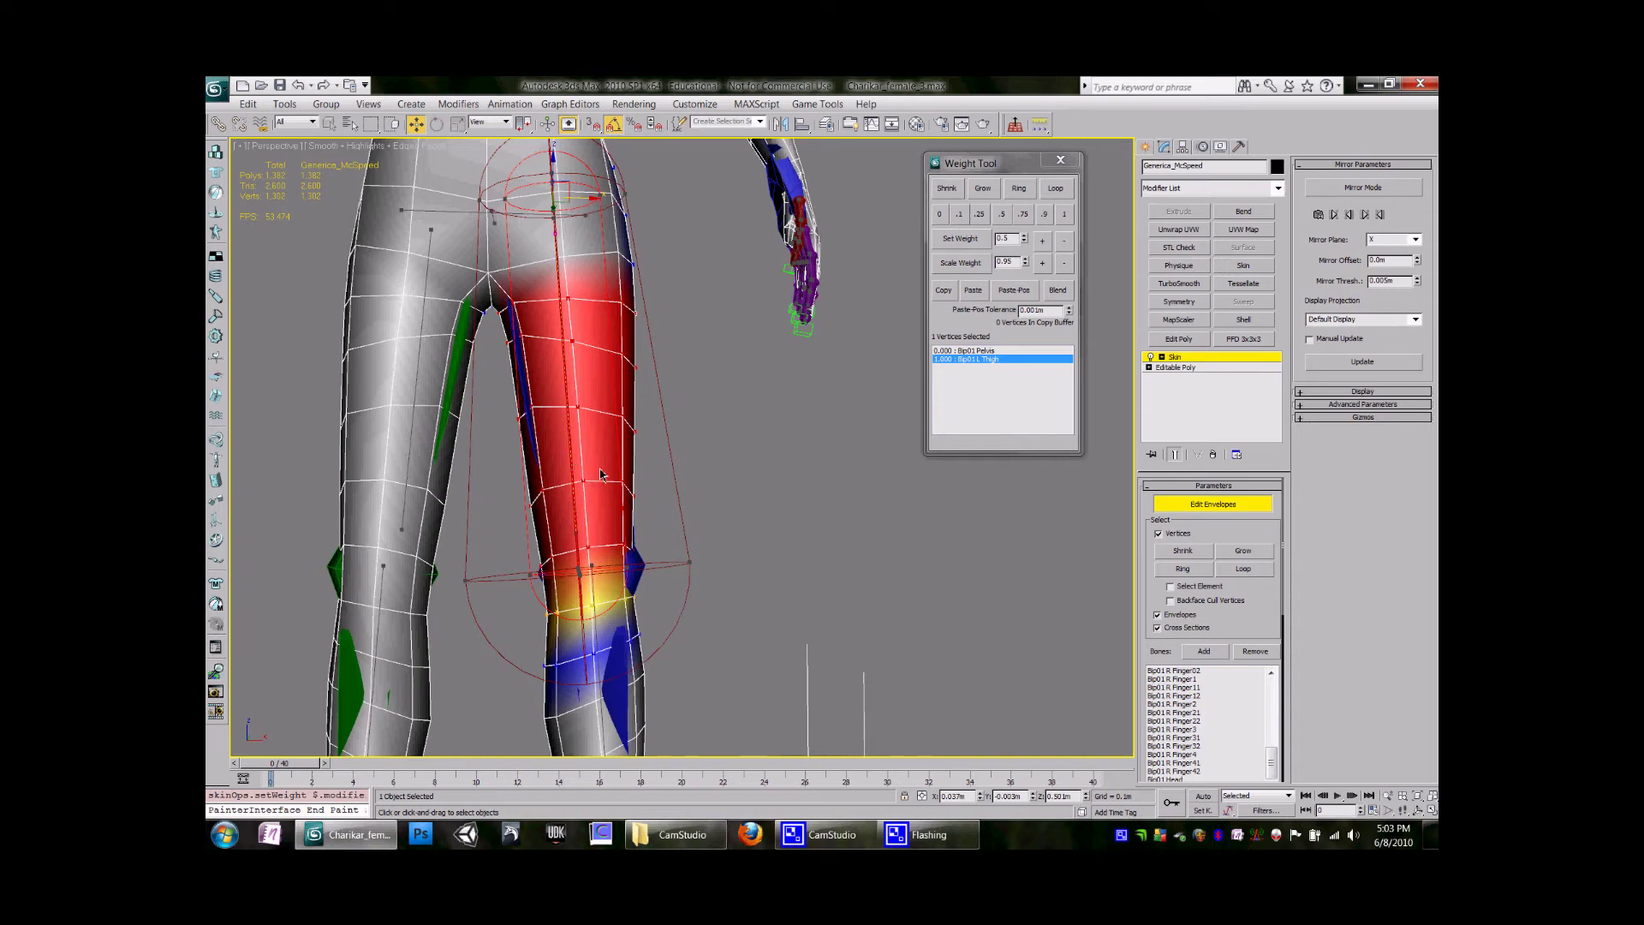
{"action": "middle_click_drag", "start_coordinate": [672, 515], "coordinate": [607, 331], "text": "alt"}
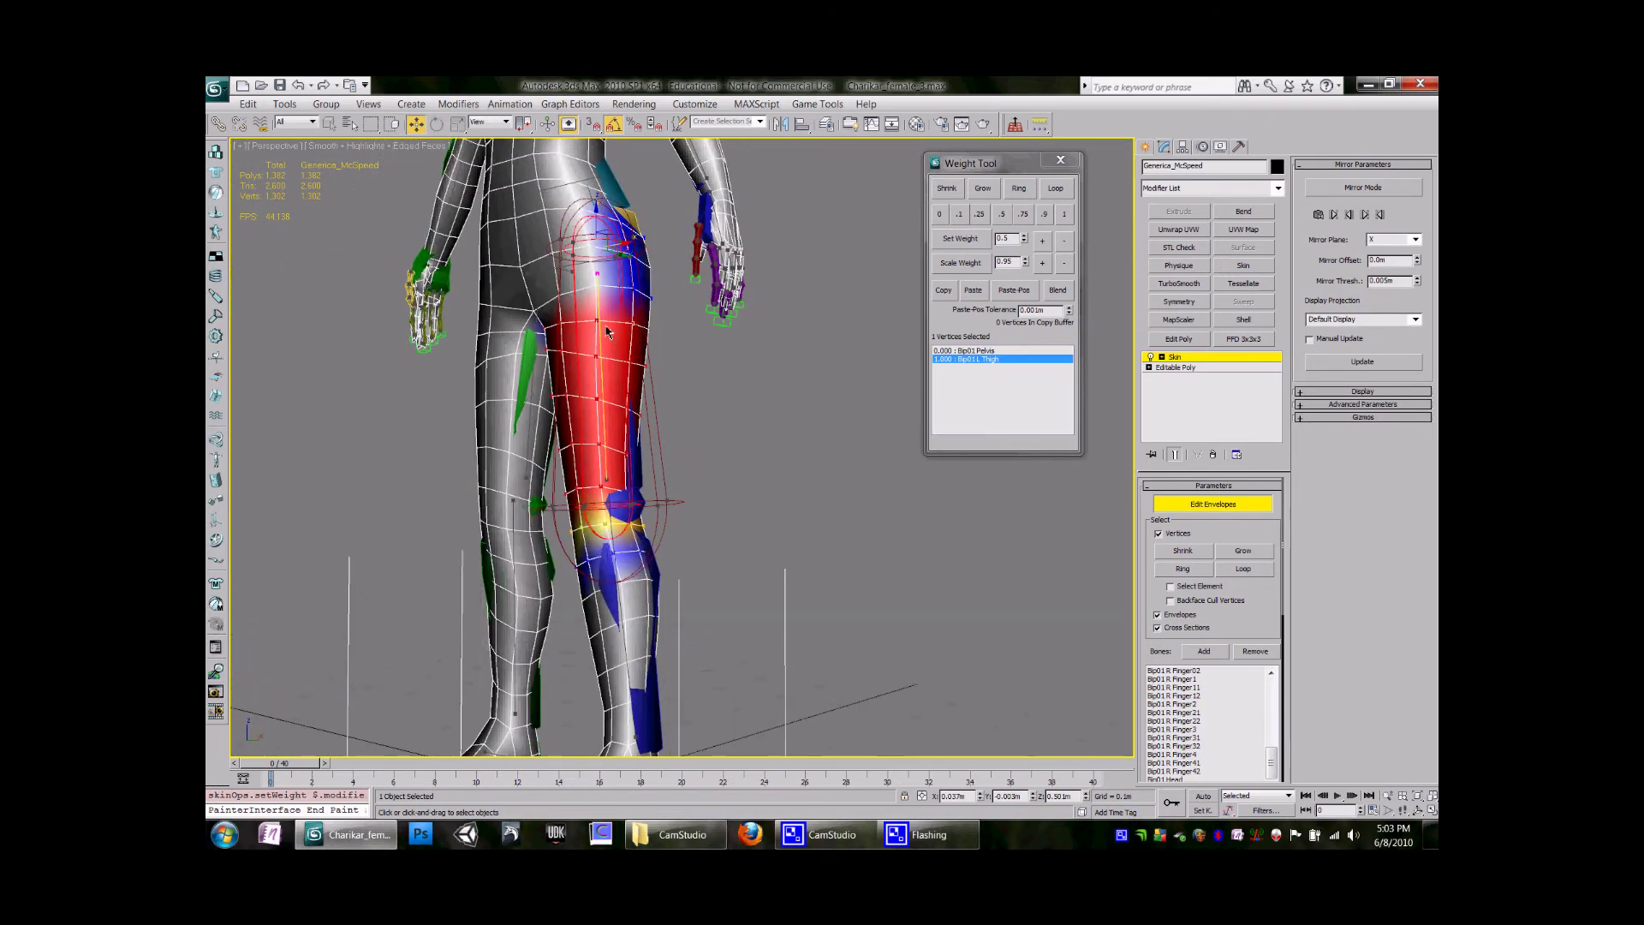
{"action": "middle_click_drag", "start_coordinate": [576, 411], "coordinate": [668, 432], "text": "alt"}
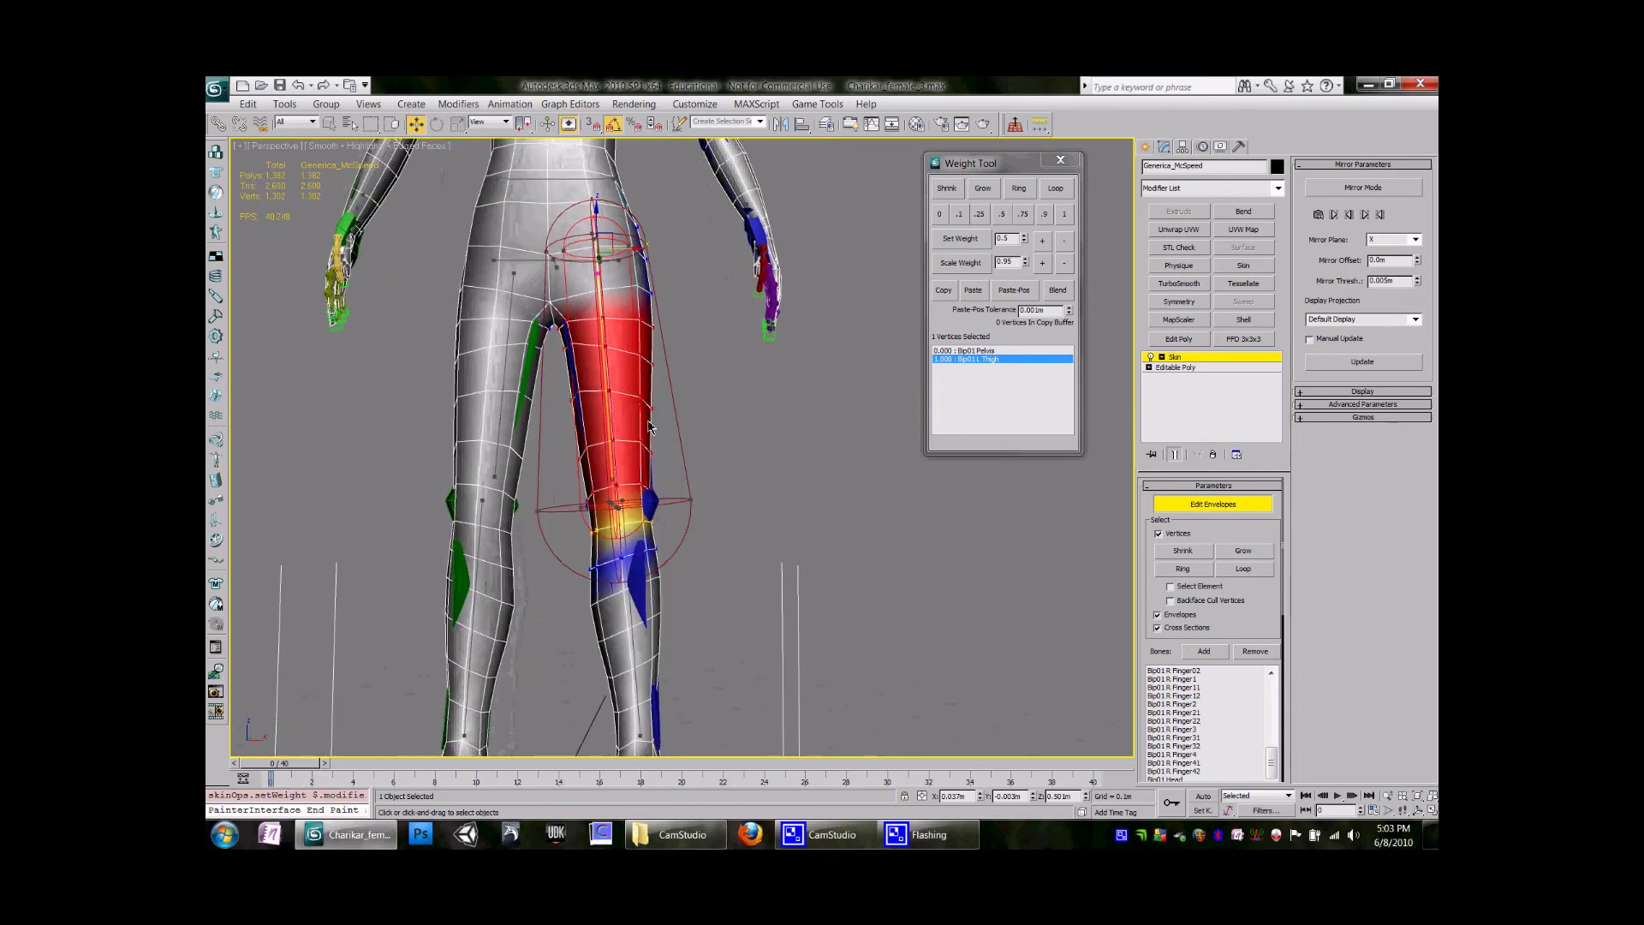
Select the left lower leg's vertices from below the knee to above the ankle and set their Bip01 L Calf weight to 1.
{"action": "middle_click_drag", "start_coordinate": [666, 599], "coordinate": [578, 420]}
{"action": "scroll", "coordinate": [677, 548], "scroll_direction": "up", "scroll_amount": 3}
{"action": "left_click_drag", "start_coordinate": [578, 420], "coordinate": [773, 701]}
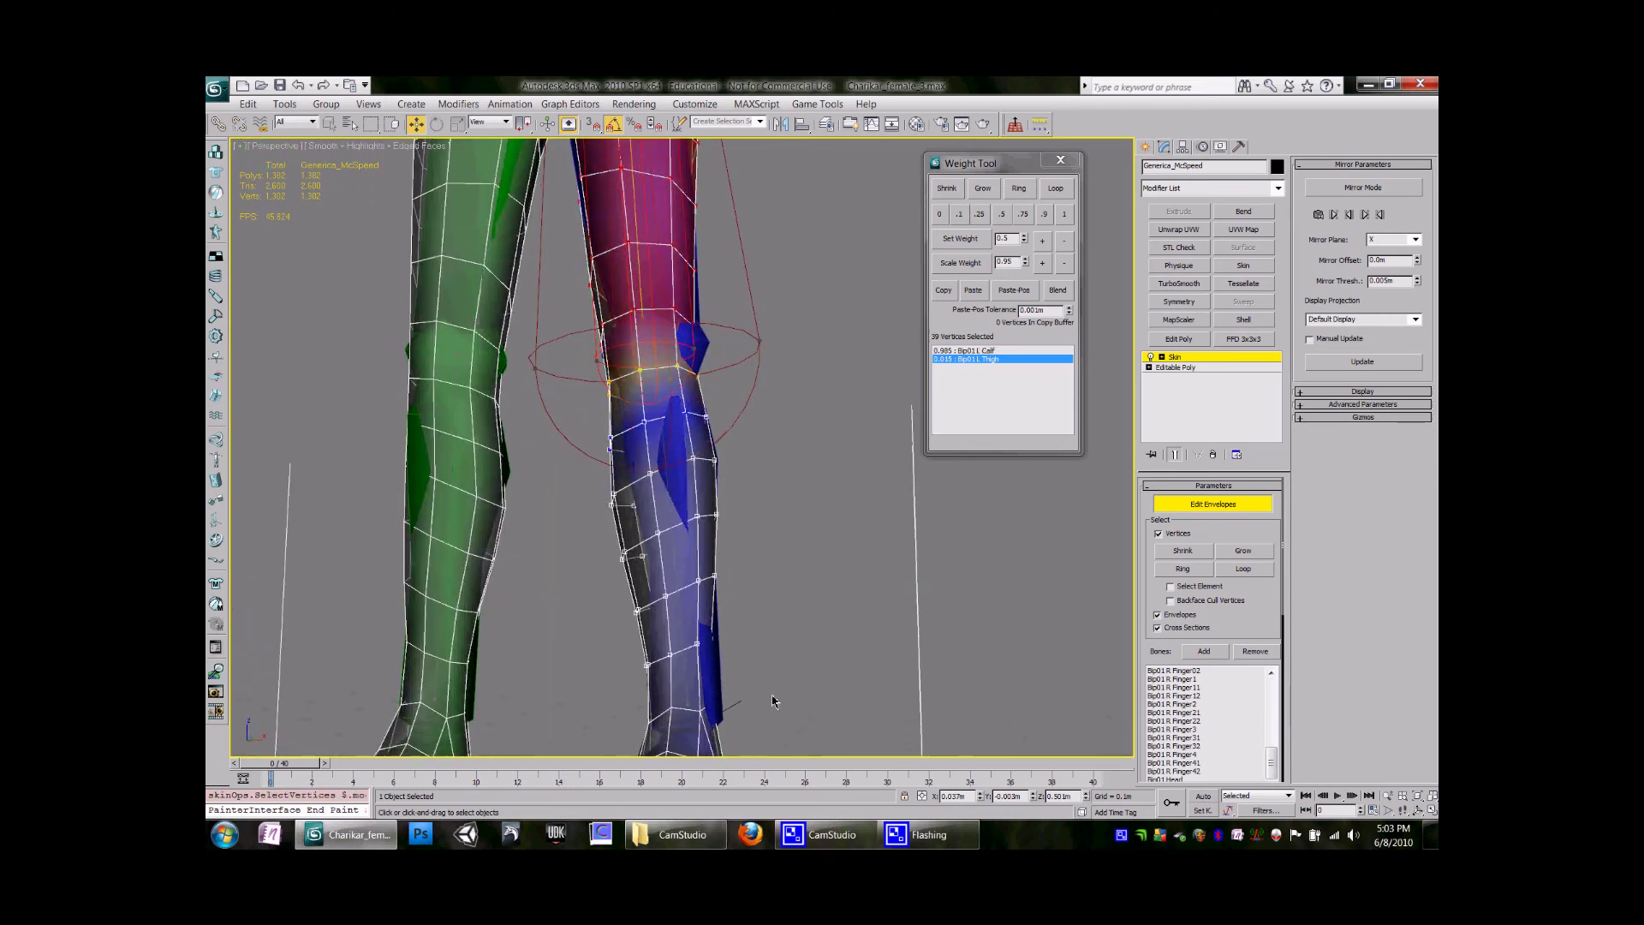
{"action": "left_click", "coordinate": [977, 351]}
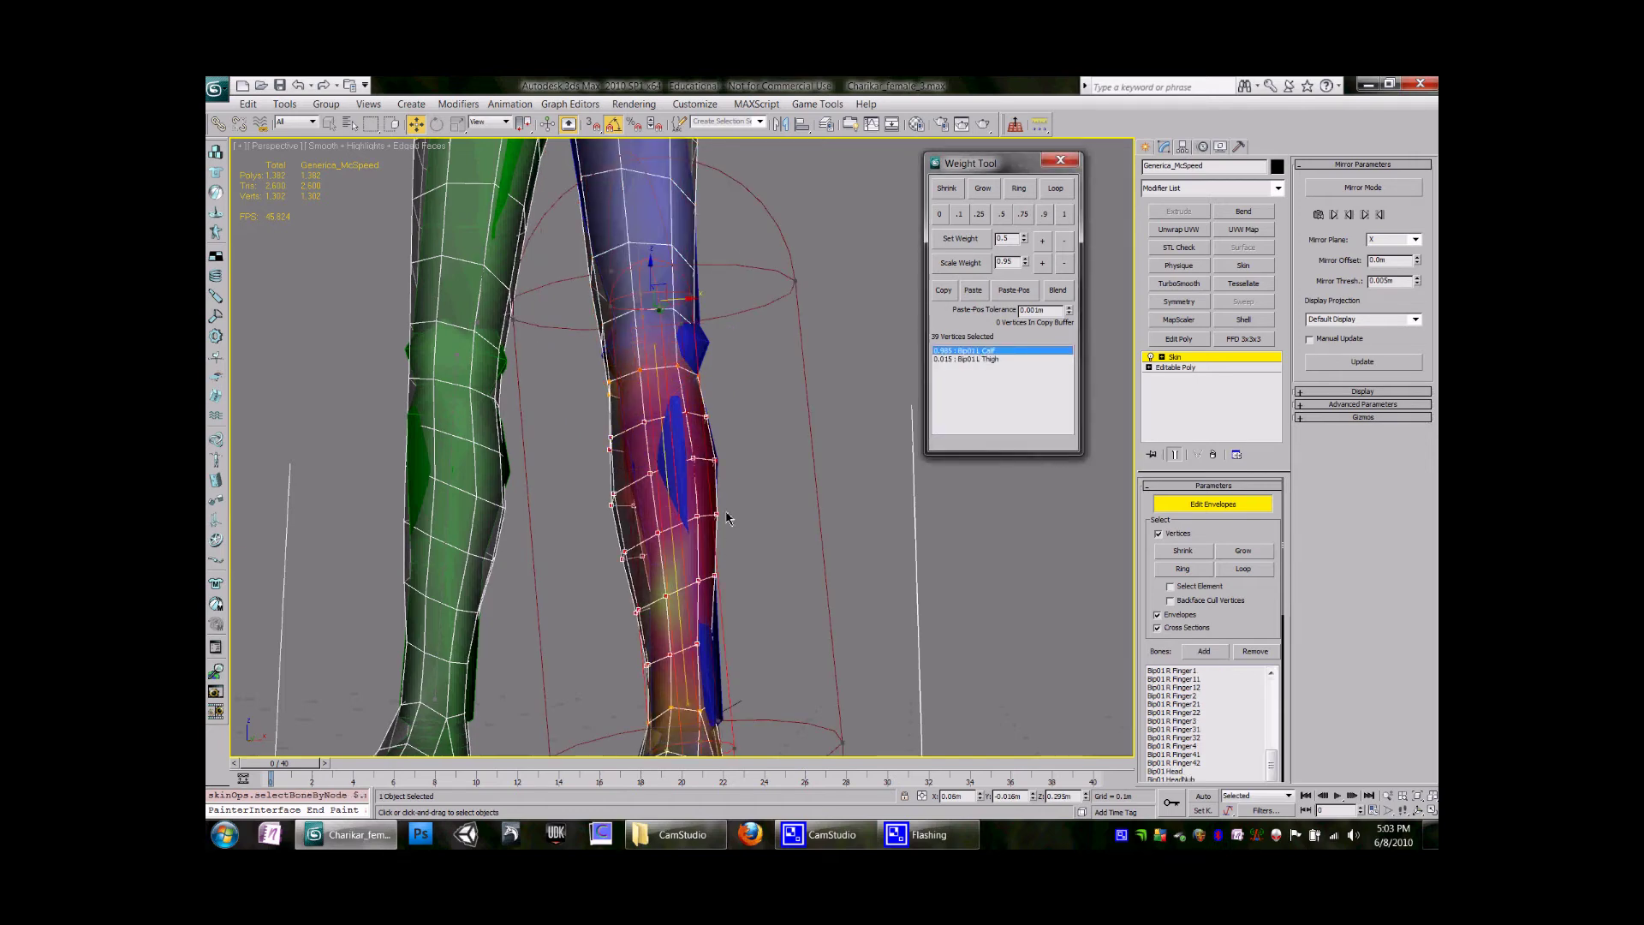
{"action": "middle_click_drag", "start_coordinate": [722, 513], "coordinate": [711, 530], "text": "alt"}
{"action": "middle_click_drag", "start_coordinate": [707, 612], "coordinate": [638, 512], "text": "alt"}
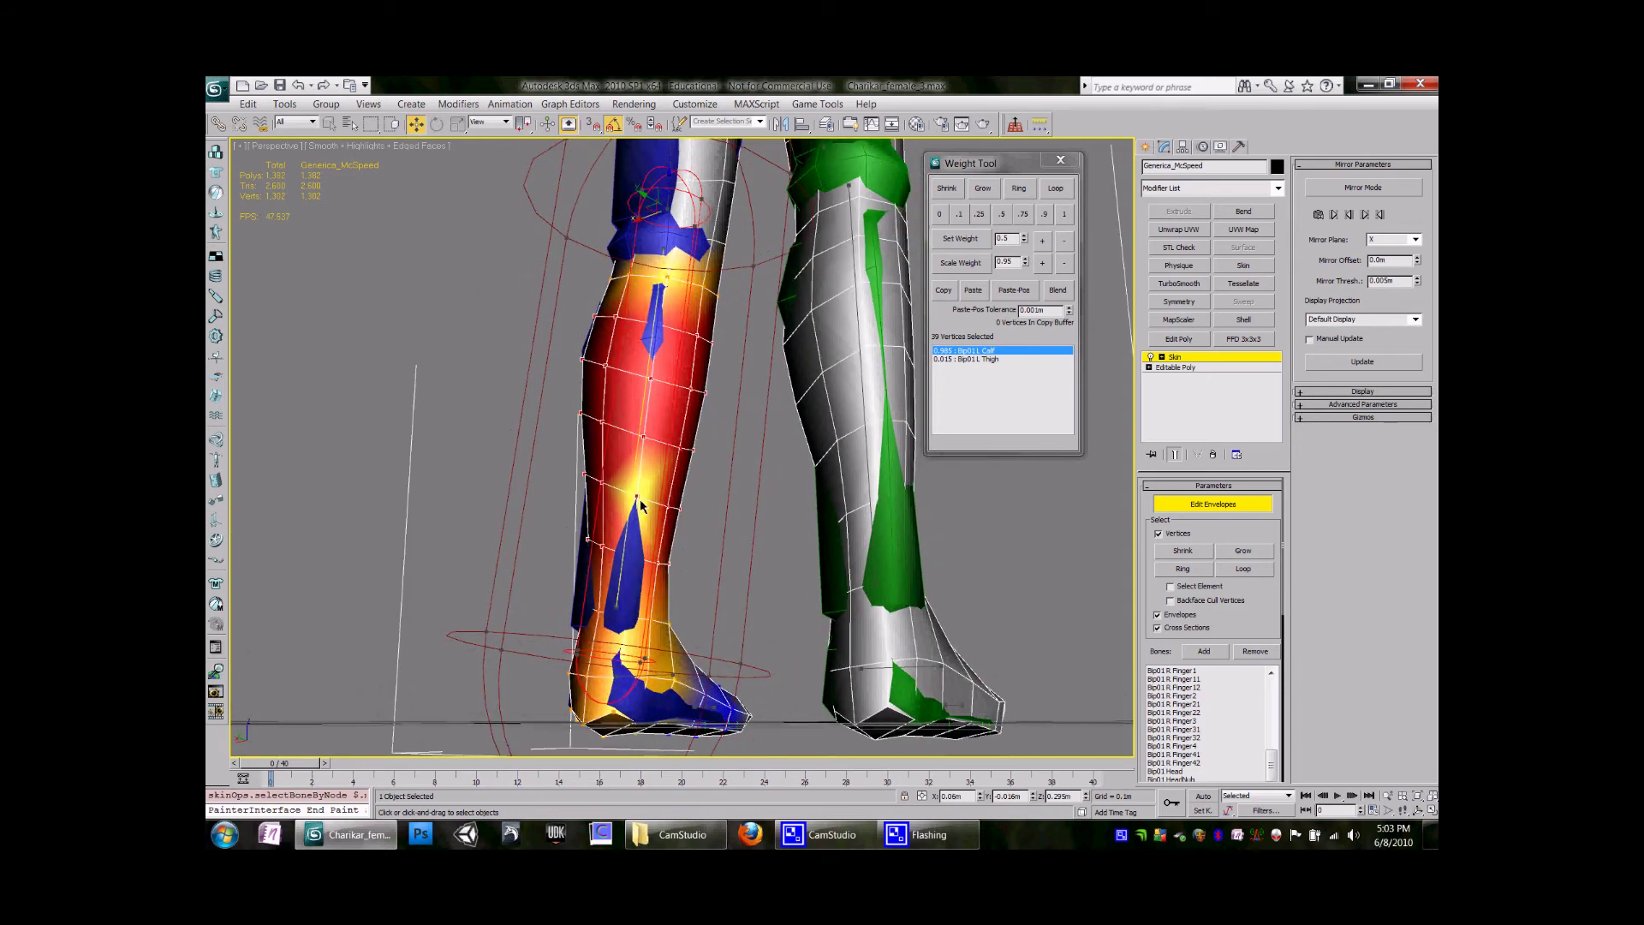
{"action": "left_click", "coordinate": [1065, 215]}
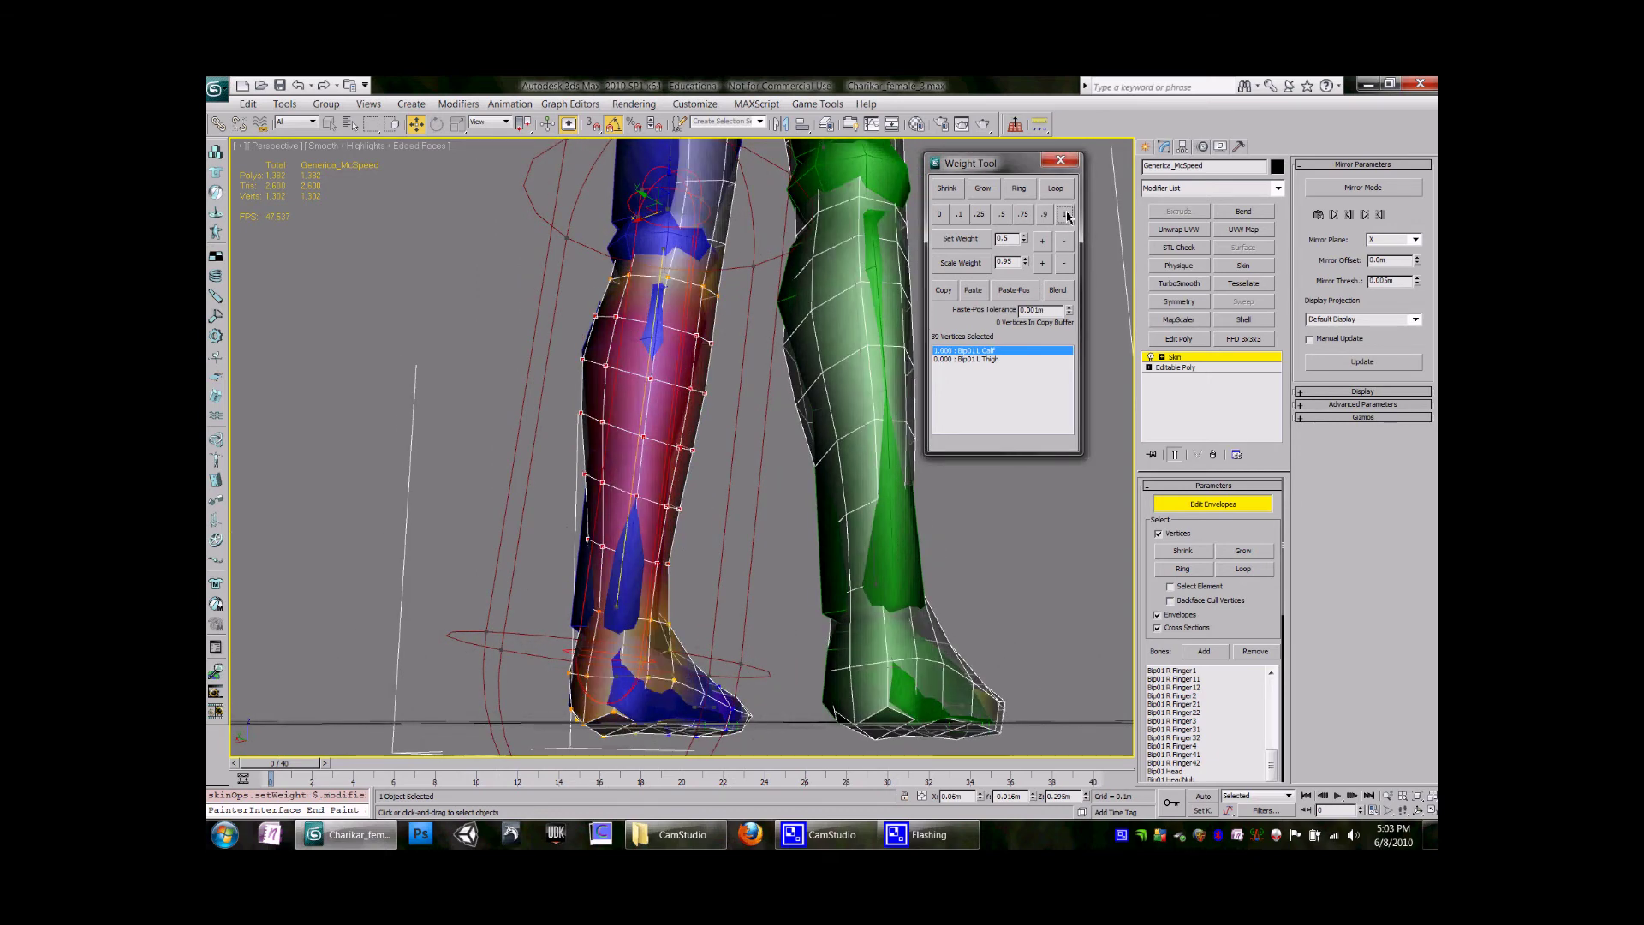
Select the ring of vertices around the left knee, set their Bip01 L Calf weight to 0.5, and check the thigh and calf influence.
{"action": "left_click", "coordinate": [741, 515]}
{"action": "middle_click_drag", "start_coordinate": [742, 513], "coordinate": [693, 387], "text": "alt"}
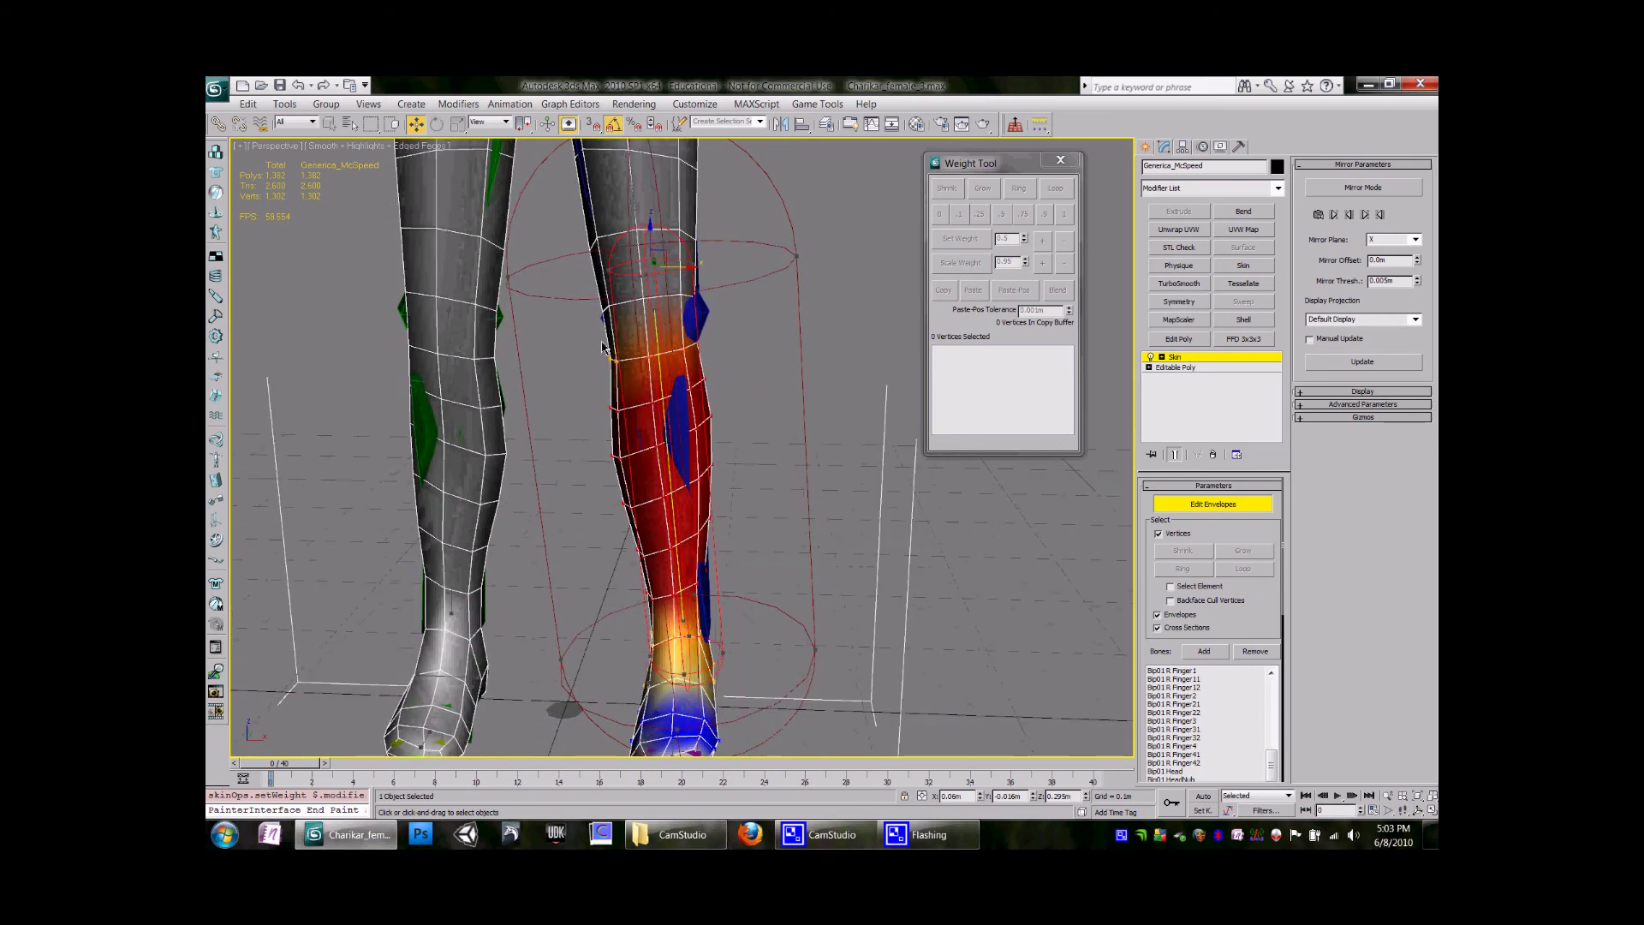
{"action": "mouse_move", "coordinate": [586, 337]}
{"action": "left_mouse_down"}
{"action": "mouse_move", "coordinate": [734, 366]}
{"action": "mouse_move", "coordinate": [743, 384]}
{"action": "left_mouse_up"}
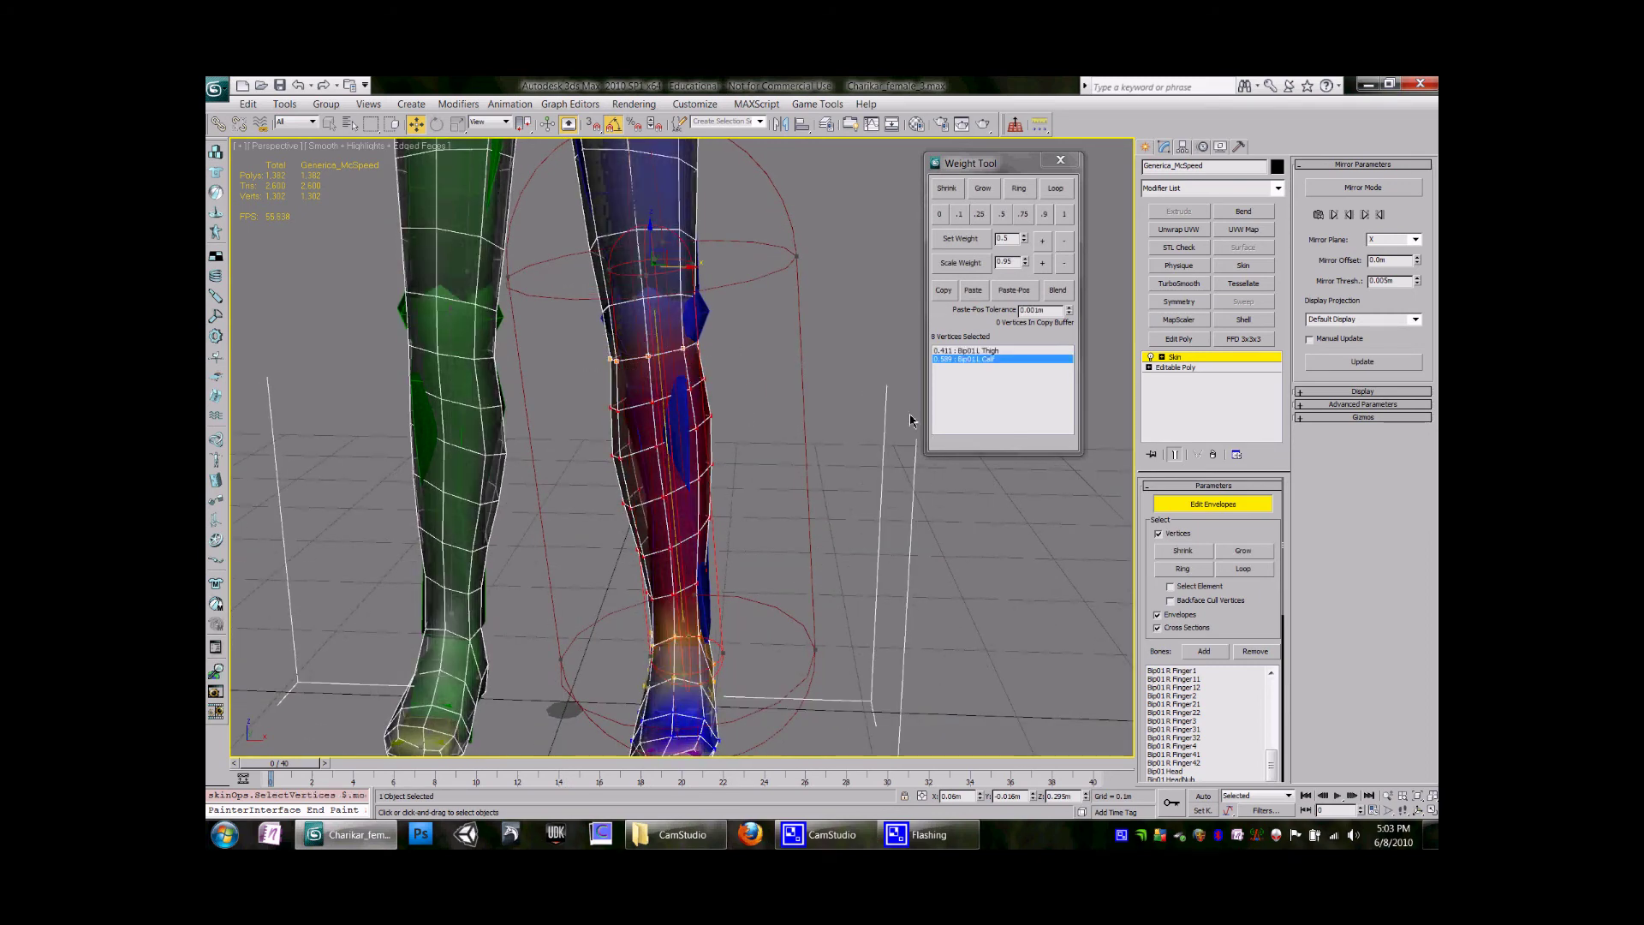
{"action": "middle_click_drag", "start_coordinate": [742, 415], "coordinate": [782, 388], "text": "alt"}
{"action": "left_click", "coordinate": [1004, 217]}
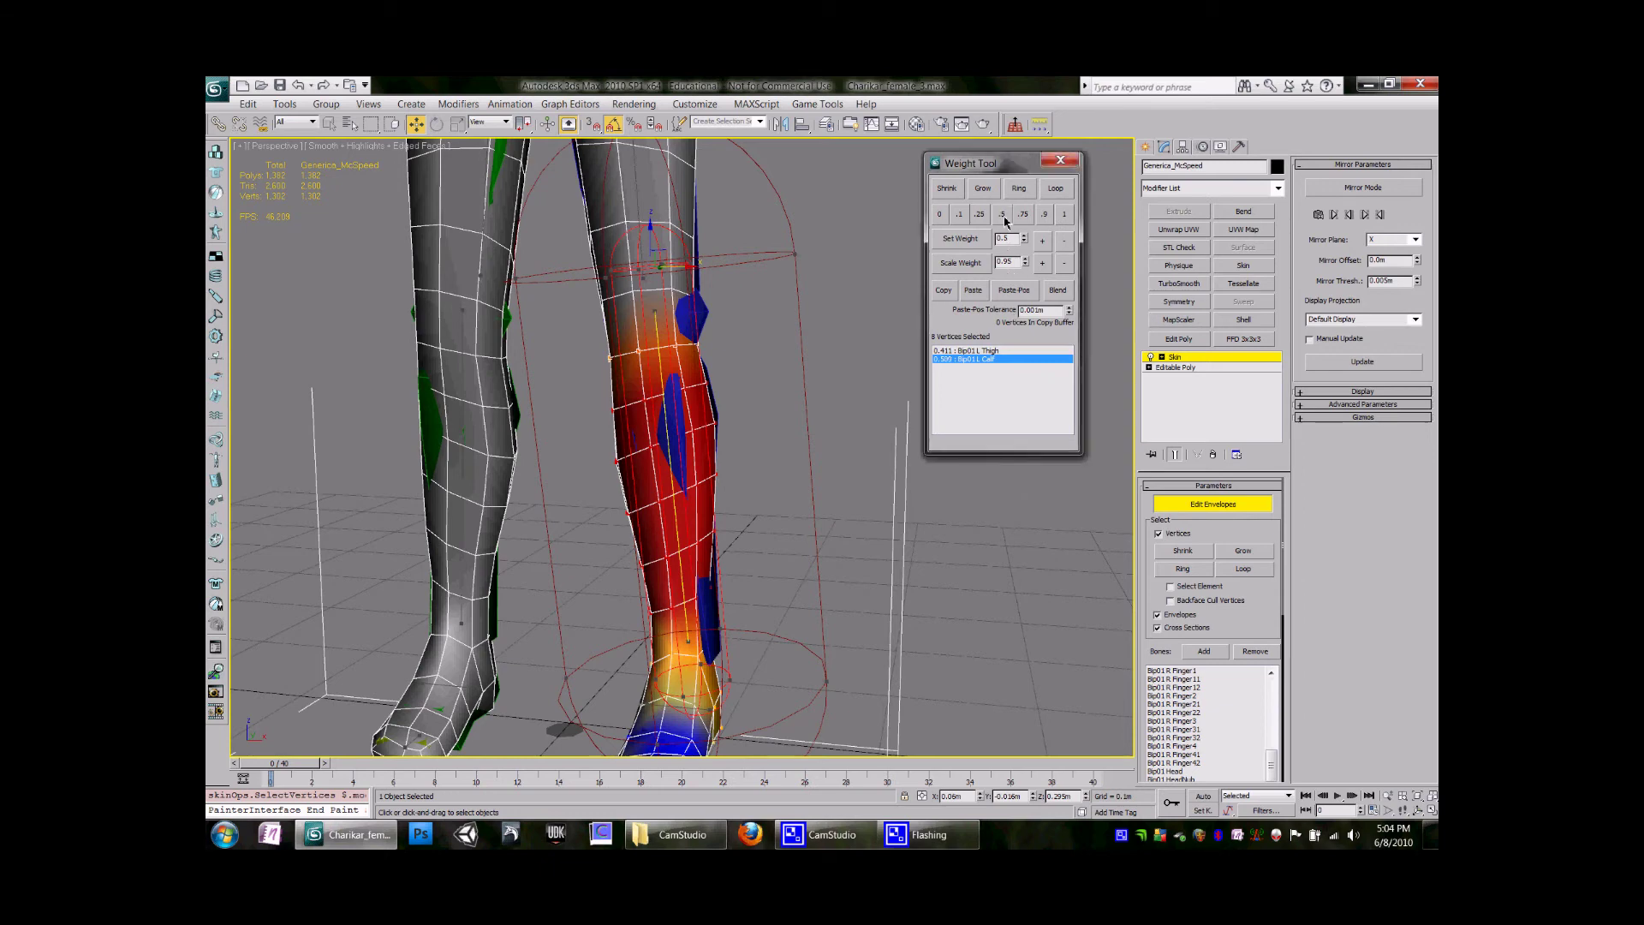
{"action": "middle_click_drag", "start_coordinate": [770, 385], "coordinate": [635, 244], "text": "alt"}
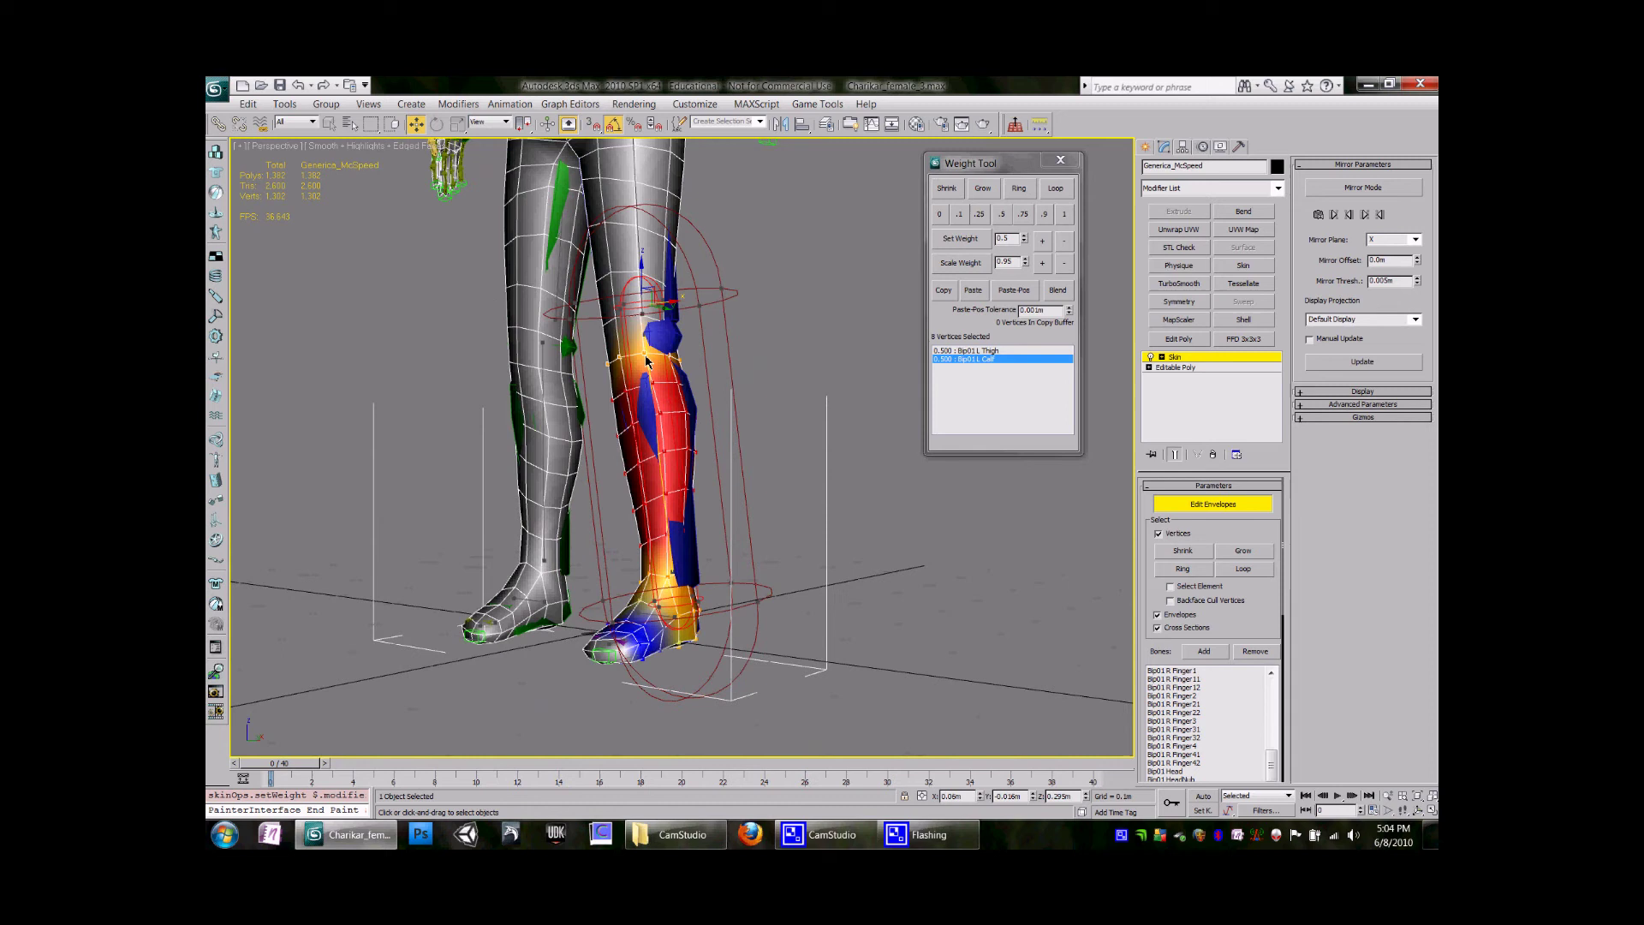
{"action": "left_click", "coordinate": [972, 351]}
{"action": "left_click", "coordinate": [973, 359]}
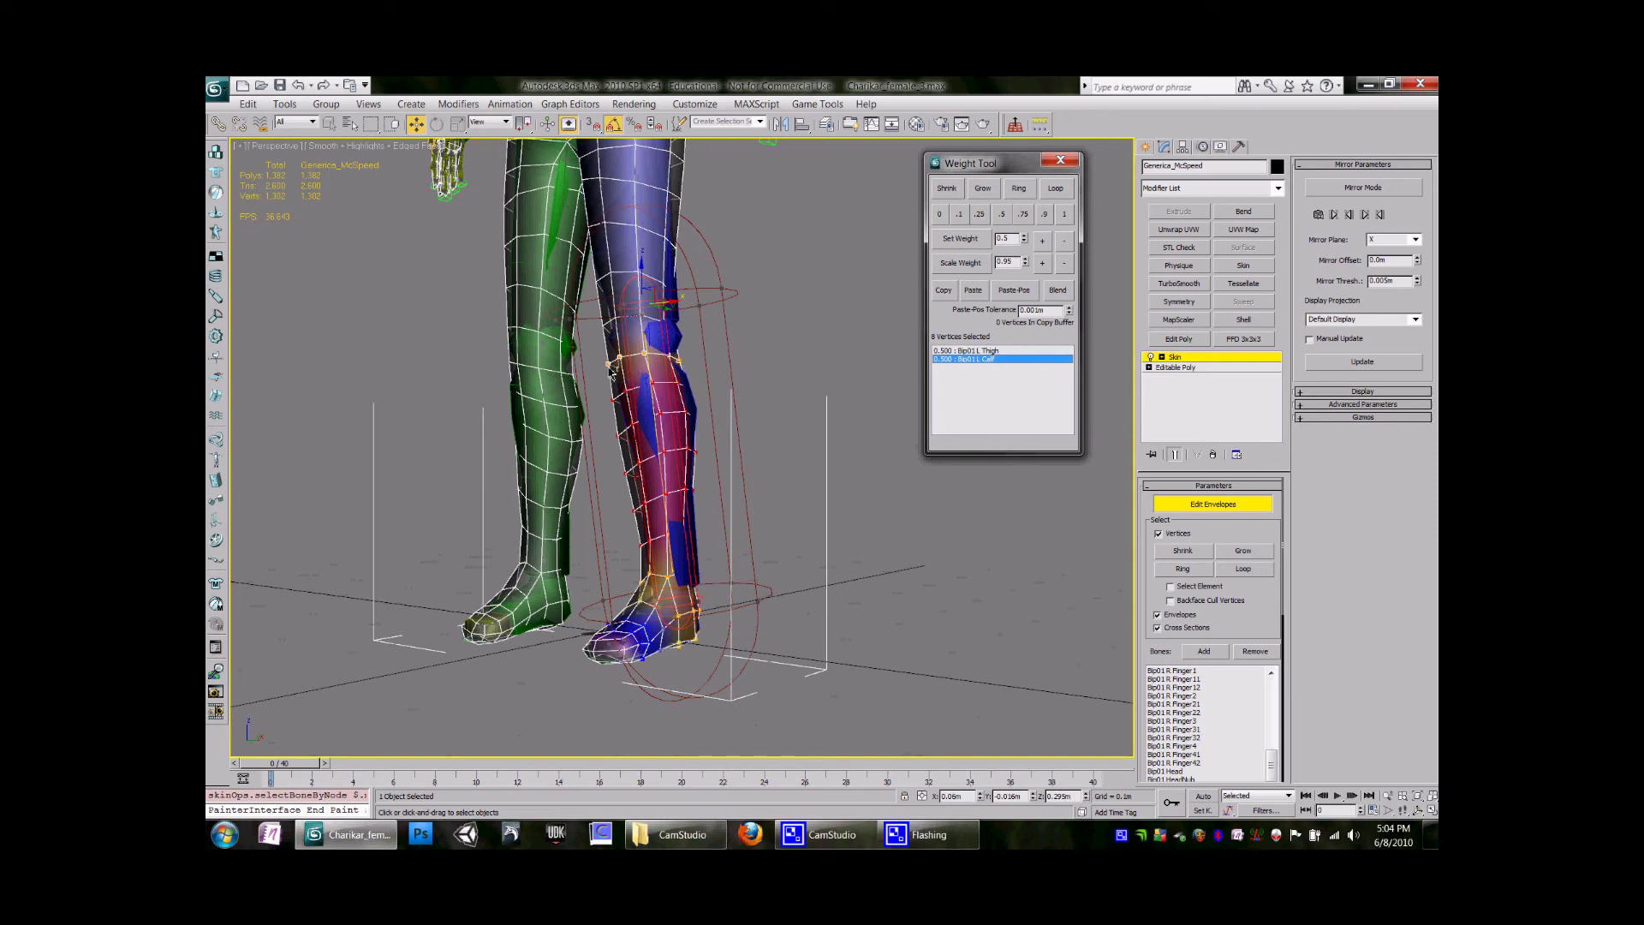
{"action": "middle_click_drag", "start_coordinate": [658, 363], "coordinate": [625, 431], "text": "alt"}
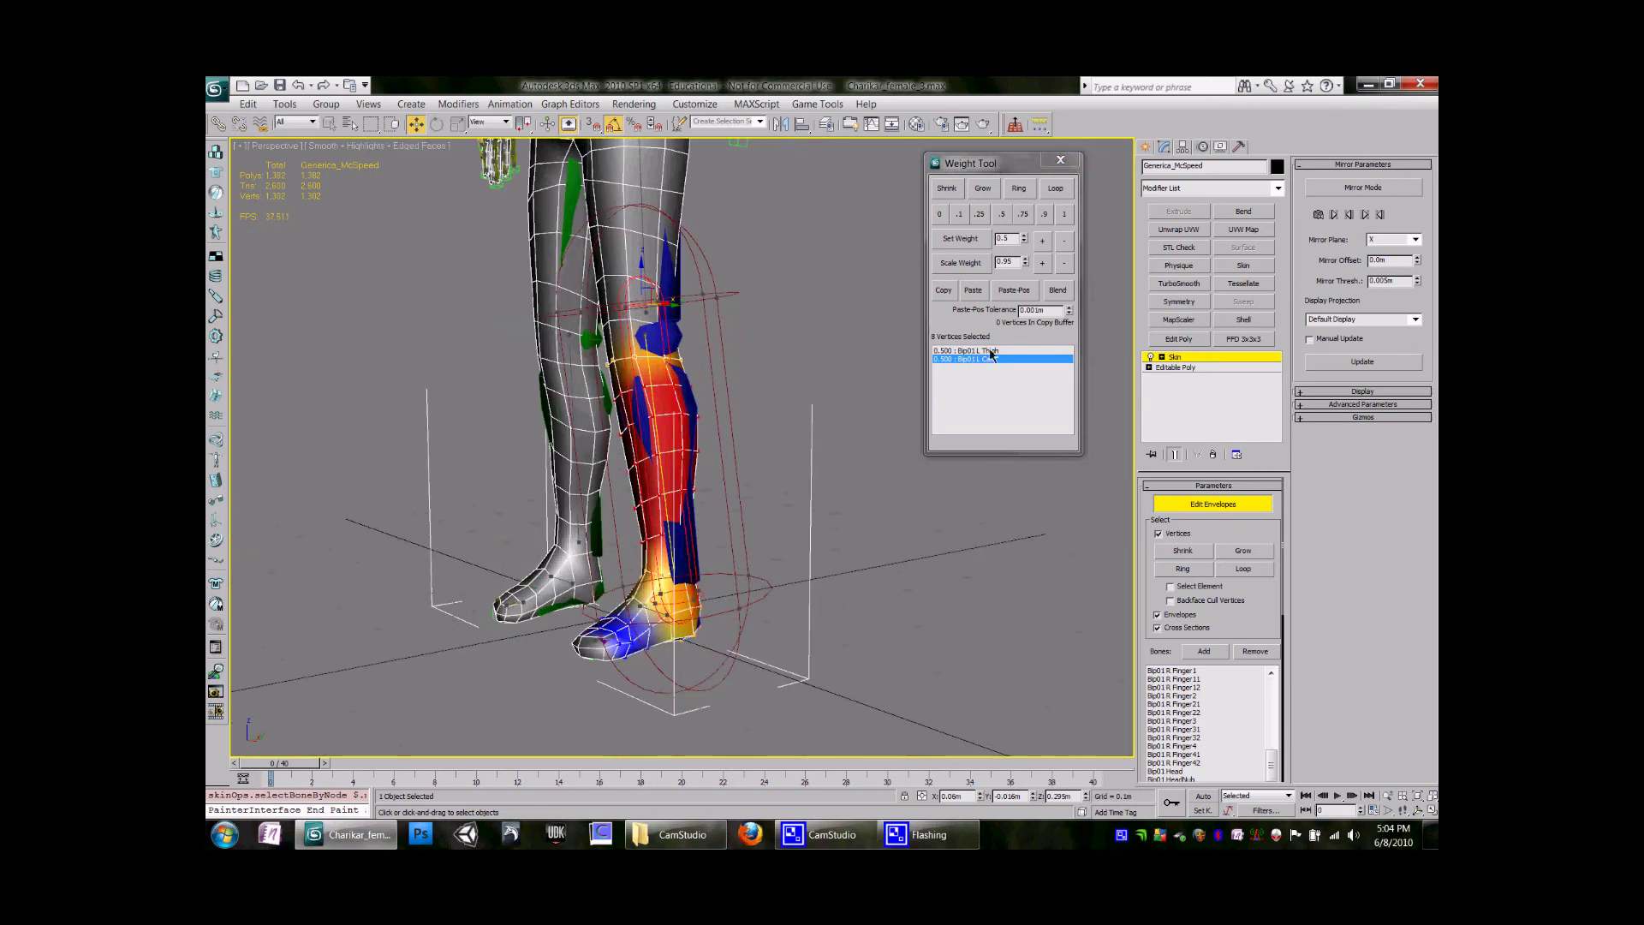
Close the Weight Tool and turn off envelope editing on the Skin modifier.
{"action": "left_click", "coordinate": [1060, 160]}
{"action": "left_click", "coordinate": [1216, 508]}
{"action": "scroll", "coordinate": [864, 497], "scroll_direction": "down", "scroll_amount": 3}
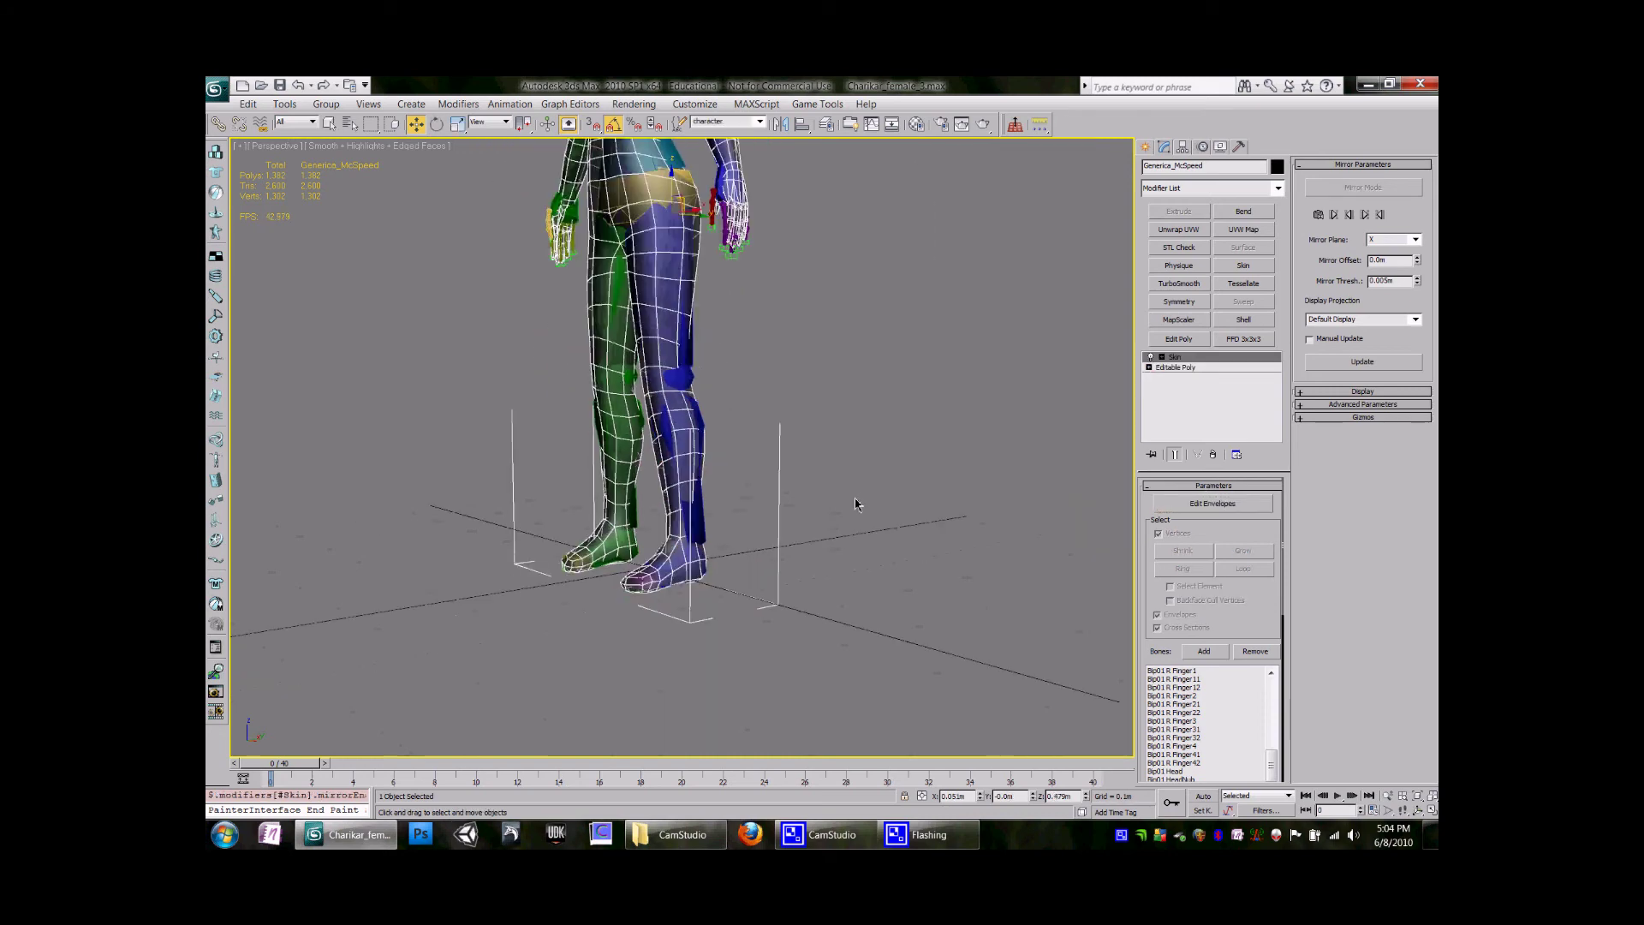
Select the Bip01 L Foot bone, raise it to test the left knee and hip deformation, and undo the move.
{"action": "middle_click_drag", "start_coordinate": [859, 502], "coordinate": [709, 557], "text": "alt"}
{"action": "left_click", "coordinate": [709, 561]}
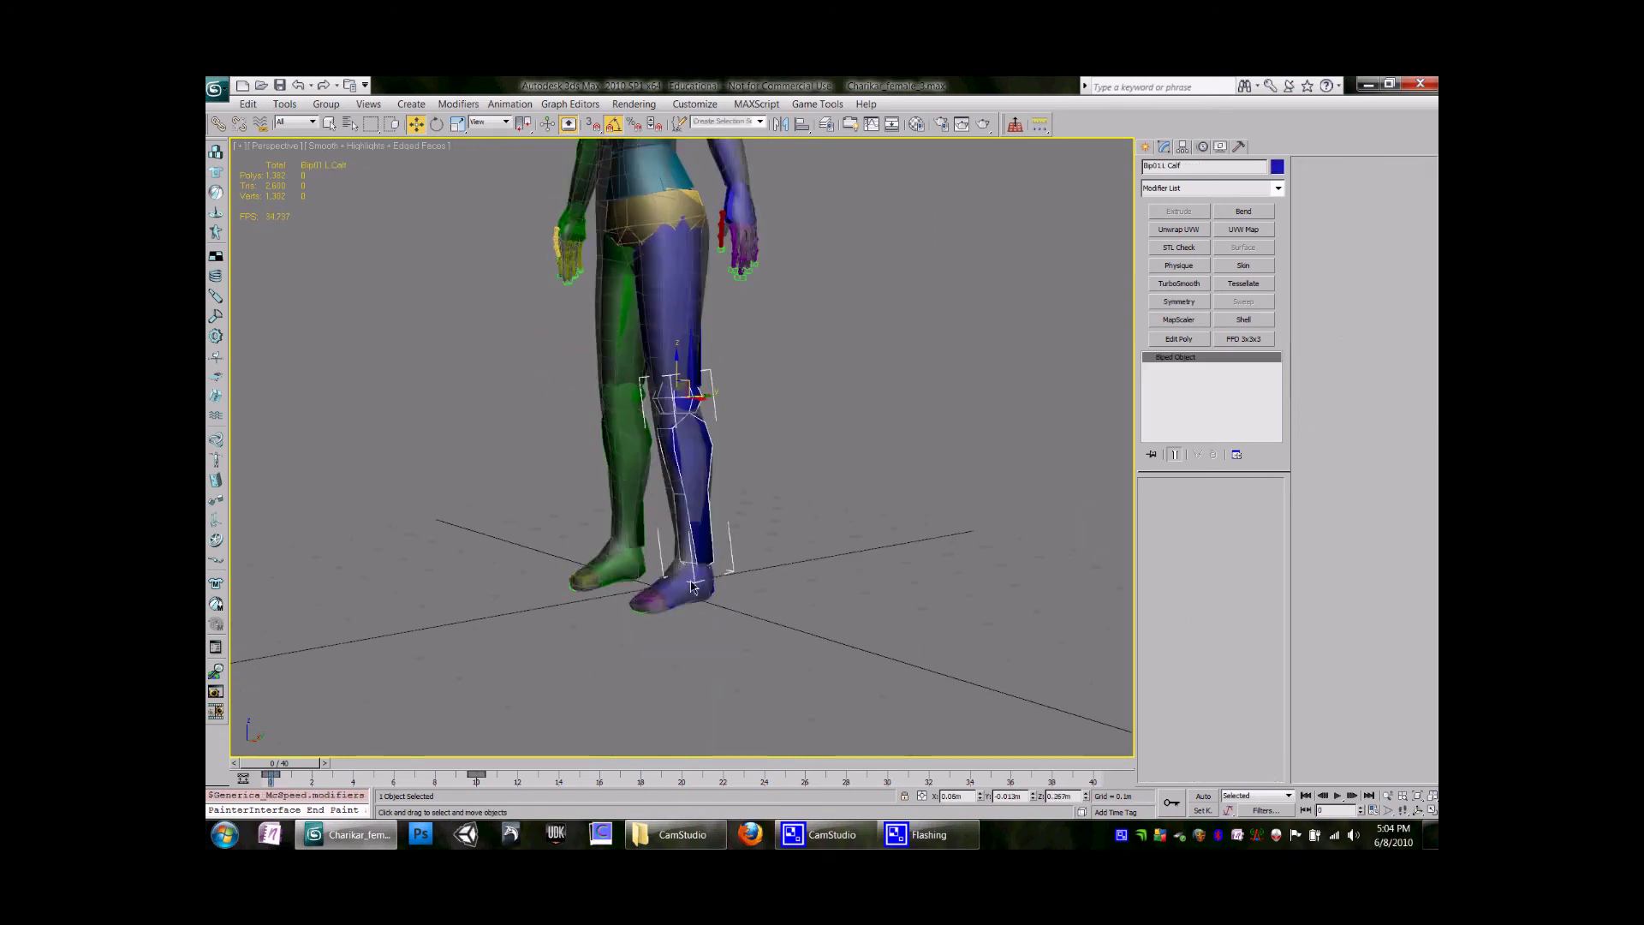
{"action": "left_click", "coordinate": [714, 584]}
{"action": "left_click", "coordinate": [714, 585]}
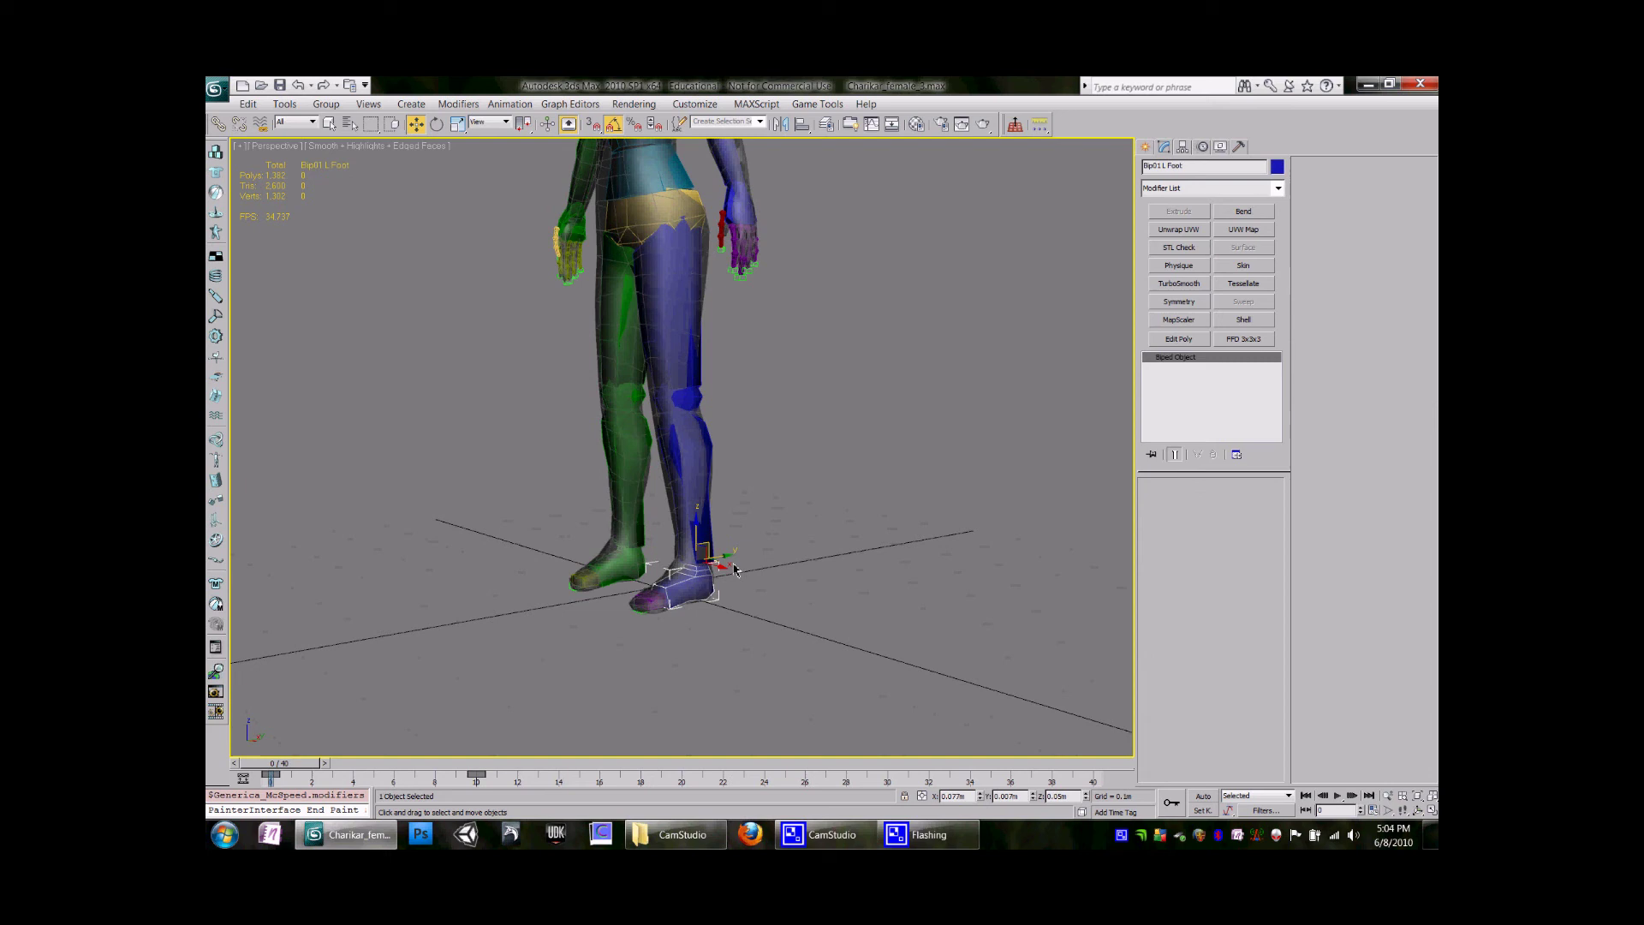
{"action": "mouse_move", "coordinate": [730, 565]}
{"action": "middle_mouse_down", "text": "alt"}
{"action": "mouse_move", "coordinate": [709, 550]}
{"action": "mouse_move", "coordinate": [719, 535]}
{"action": "mouse_move", "coordinate": [709, 572]}
{"action": "middle_mouse_up", "text": "alt"}
{"action": "left_click_drag", "start_coordinate": [693, 572], "coordinate": [735, 484]}
{"action": "left_click_drag", "start_coordinate": [685, 534], "coordinate": [684, 446]}
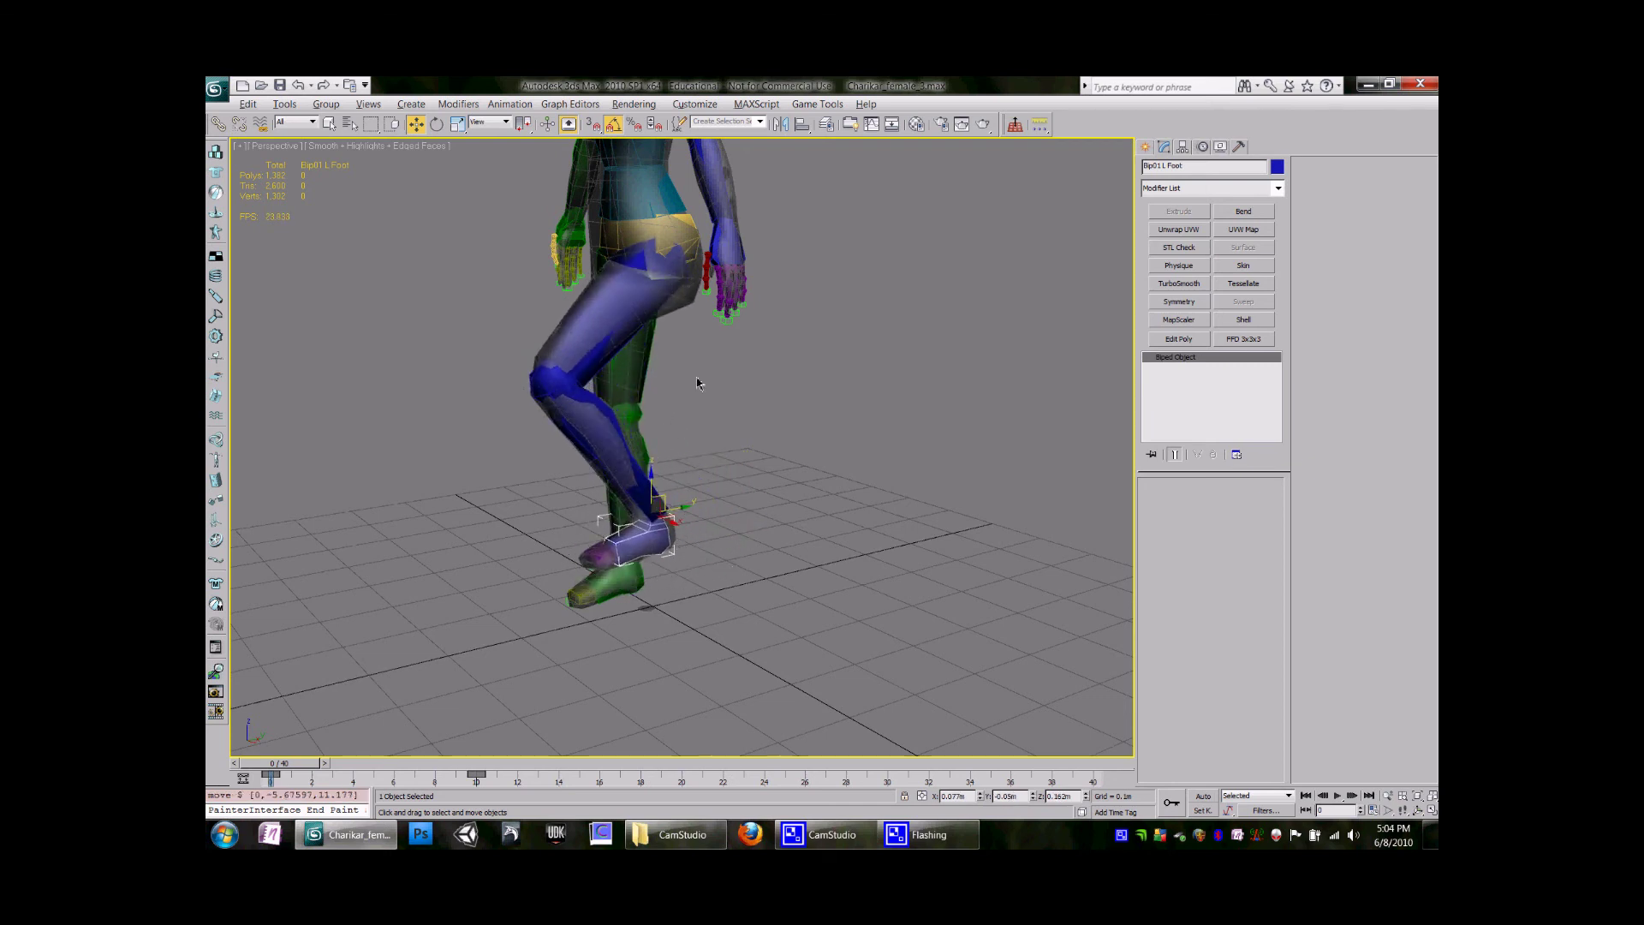
{"action": "middle_click_drag", "start_coordinate": [697, 383], "coordinate": [692, 465], "text": "alt"}
{"action": "key", "text": "ctrl+z"}
Move the left foot bone outward to the character's side to test the upper thigh deformation, and undo the move.
{"action": "scroll", "coordinate": [706, 524], "scroll_direction": "down", "scroll_amount": 6}
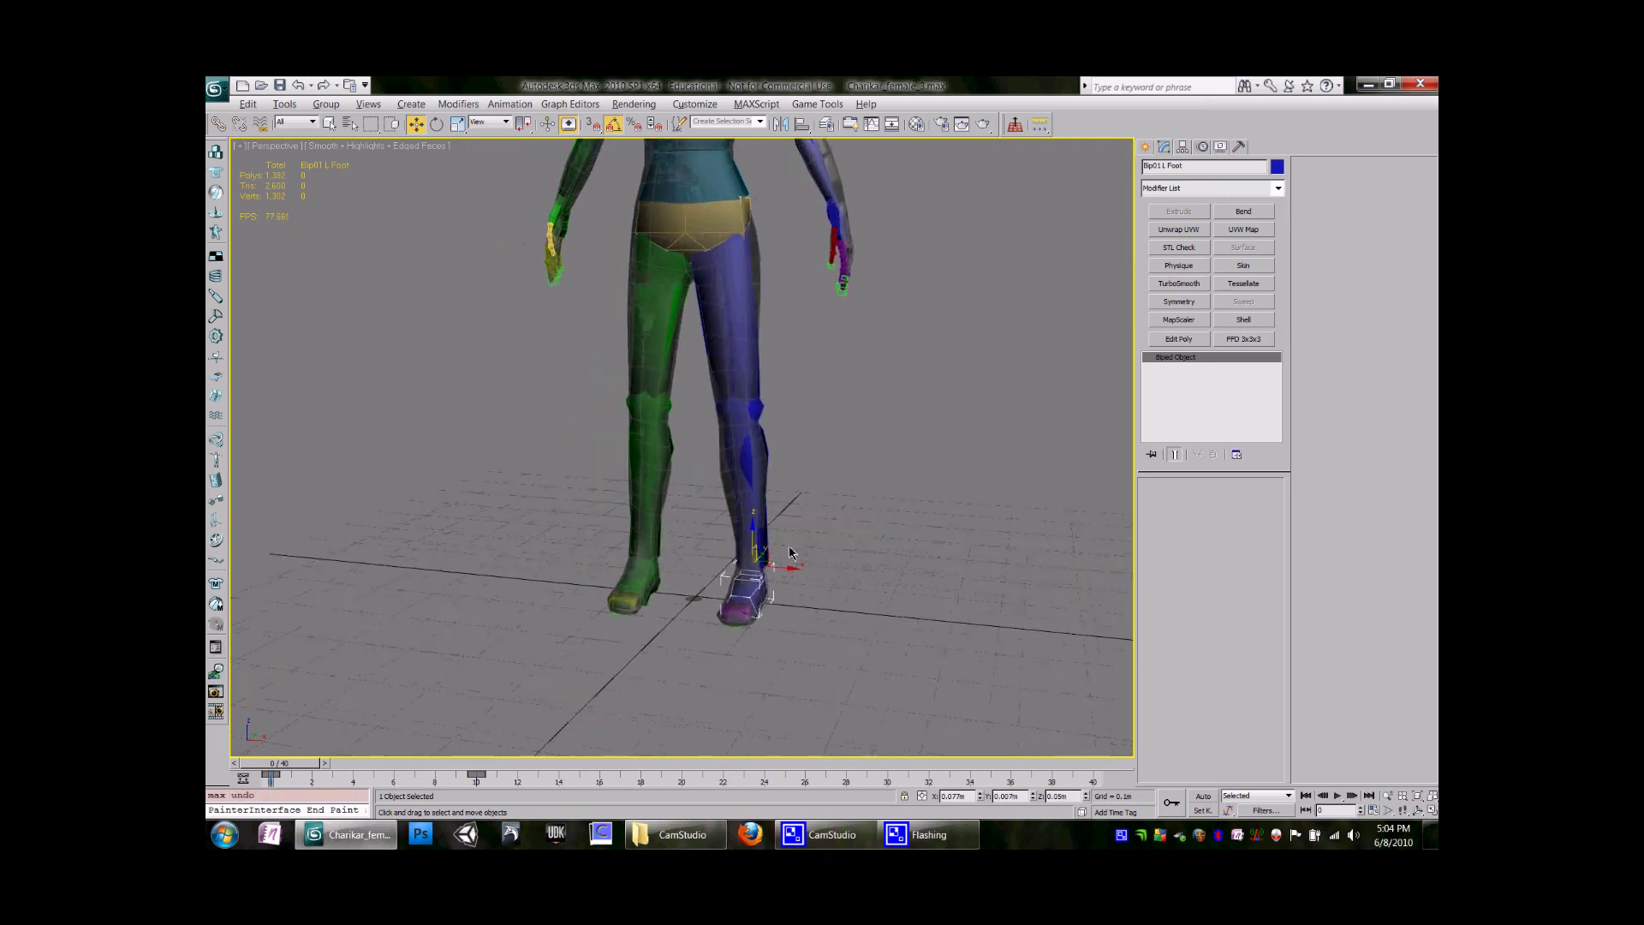
{"action": "mouse_move", "coordinate": [729, 557]}
{"action": "middle_mouse_down", "text": "alt"}
{"action": "mouse_move", "coordinate": [760, 552]}
{"action": "mouse_move", "coordinate": [737, 588]}
{"action": "middle_mouse_up", "text": "alt"}
{"action": "middle_click_drag", "start_coordinate": [657, 535], "coordinate": [648, 577]}
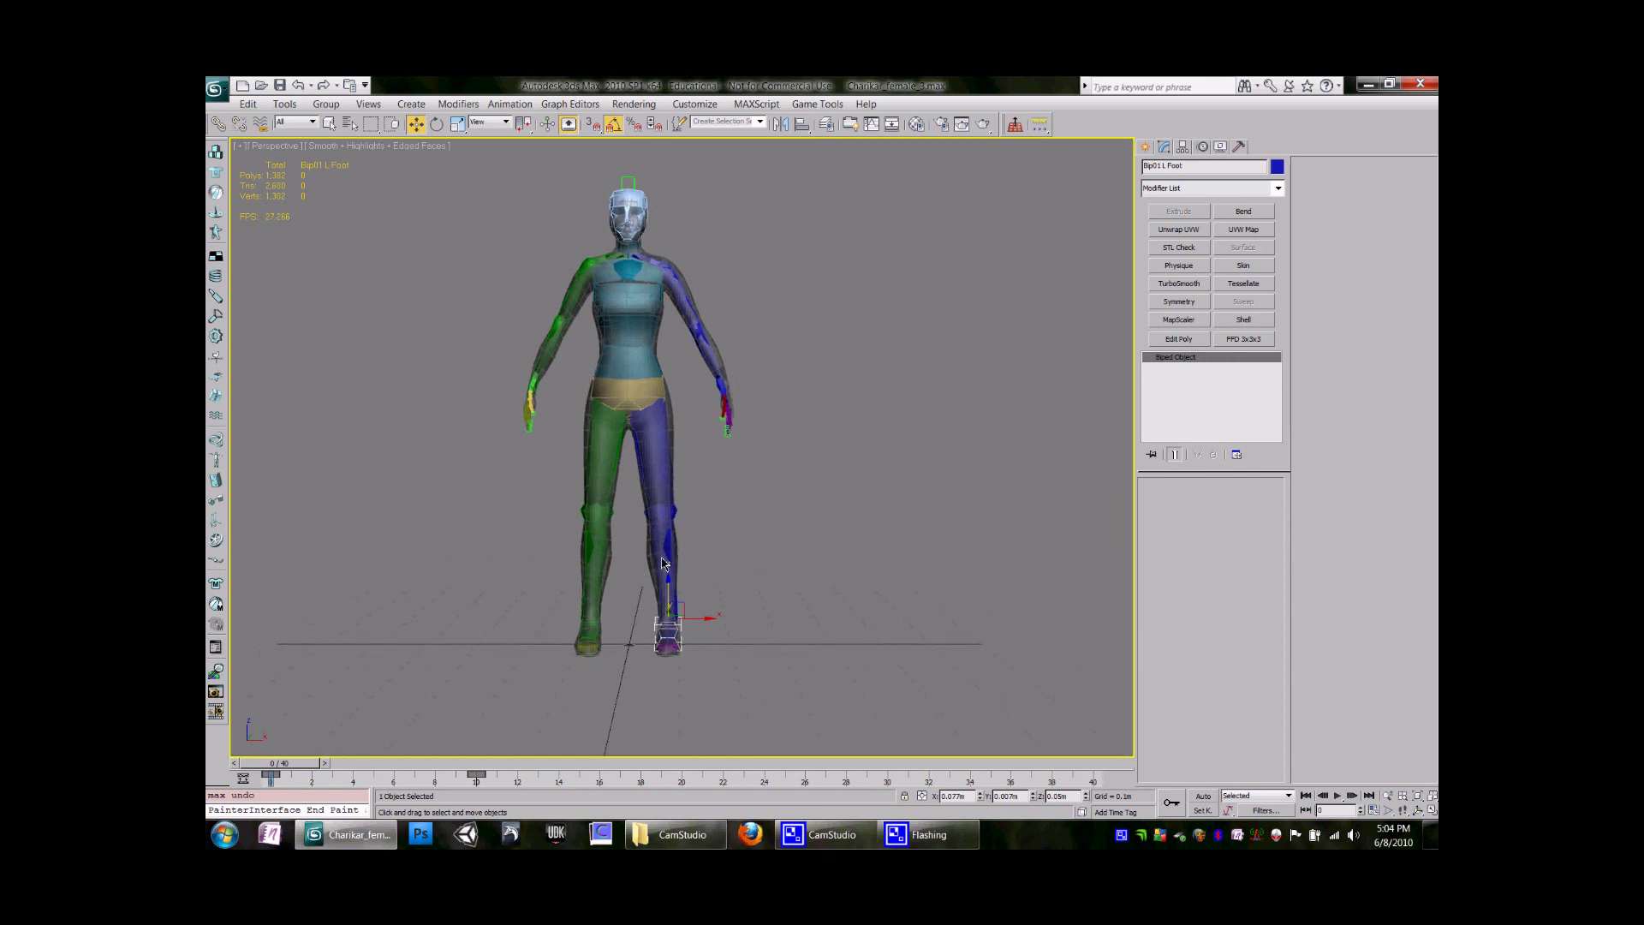
{"action": "middle_click_drag", "start_coordinate": [708, 407], "coordinate": [740, 552], "text": "alt"}
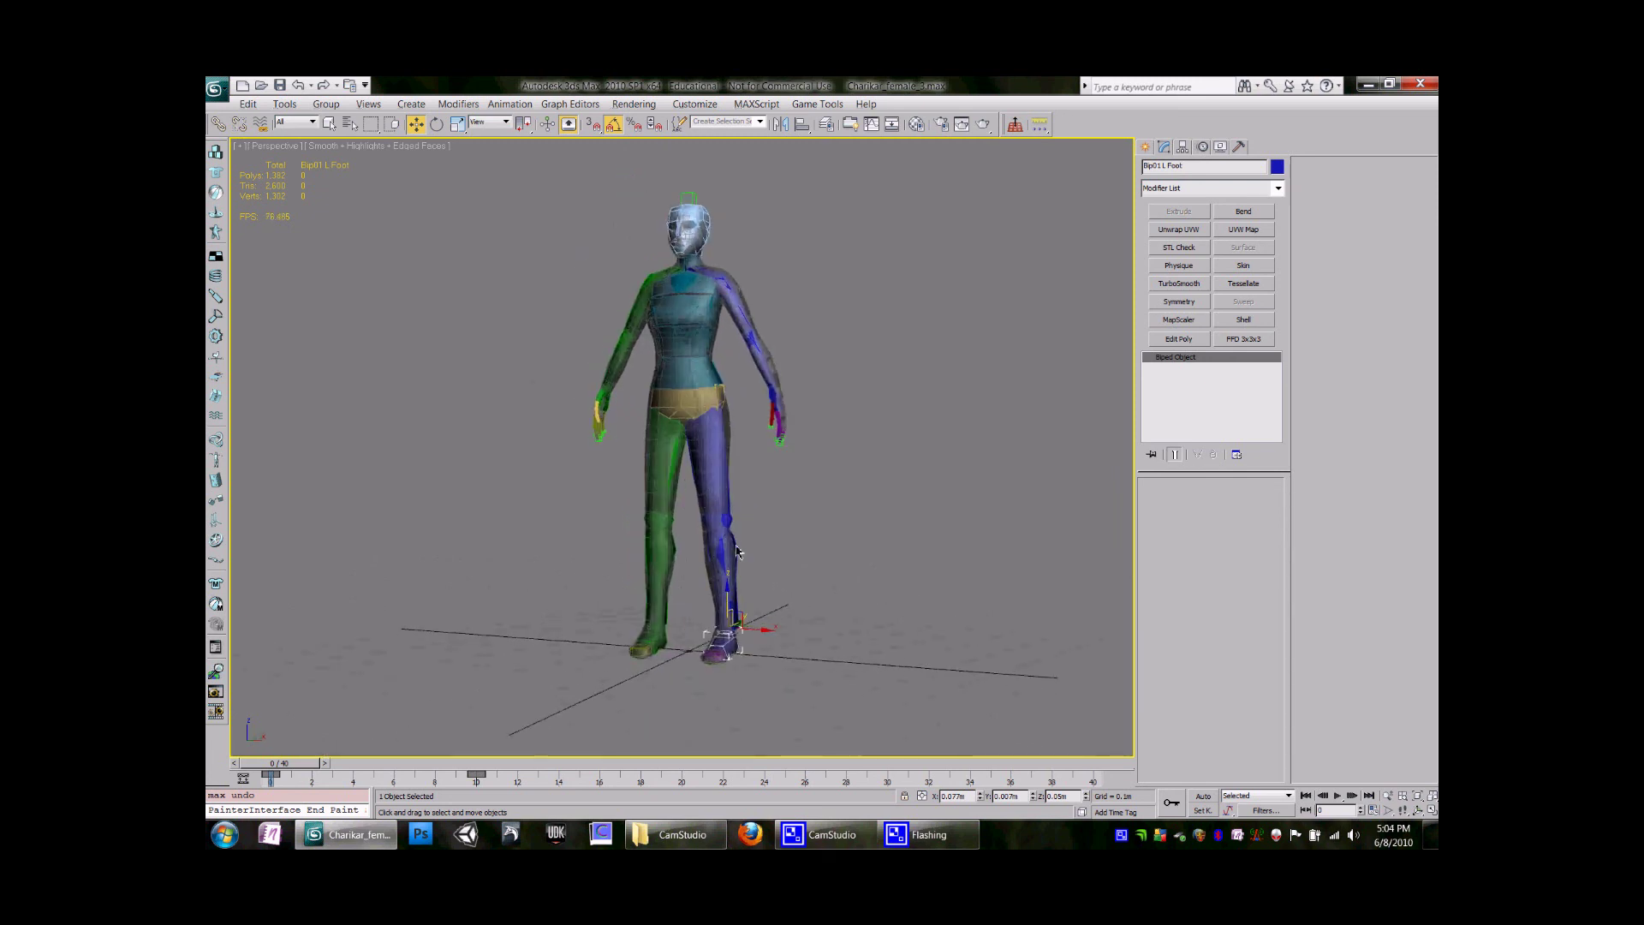
{"action": "left_click_drag", "start_coordinate": [757, 632], "coordinate": [845, 548]}
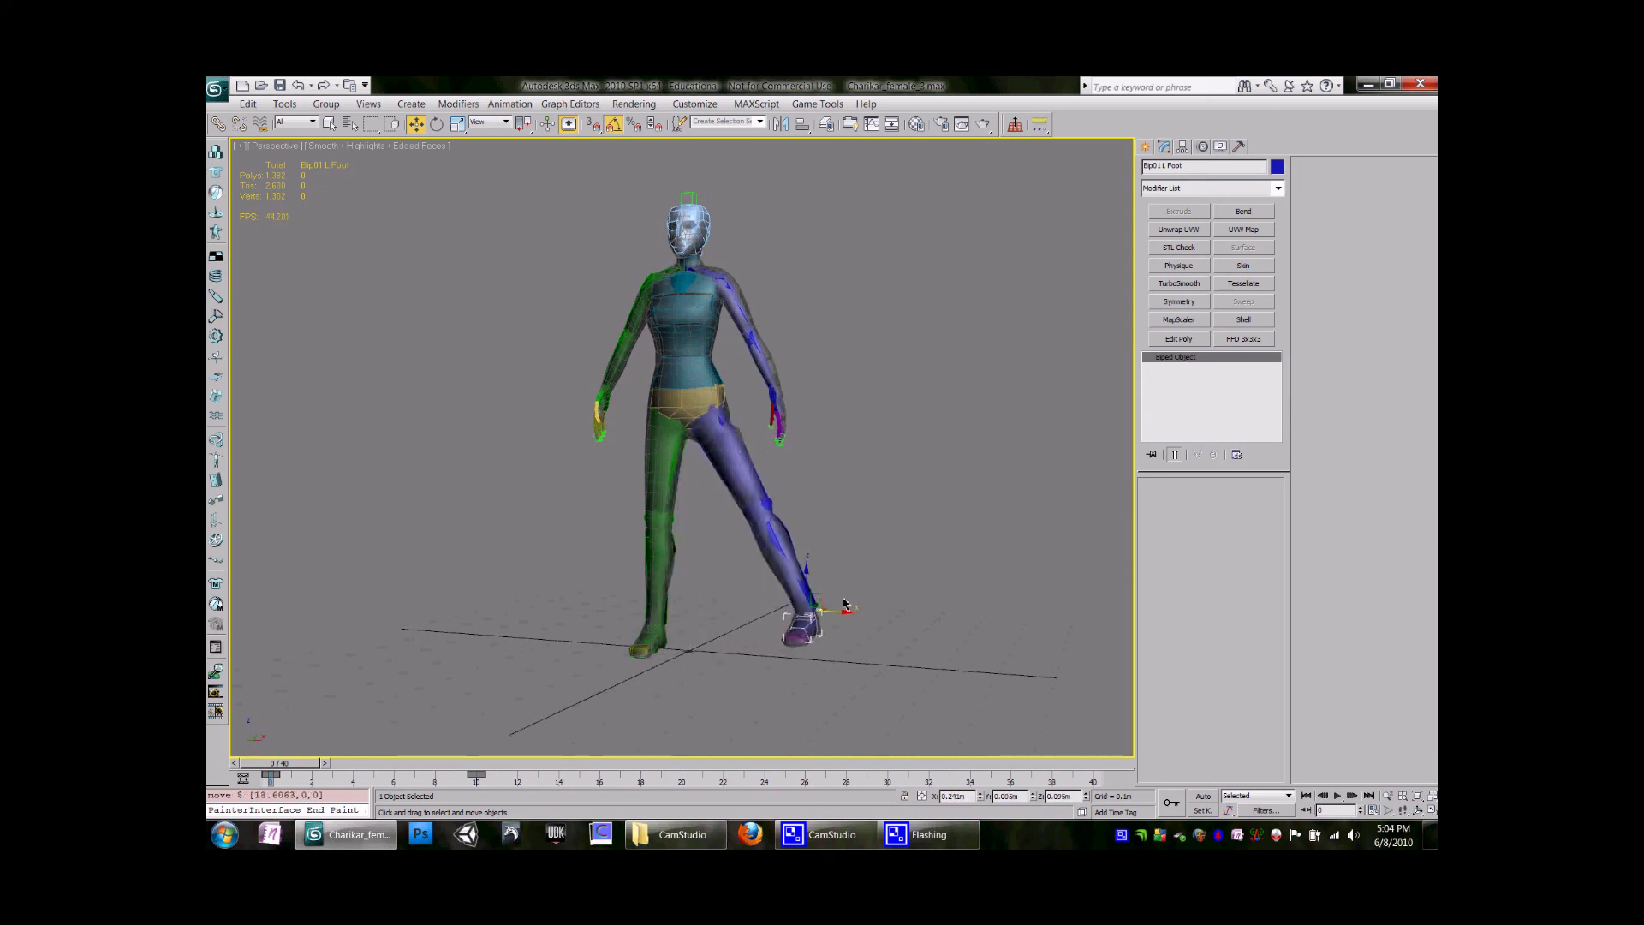
{"action": "key", "text": "ctrl+z"}
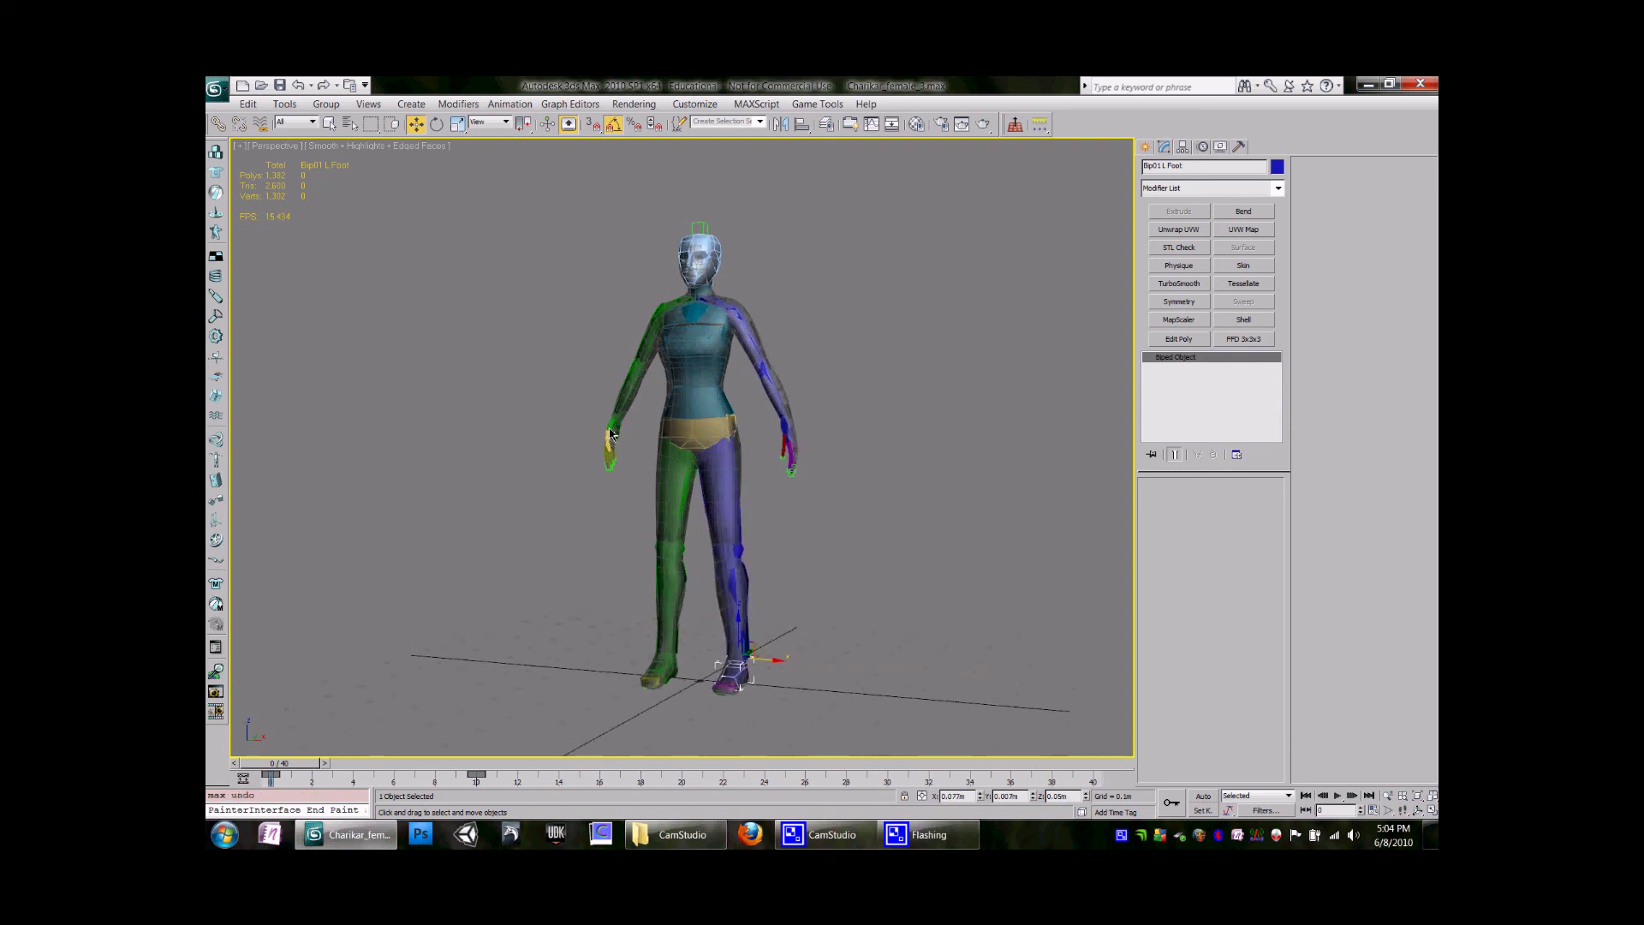
Select the Bip01 R Hand bone.
{"action": "left_click", "coordinate": [613, 431]}
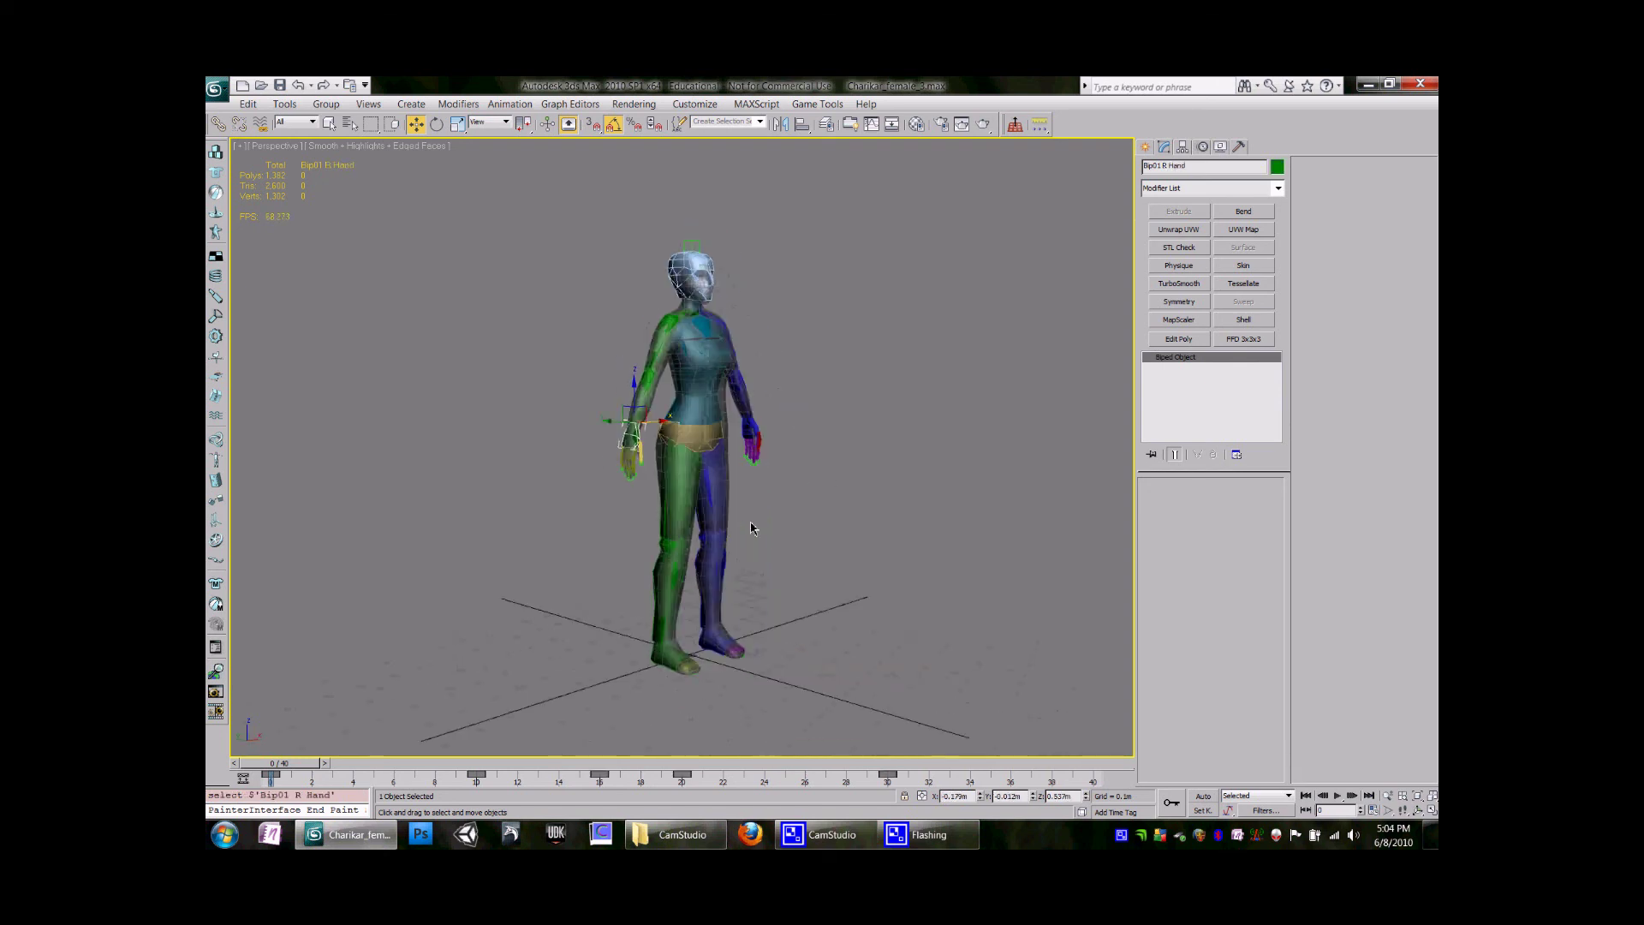